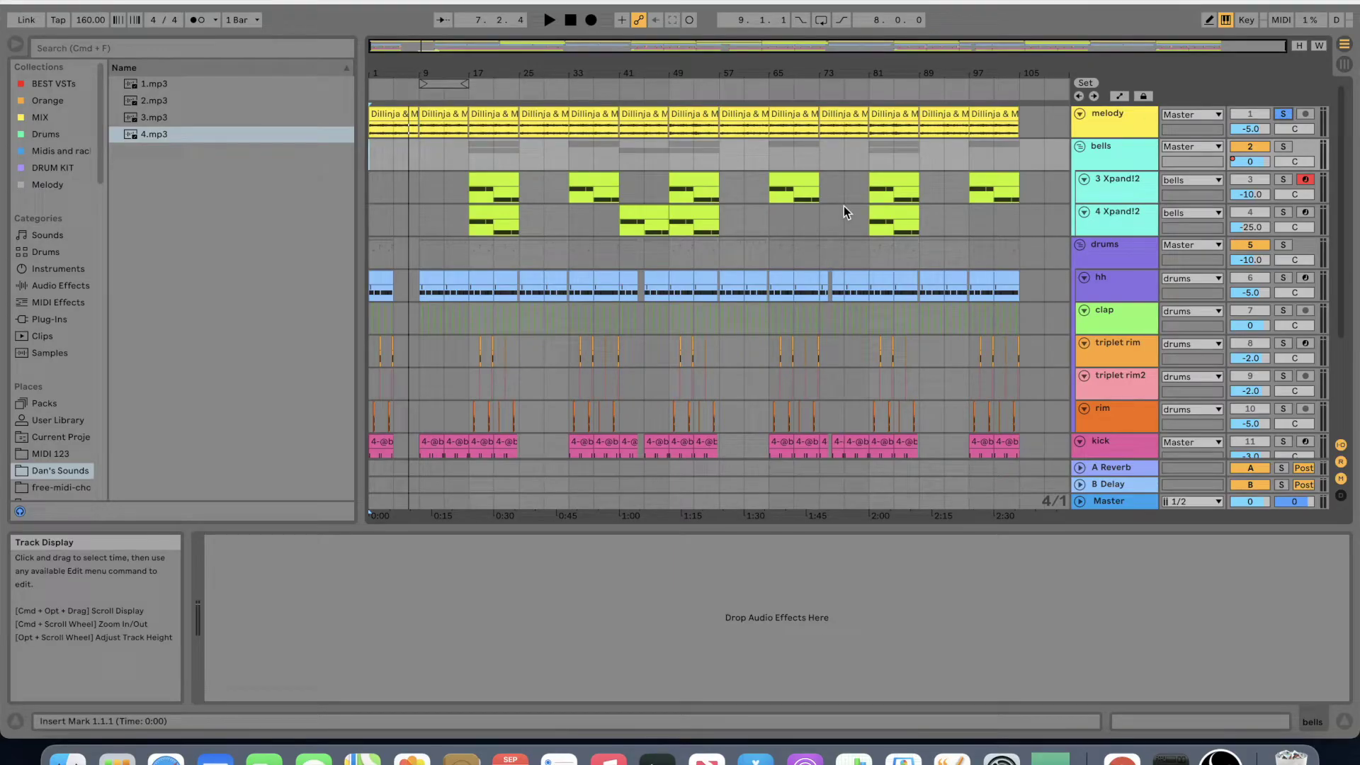
- Play back the first clip of the soloed melody track from bar 1
left_click(374, 134)
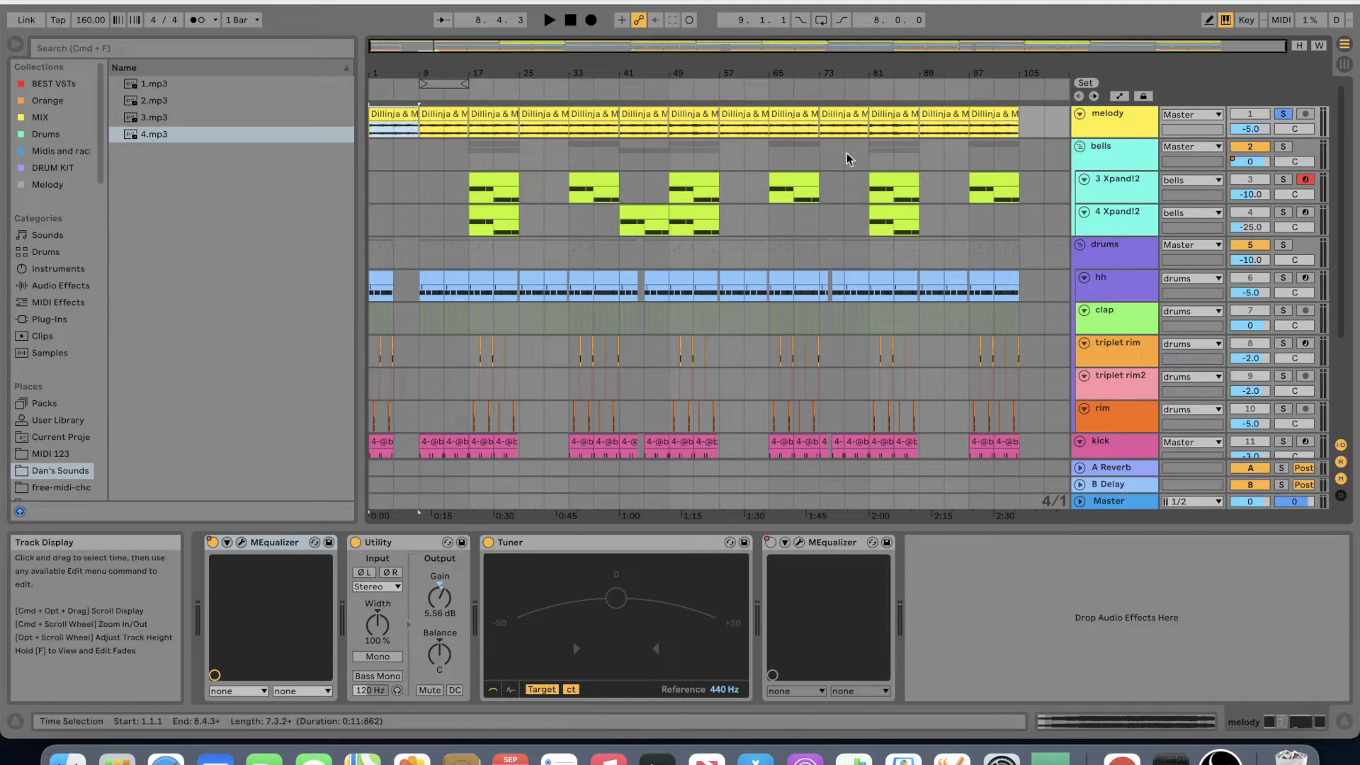
key("space")
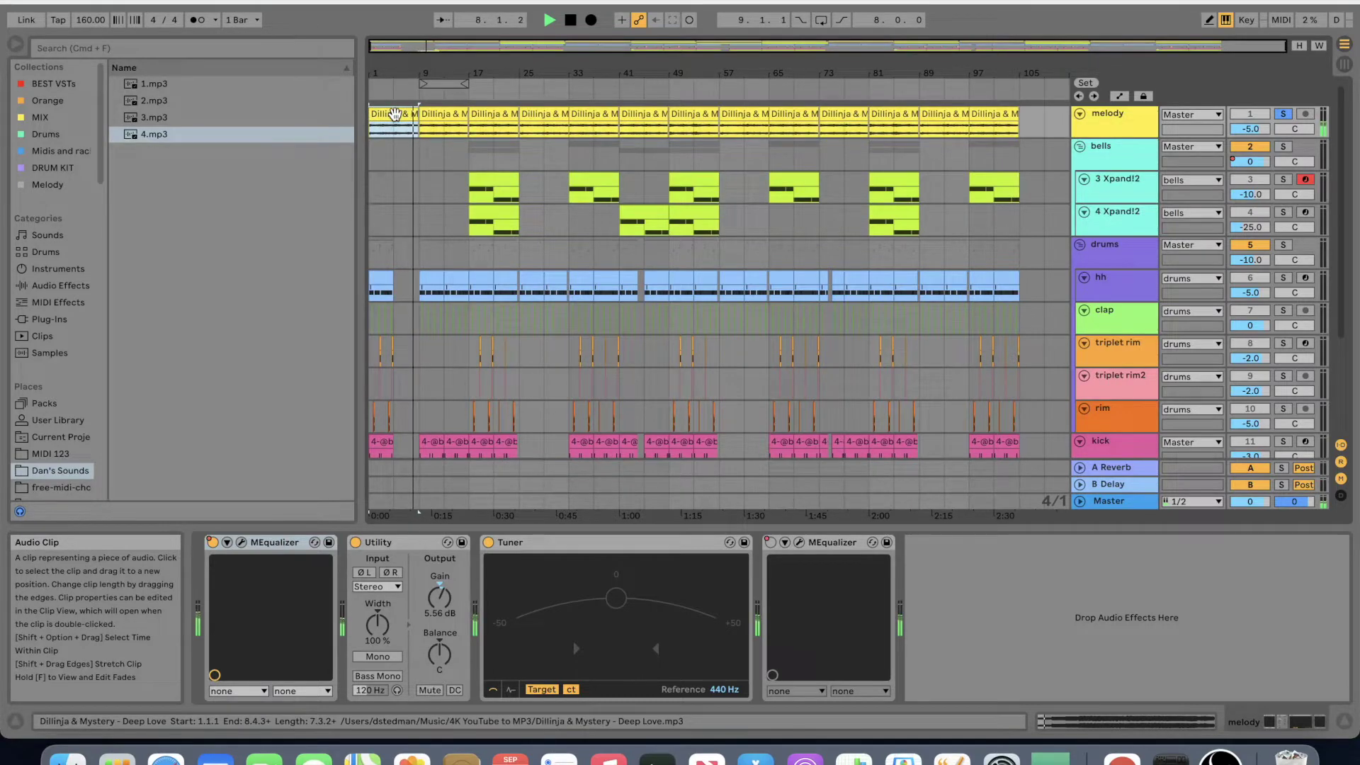
key("space")
- Inspect the melody track's MEqualizer curve in its plug-in window, then close the window
double_click(394, 114)
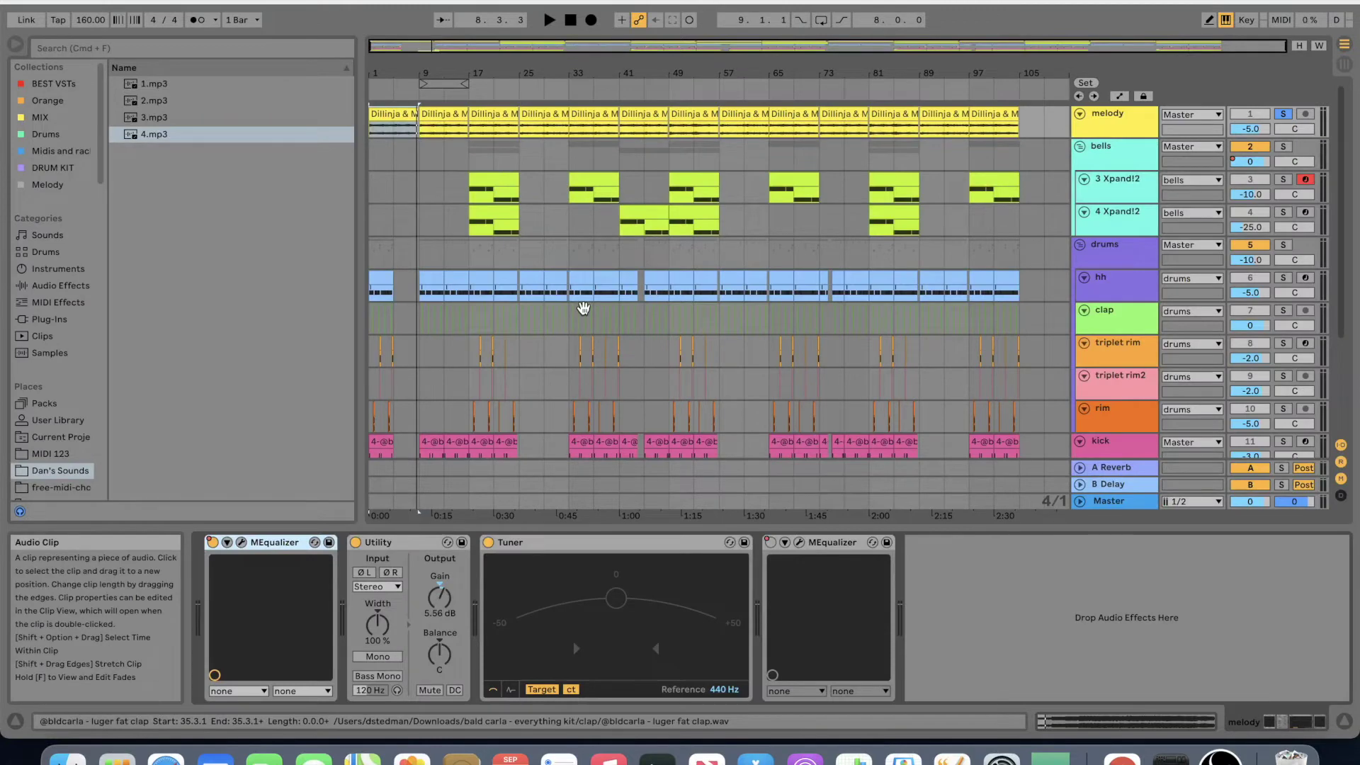
left_click(241, 542)
left_click(288, 153)
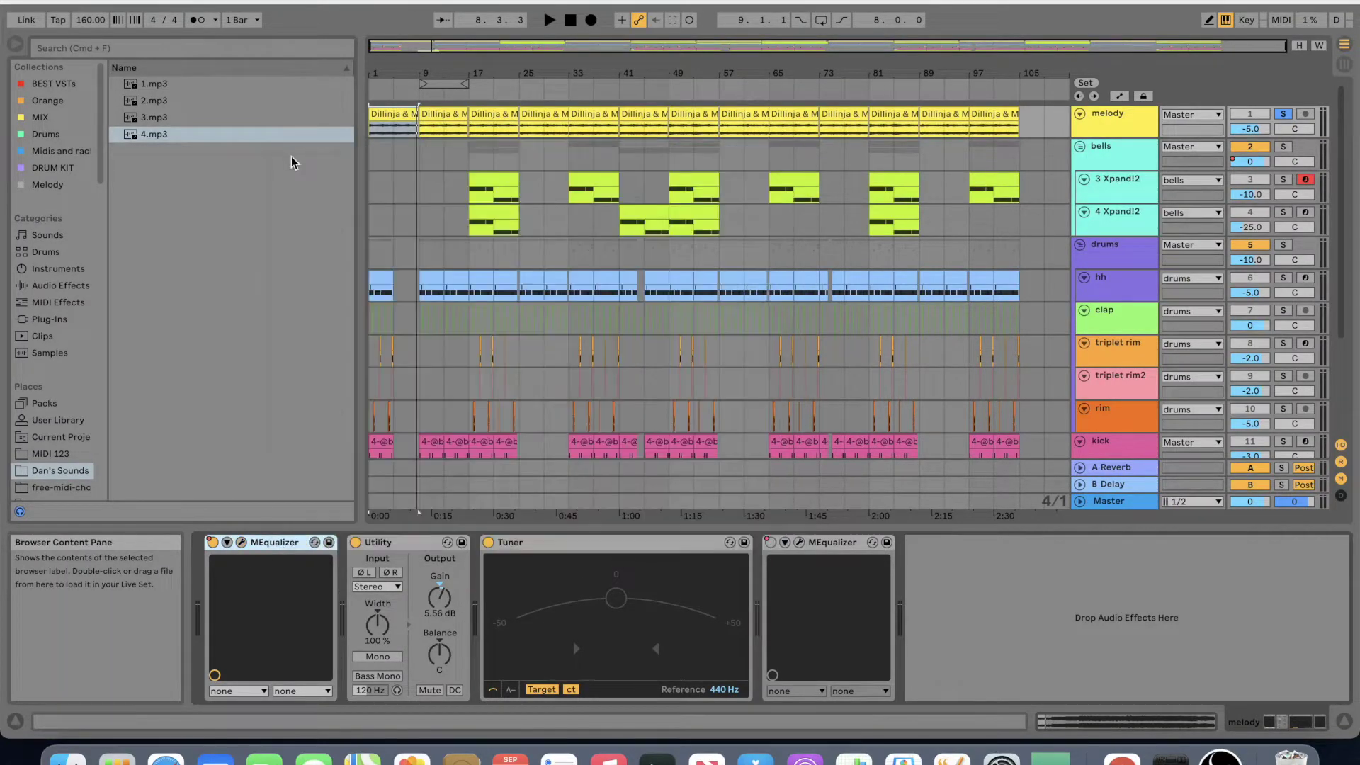
left_click(797, 544)
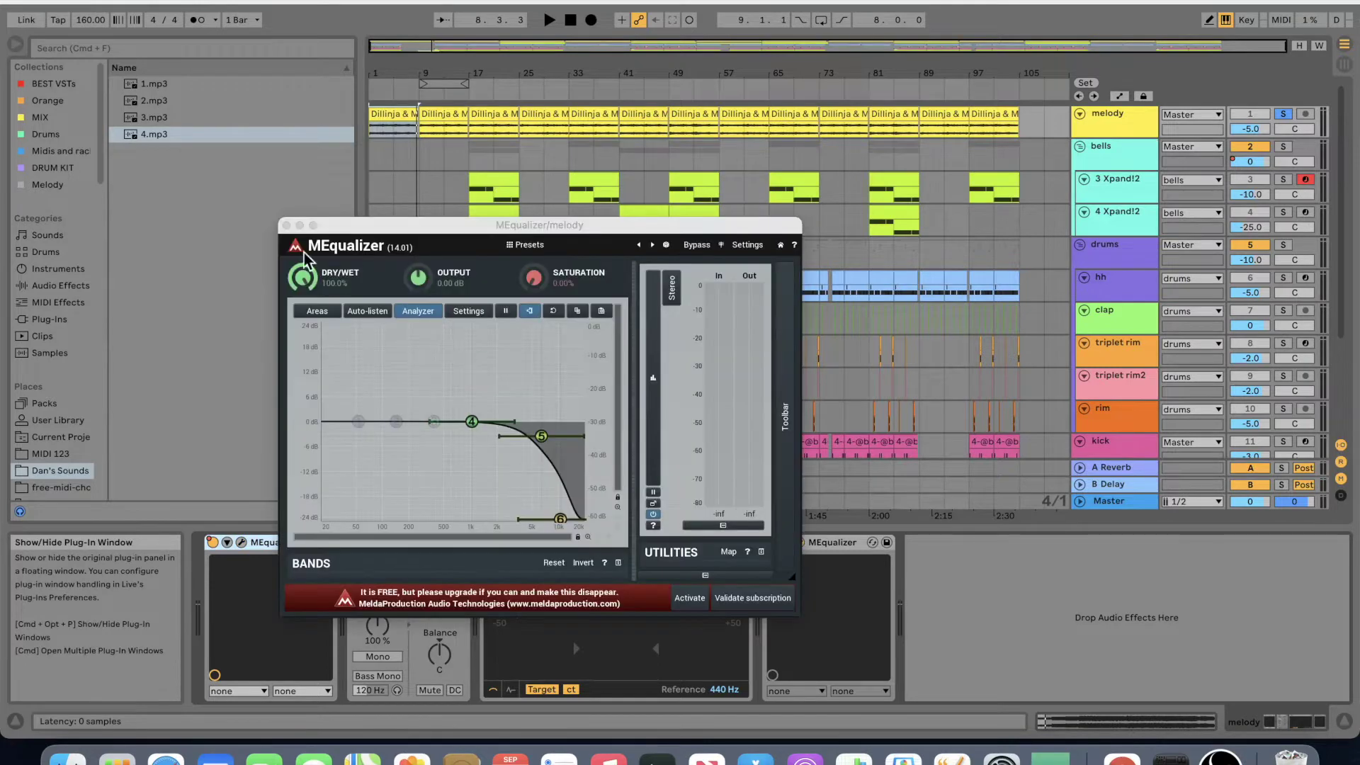
left_click(286, 226)
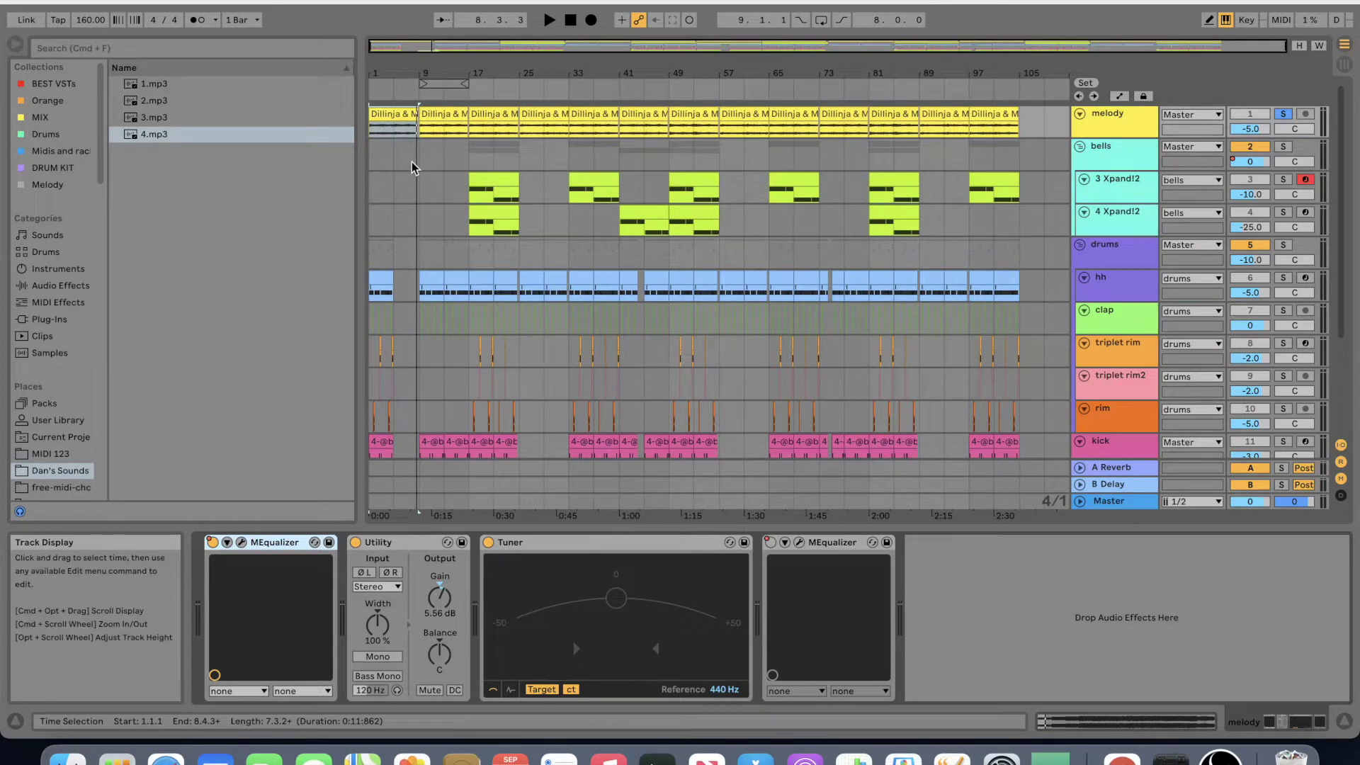
- Solo the bells group and play it from bar 17, adding the melody track for comparison
left_click(466, 186)
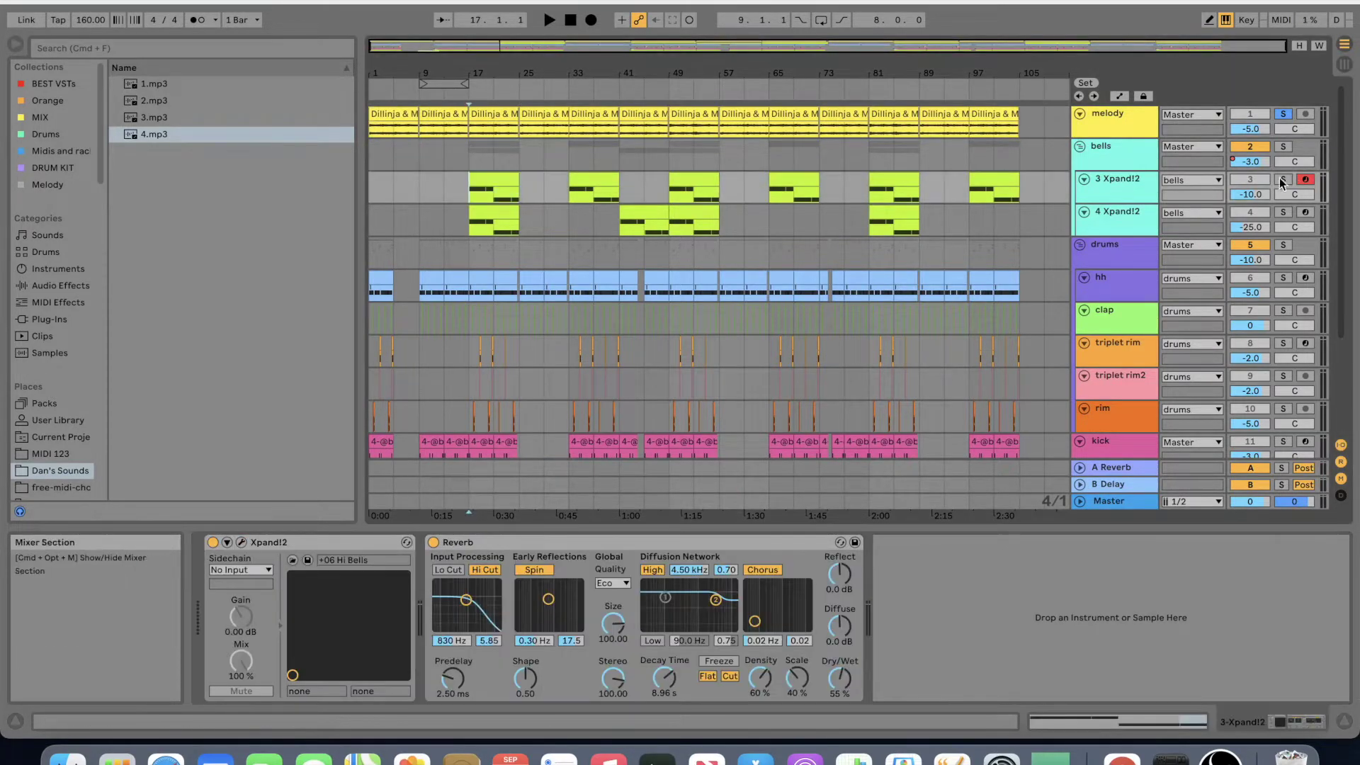
left_click(1283, 146)
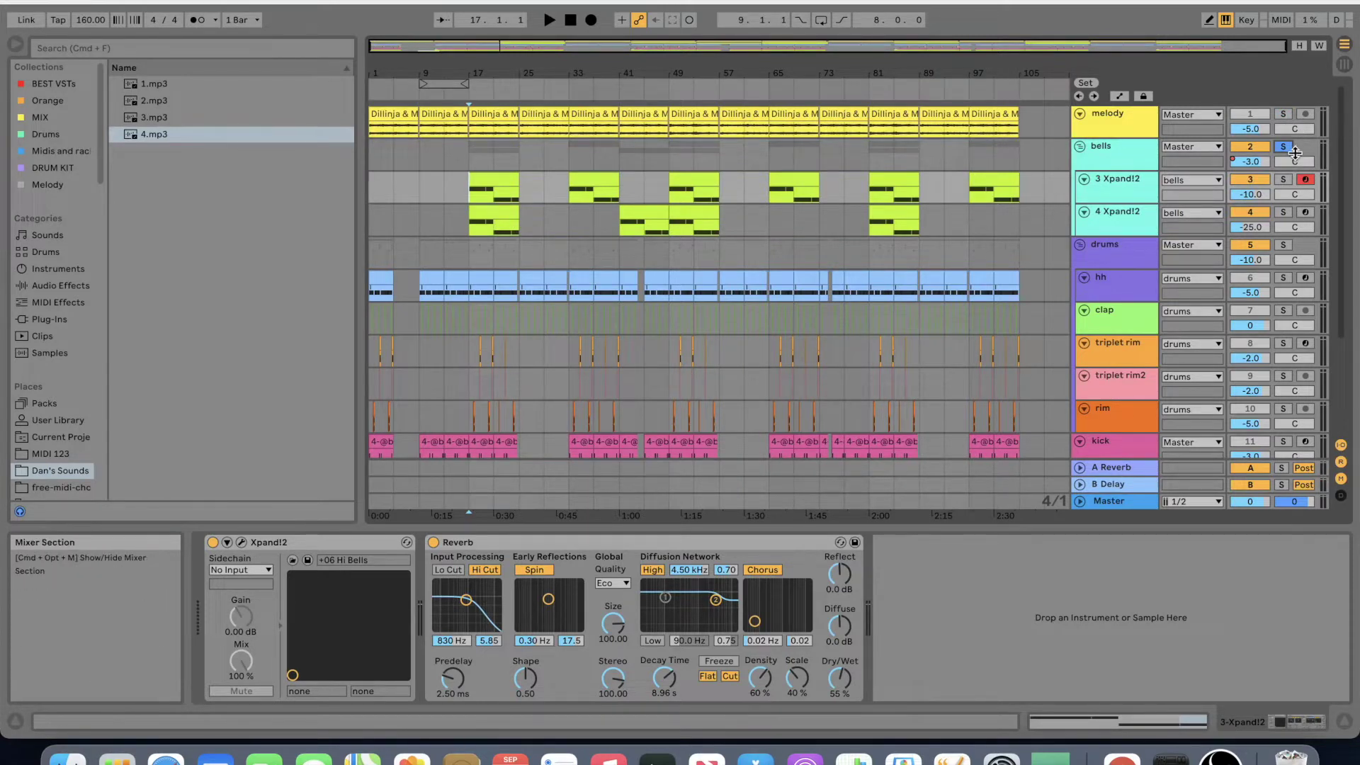
key("space")
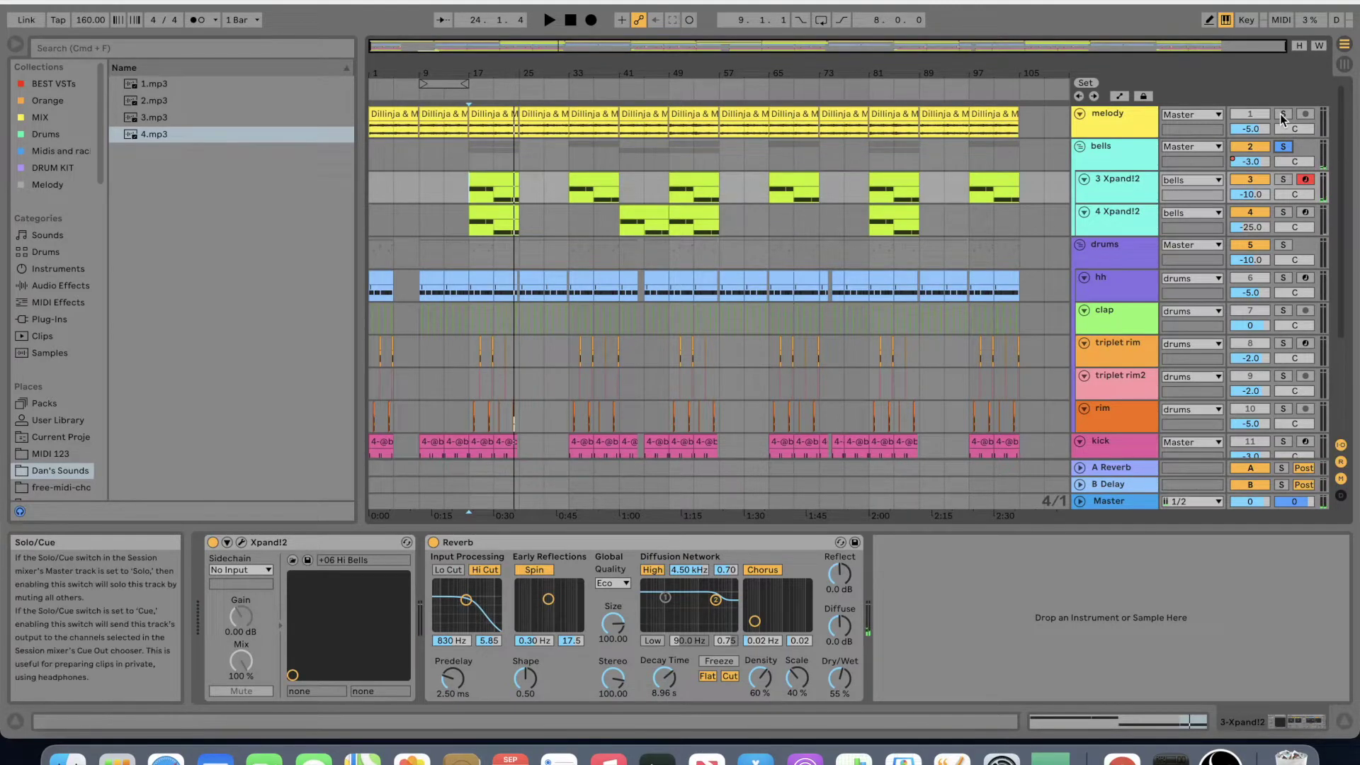
key("space")
key("space")
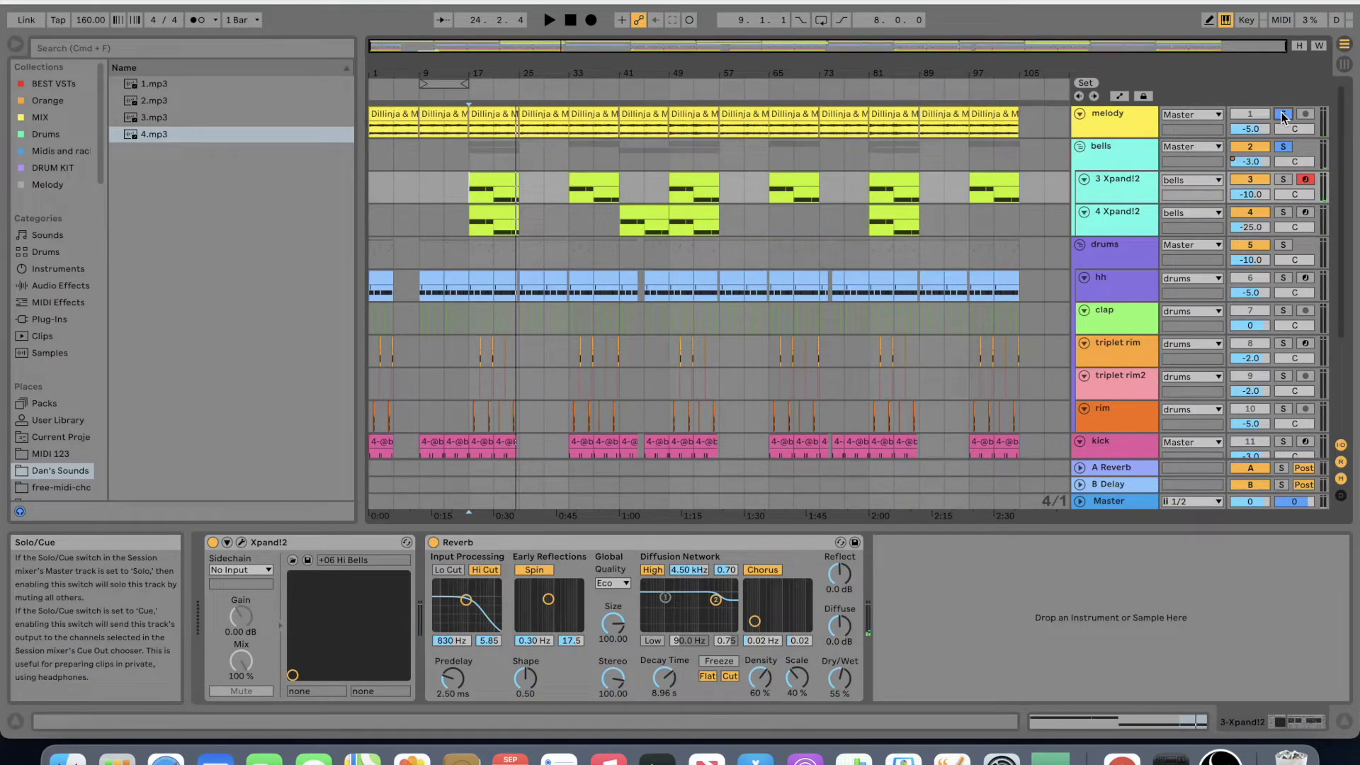
- Solo the hh track within the drums group and play the hi-hats from bar 9
left_click(468, 244)
scroll(467, 244, "down", 2)
scroll(468, 244, "down", 1)
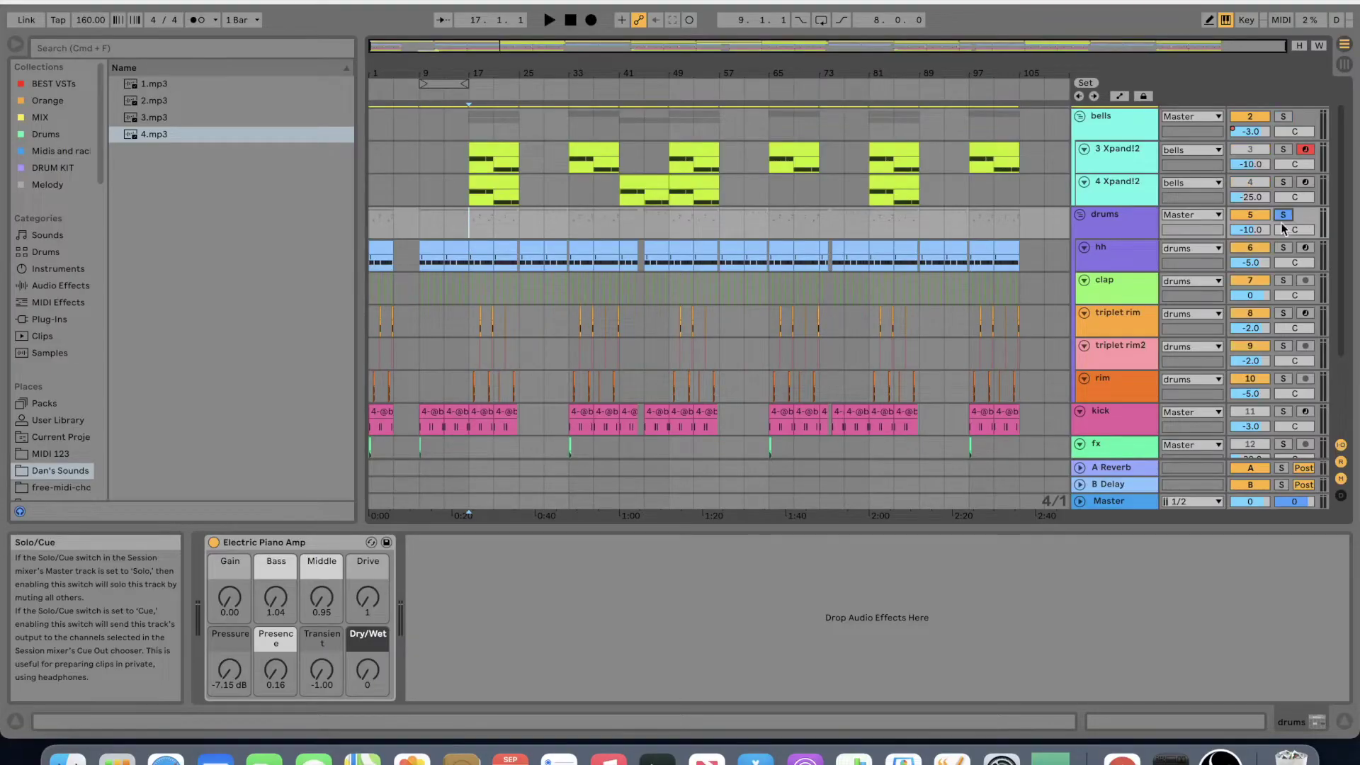
left_click(1282, 248)
left_click(418, 256)
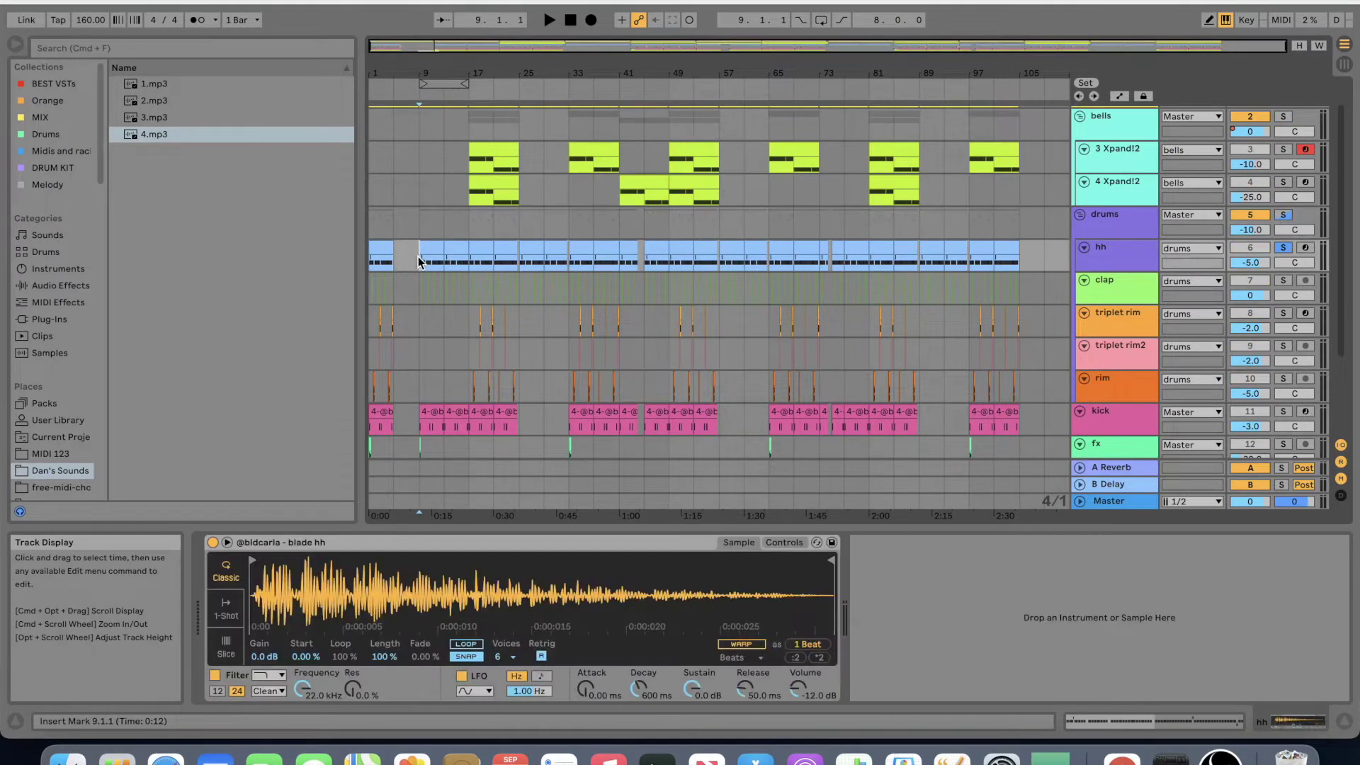
key("space")
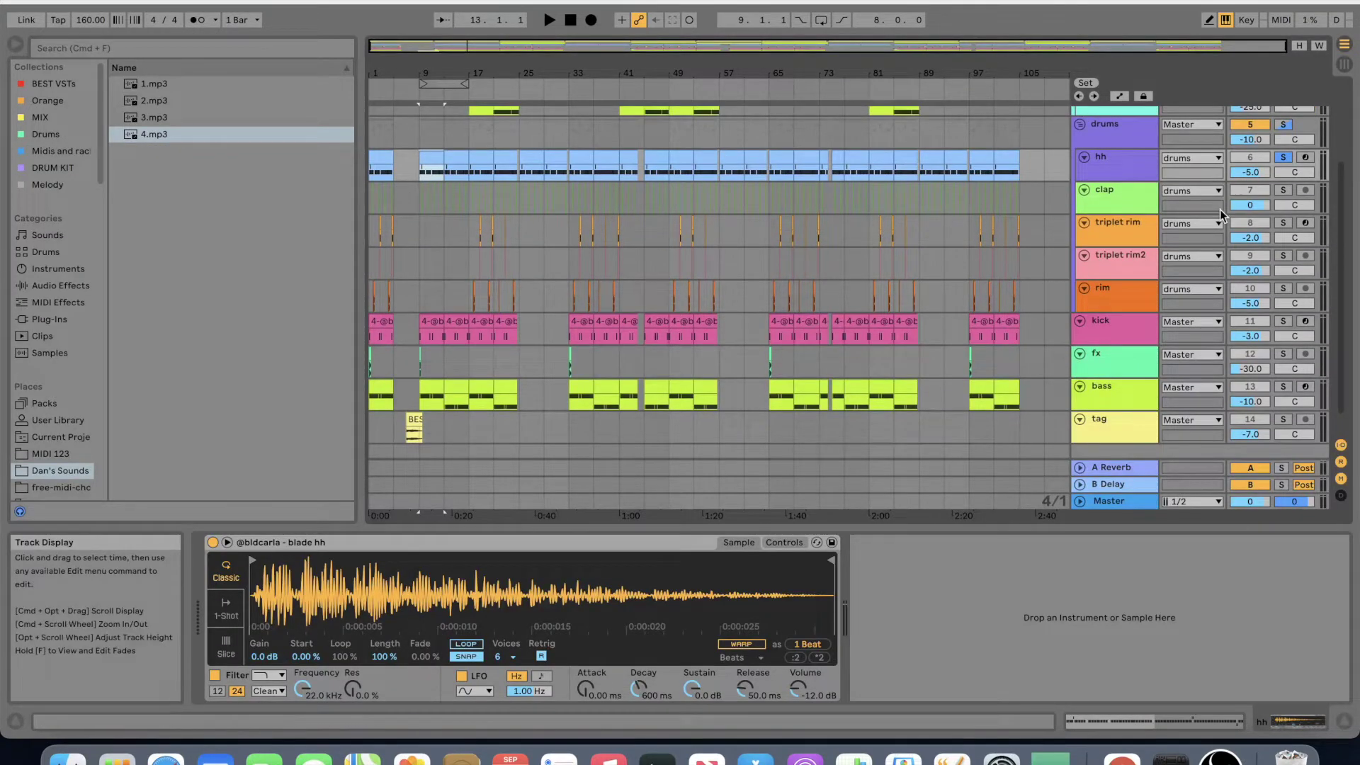
- Add the clap track to the soloed tracks and play it together with the hi-hats
left_click(1284, 190)
key("space")
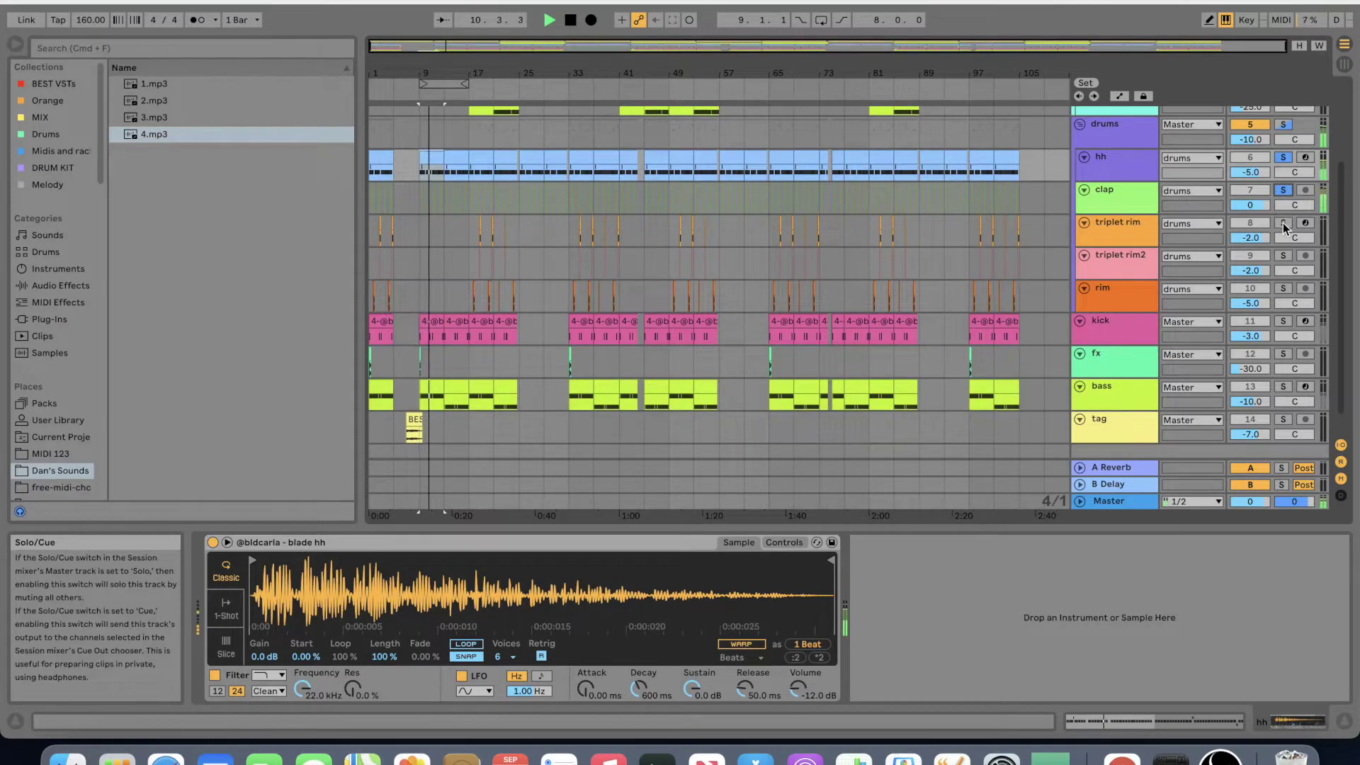
scroll(1282, 222, "up", 3)
scroll(1284, 225, "down", 1)
key("space")
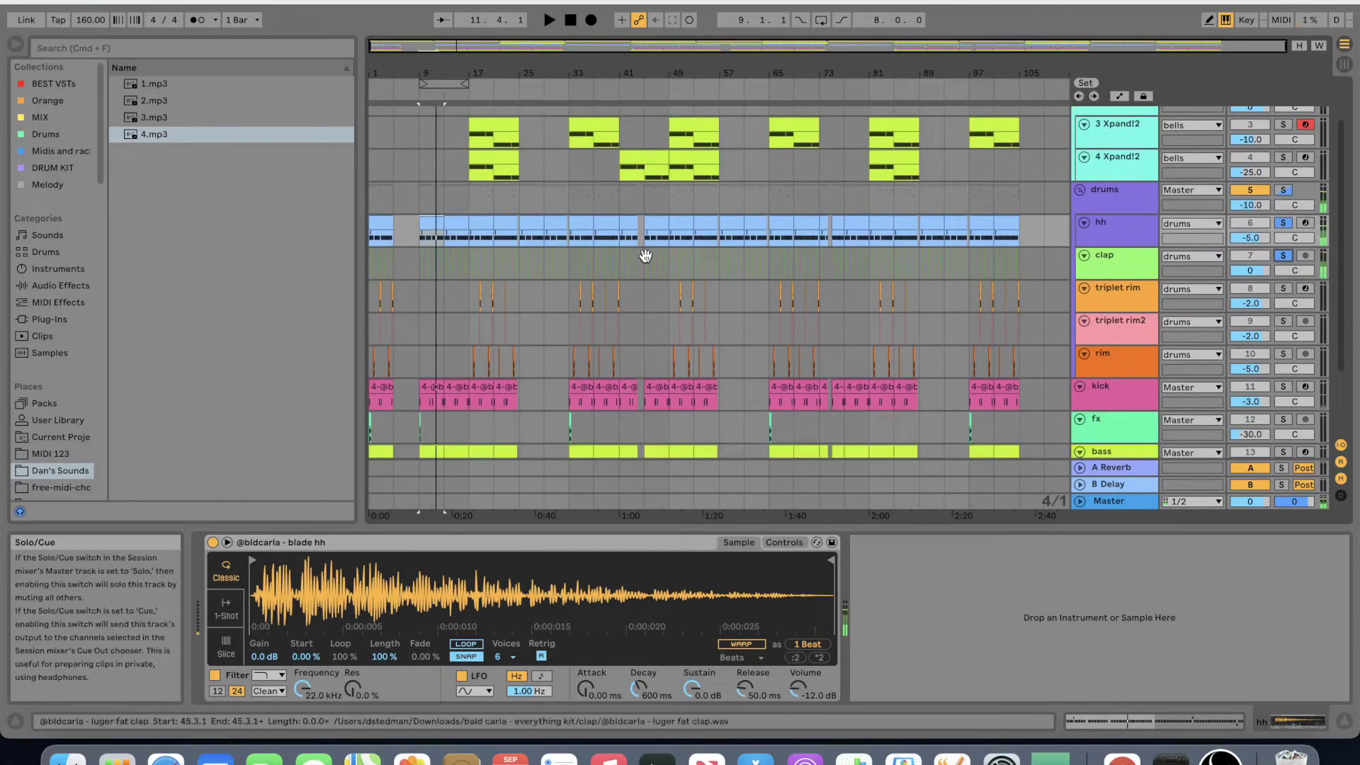
- Solo the triplet rim and triplet rim2 tracks as well and play the drums from bar 17
left_click(468, 295)
left_click(1282, 288)
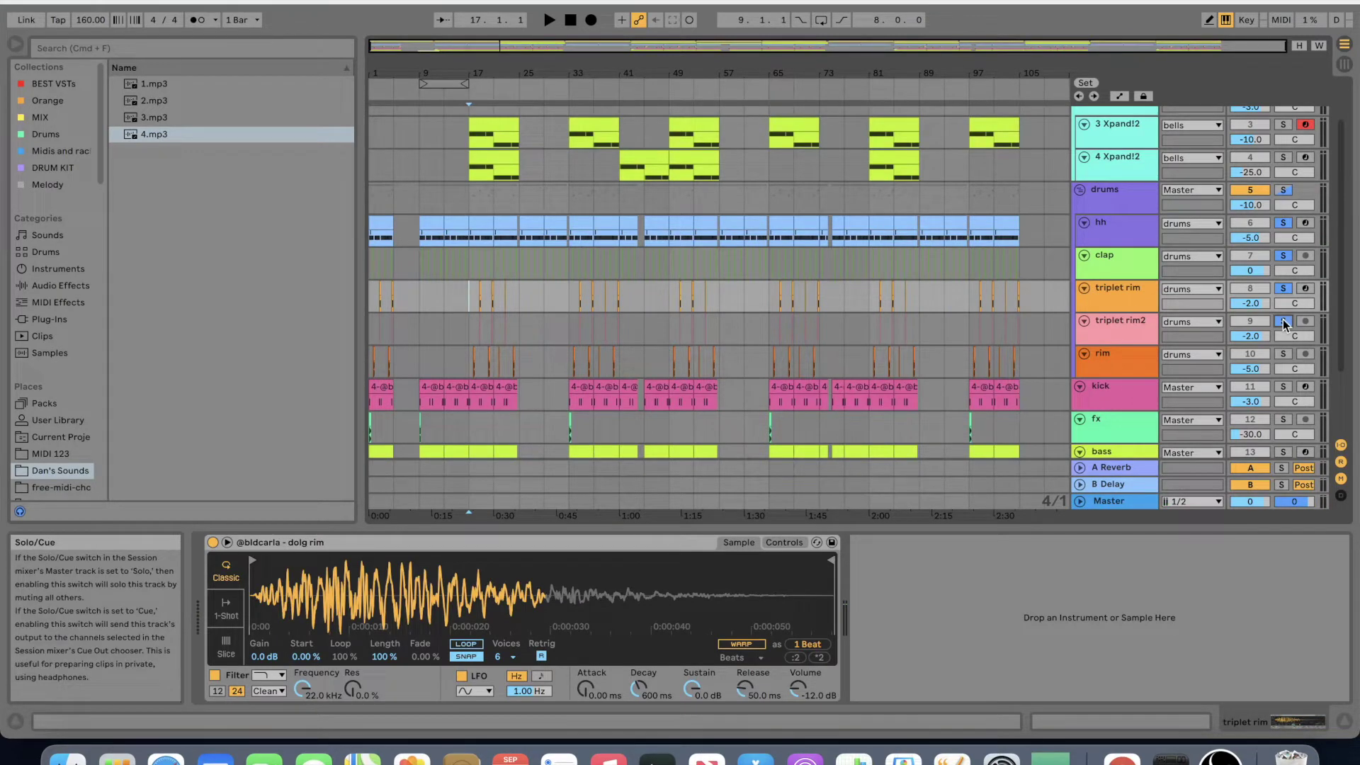
key("space")
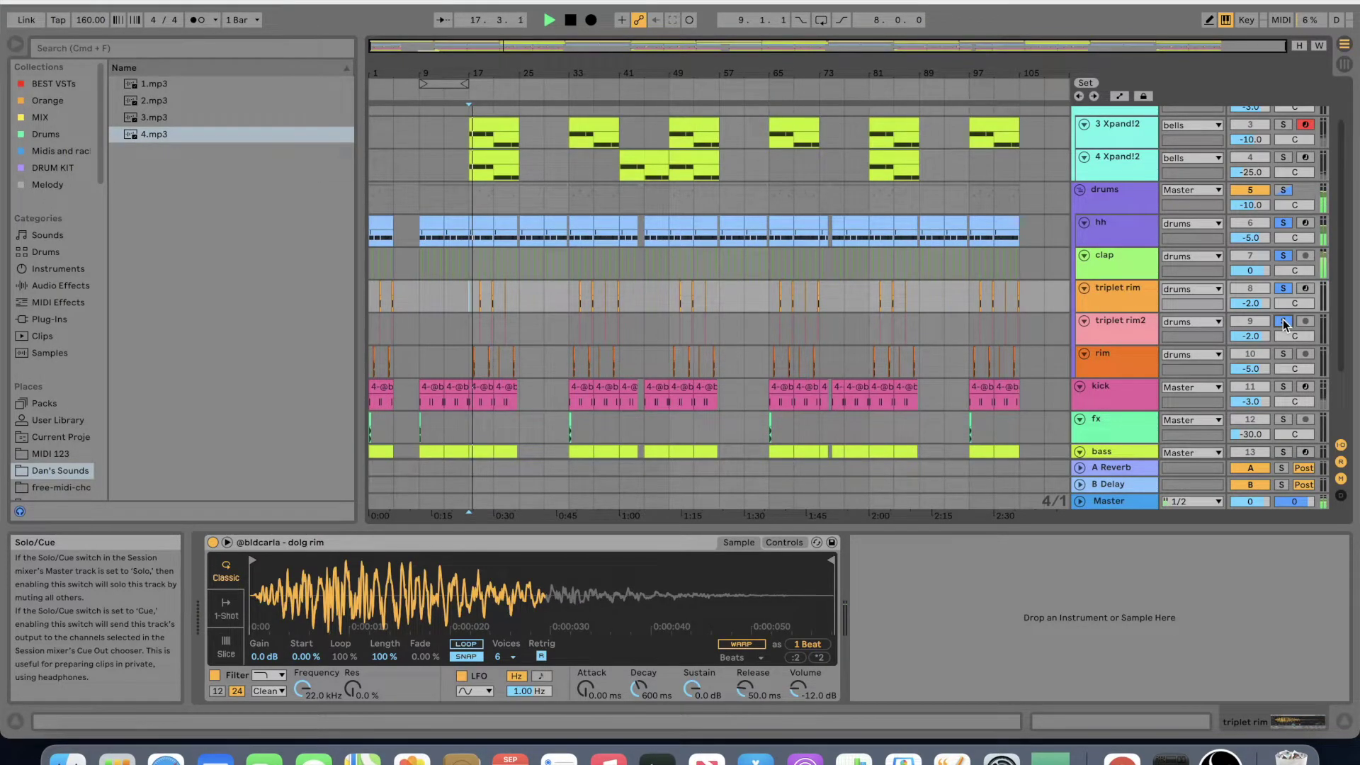
scroll(1284, 324, "up", 1)
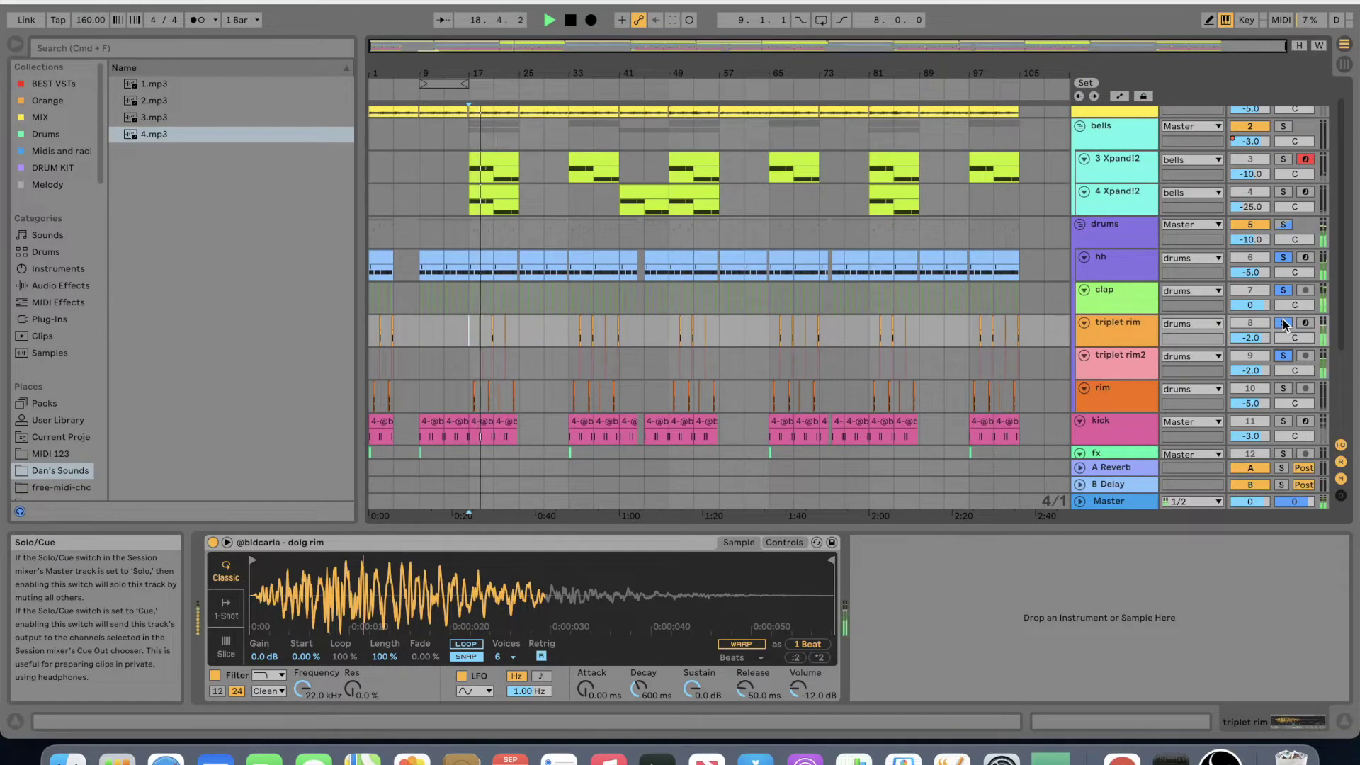
scroll(1284, 324, "down", 2)
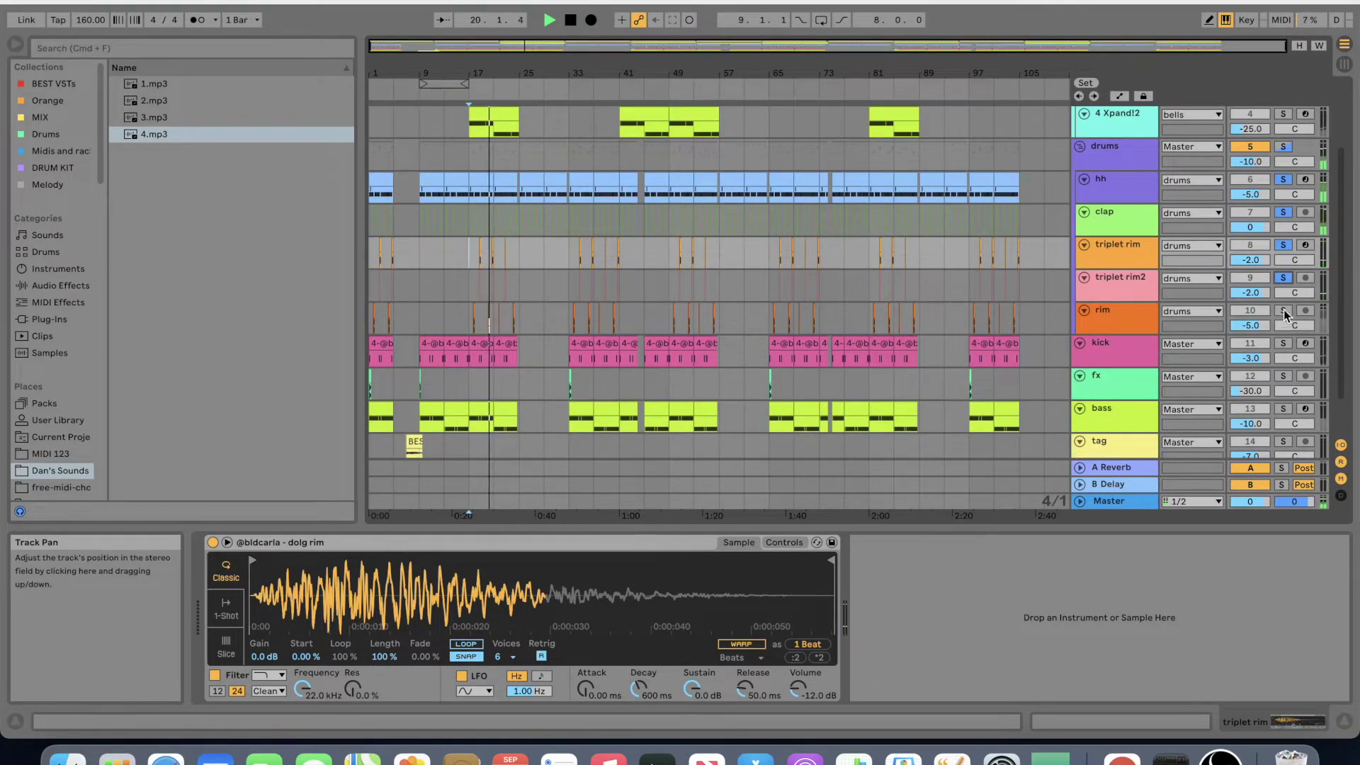
key("space")
- Solo only the rim track inside the drums group and play it from bar 17
scroll(1211, 278, "down", 1)
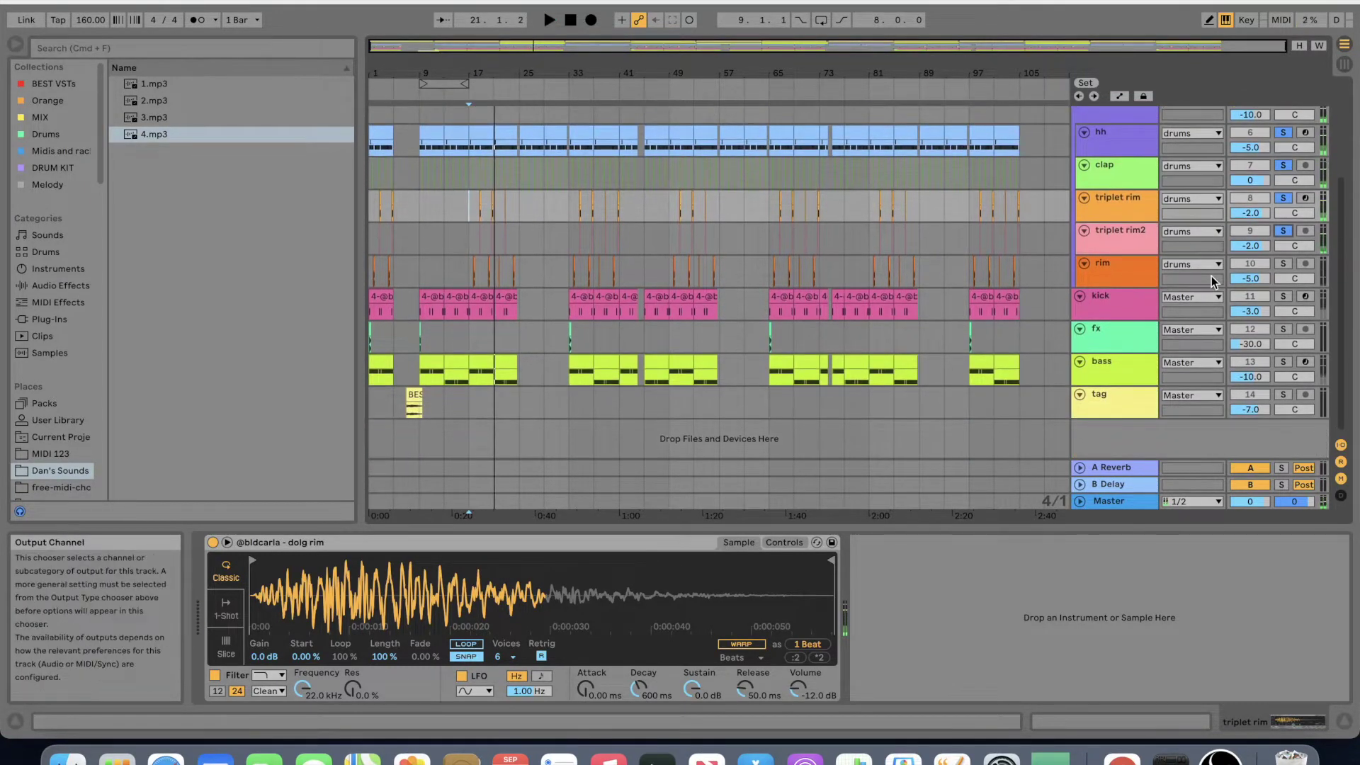
left_click(1283, 264)
left_click(473, 282)
key("space")
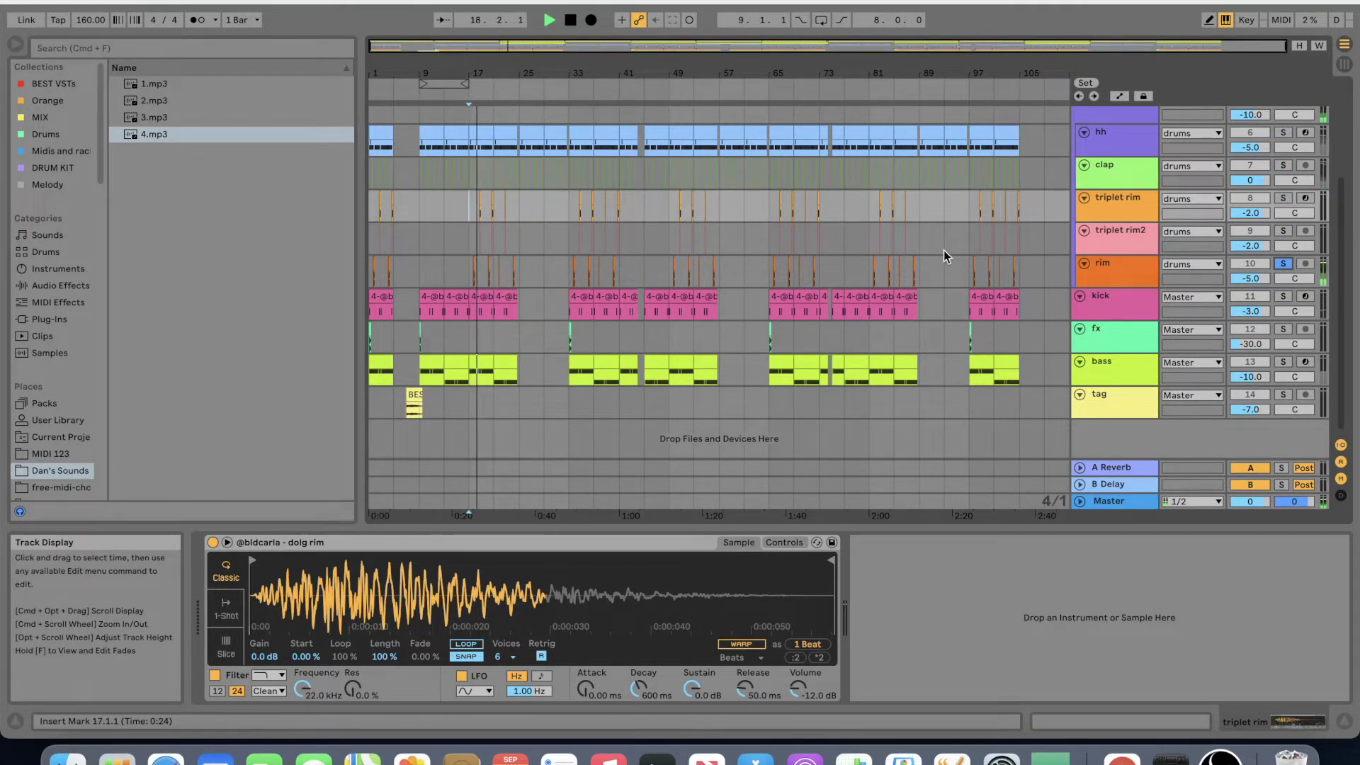
- Solo the entire drums group and listen to all its percussion tracks together
scroll(1262, 179, "up", 2)
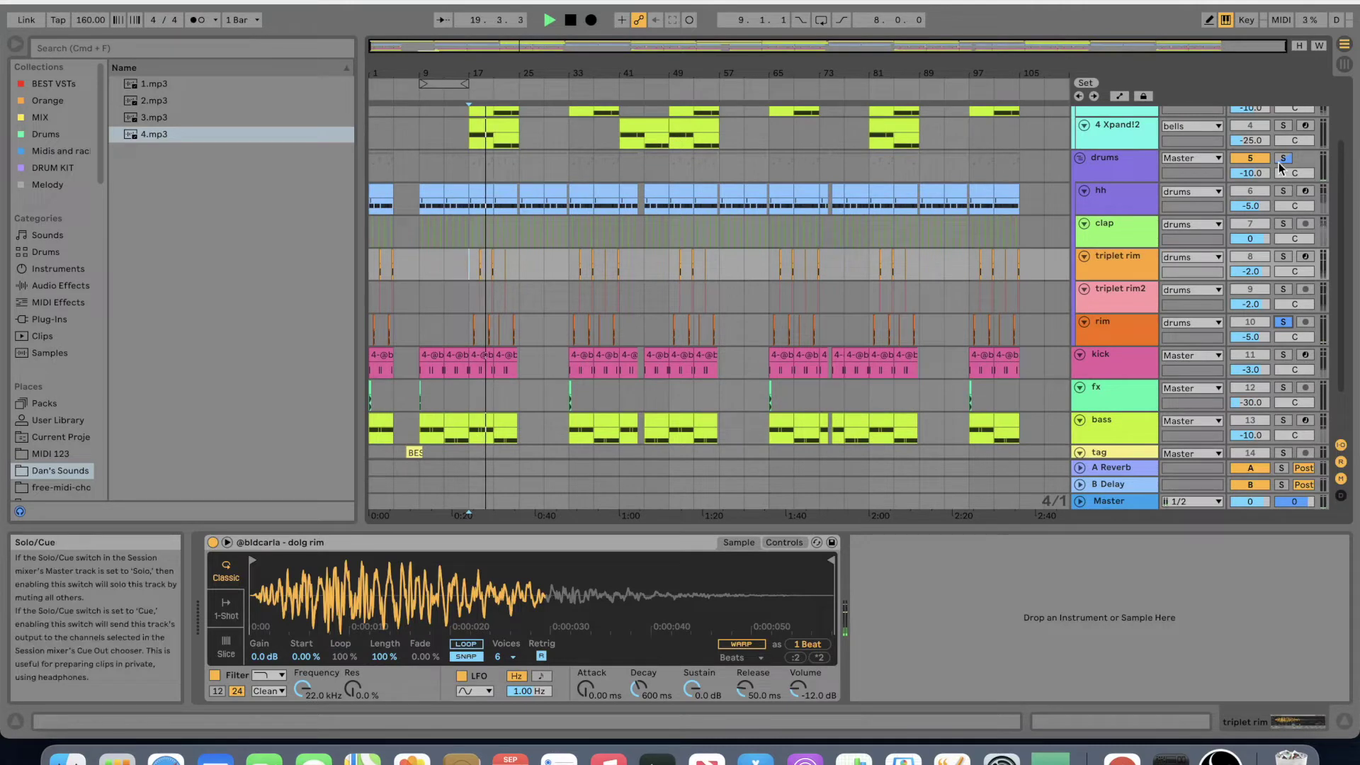
left_click(1282, 158)
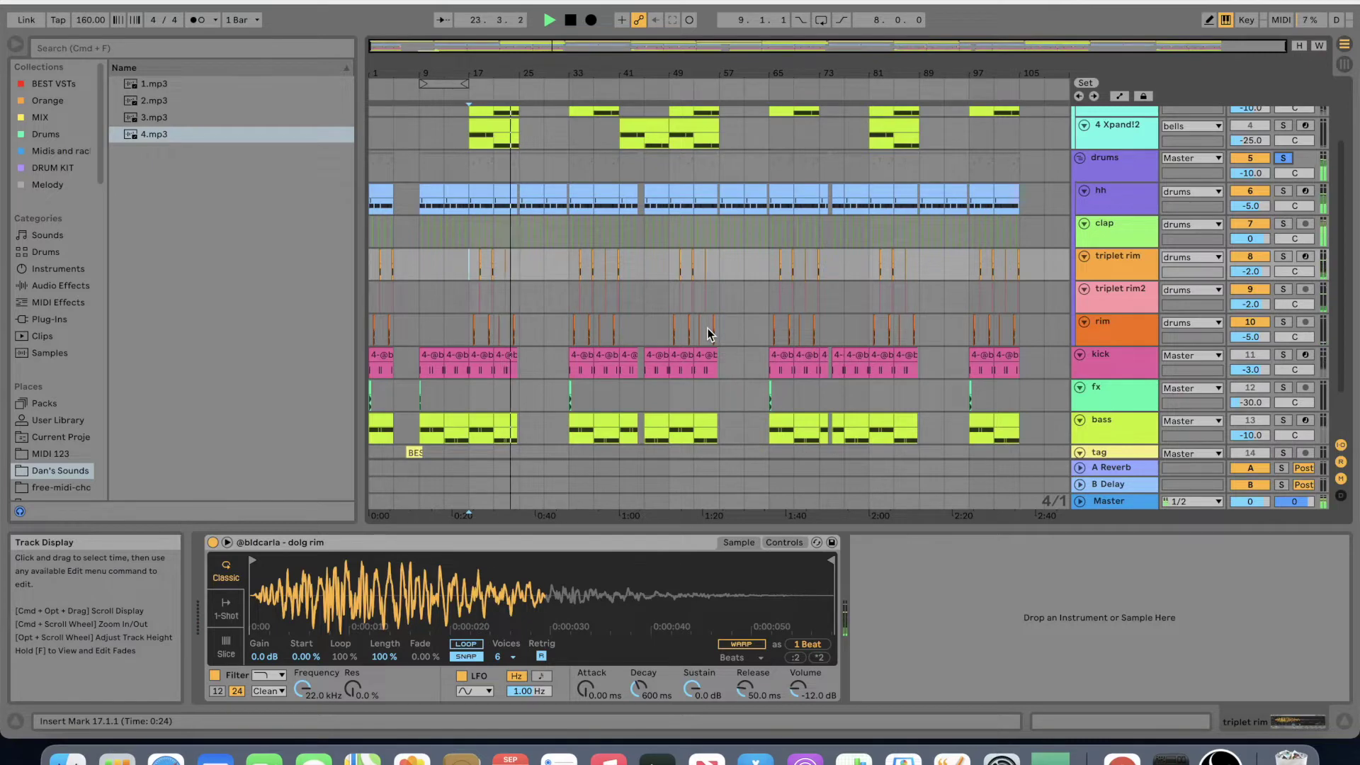
key("space")
- Solo the kick track on its own and play it from bar 17
scroll(707, 329, "down", 3)
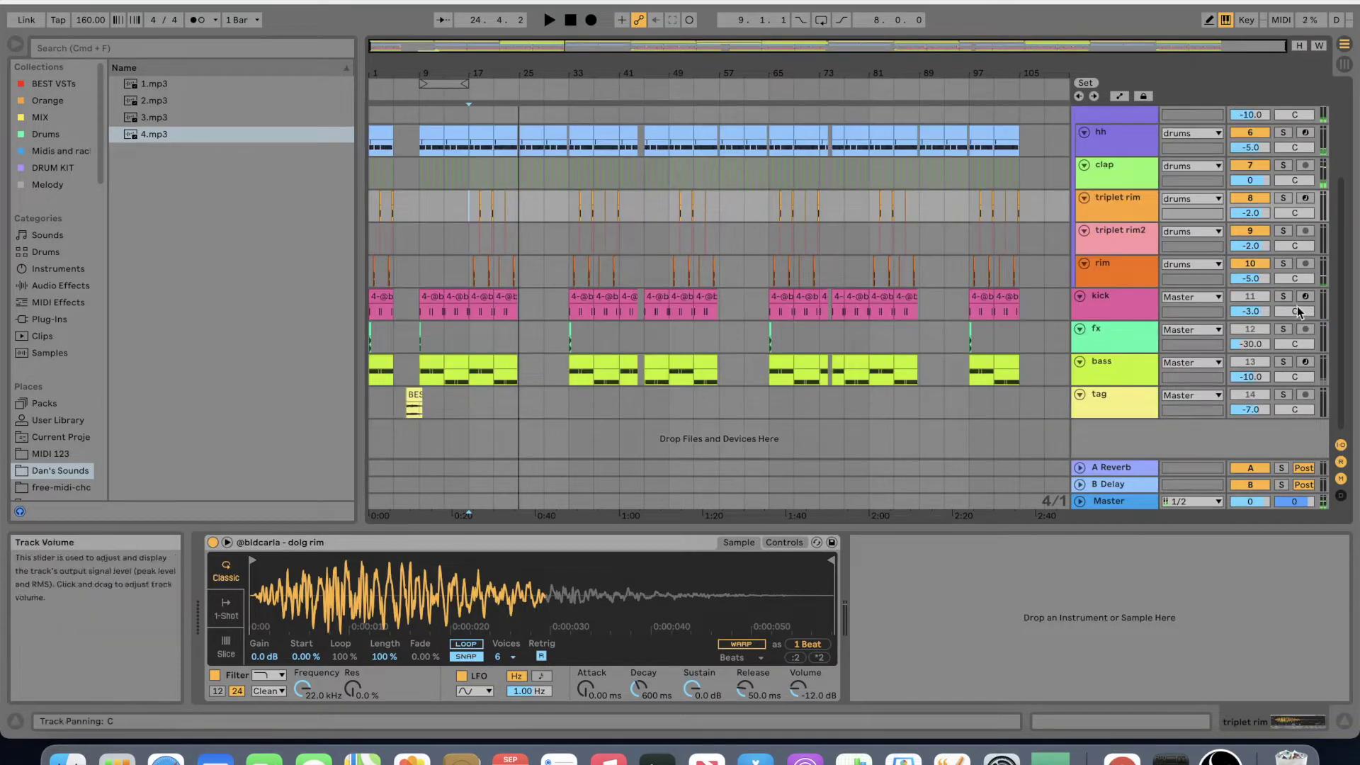
left_click(1282, 296)
left_click(1244, 310)
key("space")
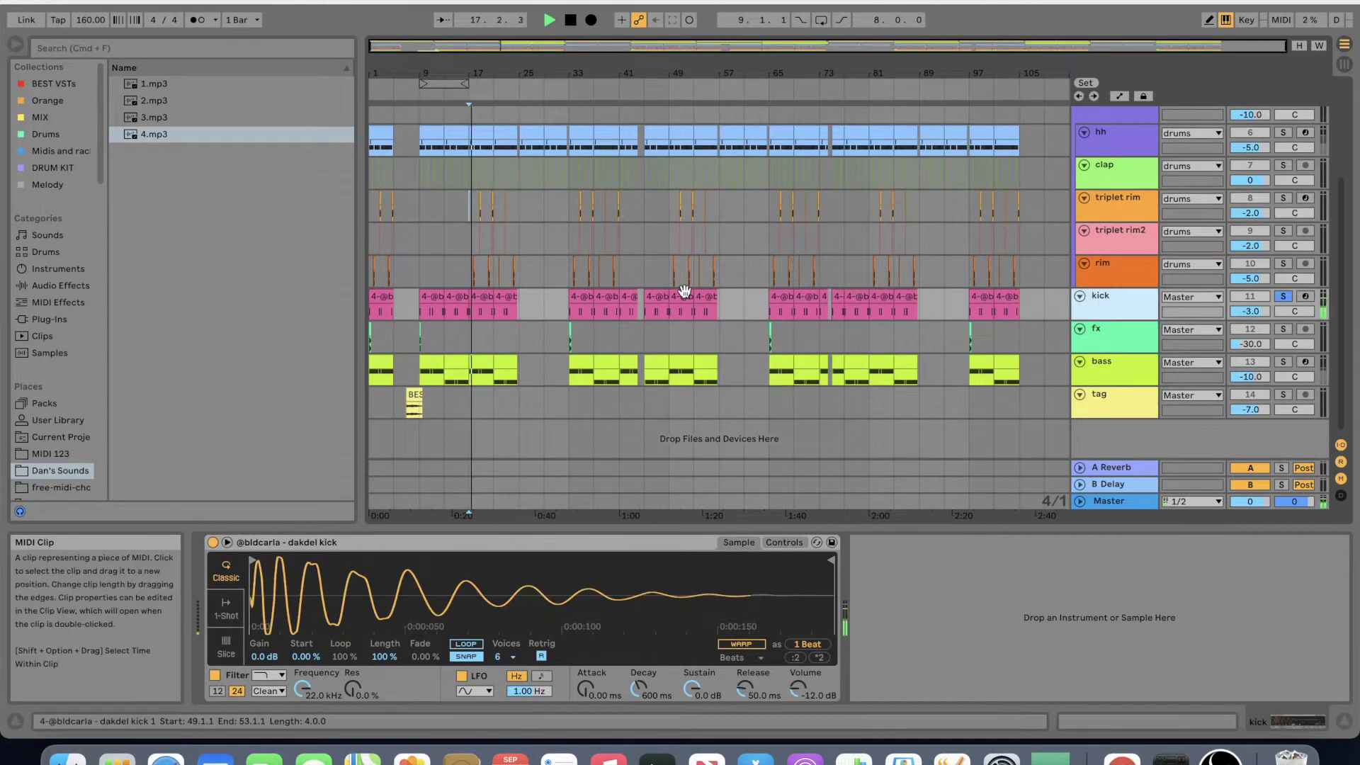
- Add the drums group to the soloed kick and listen to both together
scroll(1265, 206, "up", 3)
left_click(1282, 153)
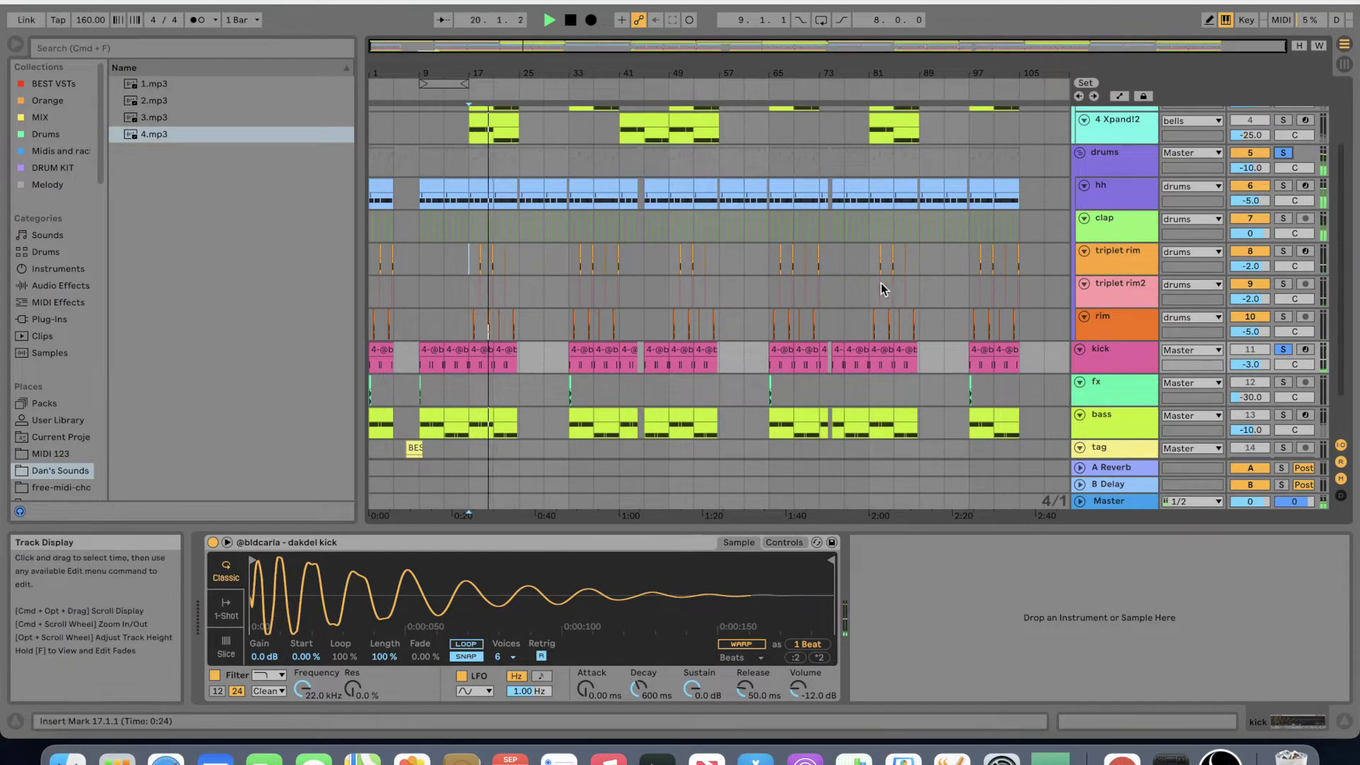
scroll(882, 283, "up", 3)
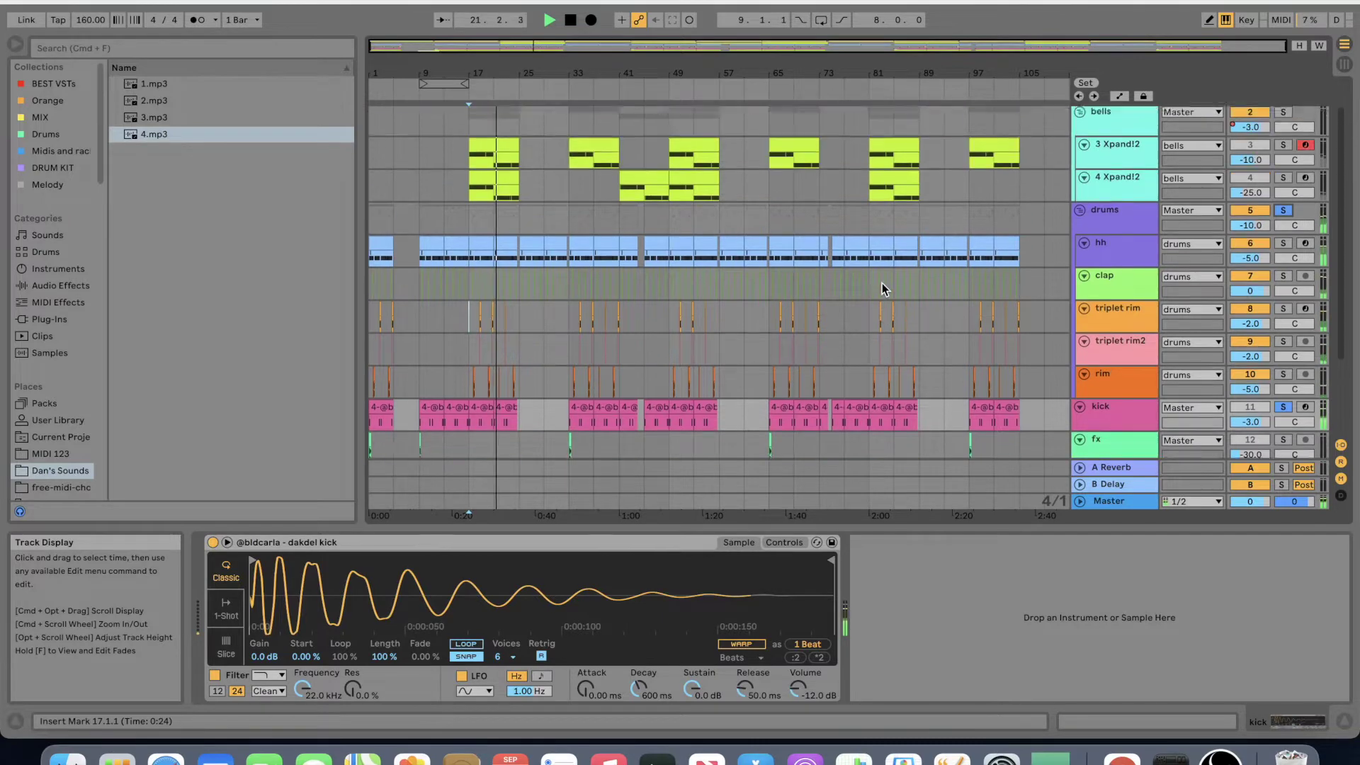
key("space")
- Add the melody track and bells group to the soloed drums and kick, and play the combination
left_click(1285, 245)
scroll(1287, 244, "down", 2)
left_click(1283, 441)
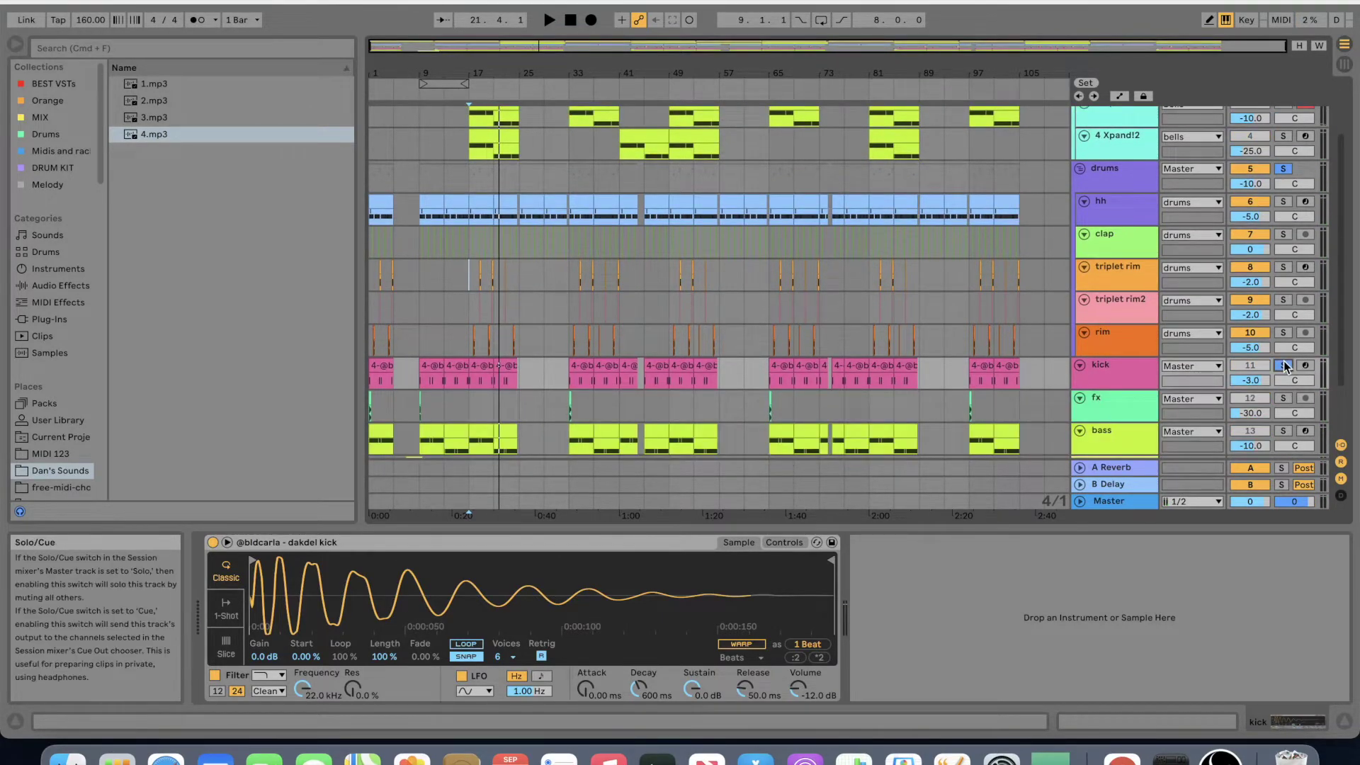
scroll(1288, 244, "up", 2)
left_click(1283, 146)
left_click(1283, 113)
key("space")
scroll(759, 228, "down", 5)
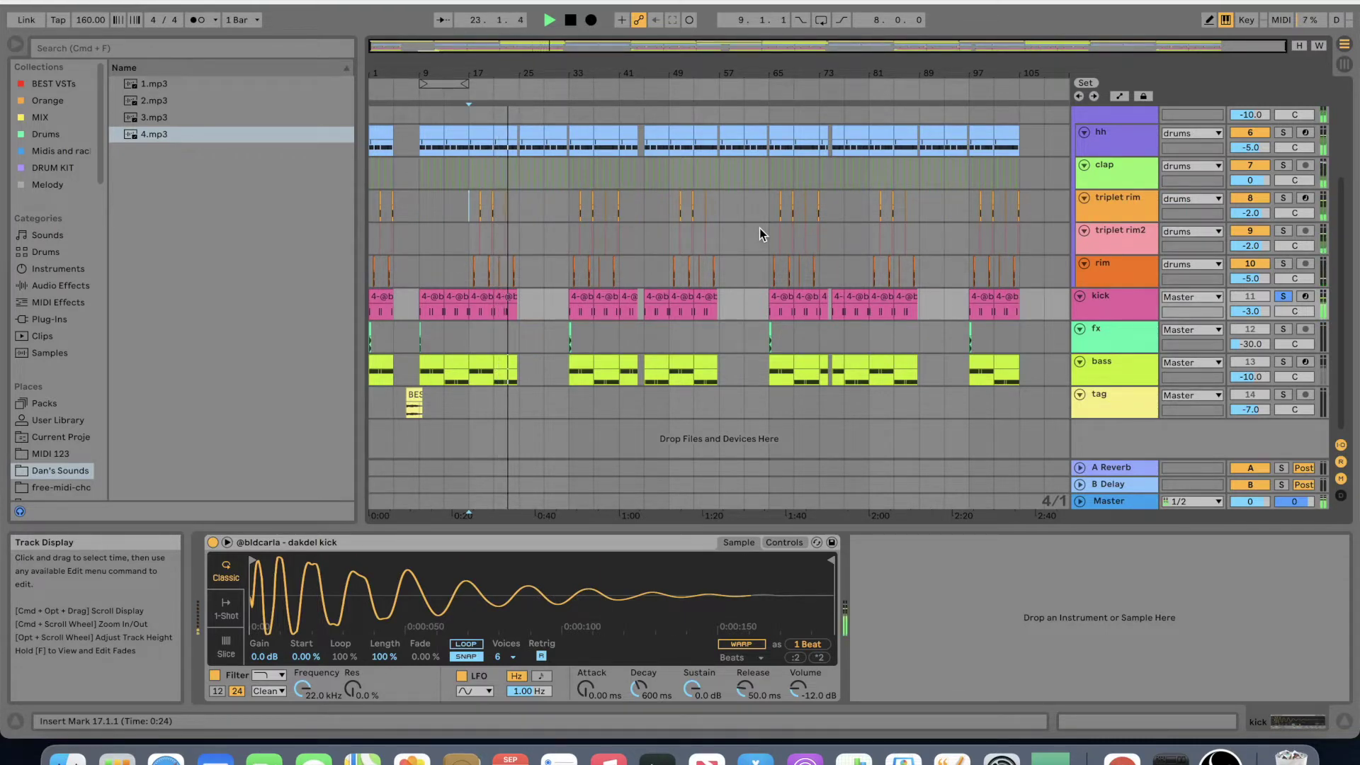
- Solo the bass track alone, stop playback and select its first four bars from bar 9
left_click(1285, 361)
key("space")
left_click(430, 361)
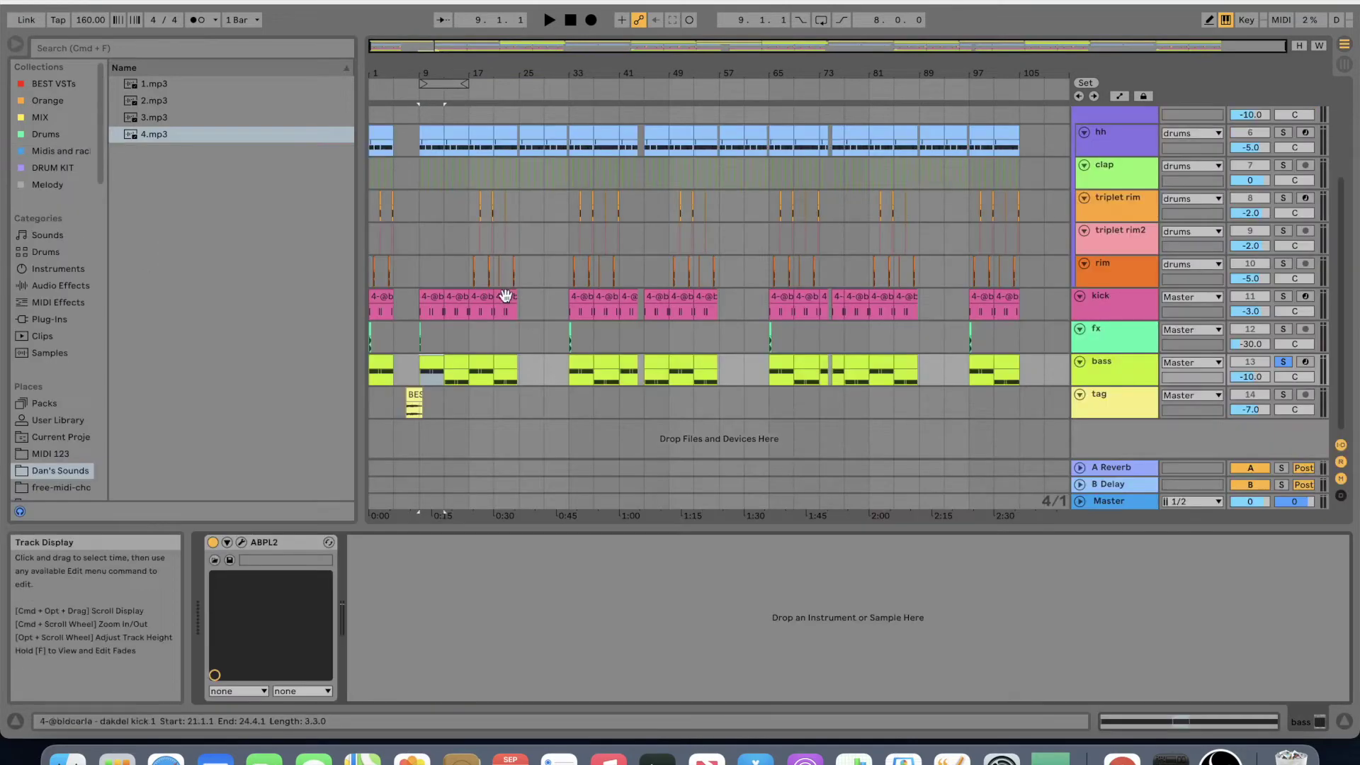
- View the bass track's ABPL2 instrument window, close it and play the bass line from bar 9
scroll(488, 333, "up", 5)
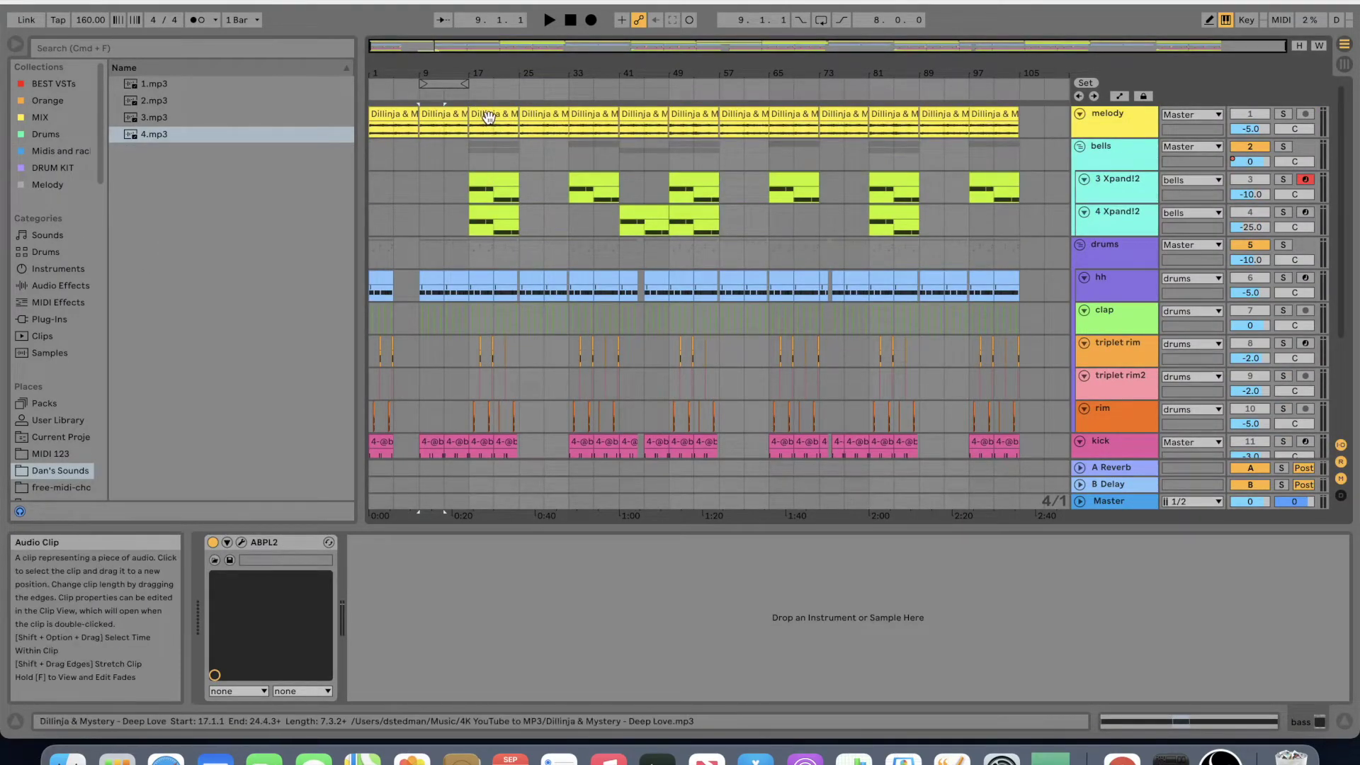
scroll(508, 158, "down", 5)
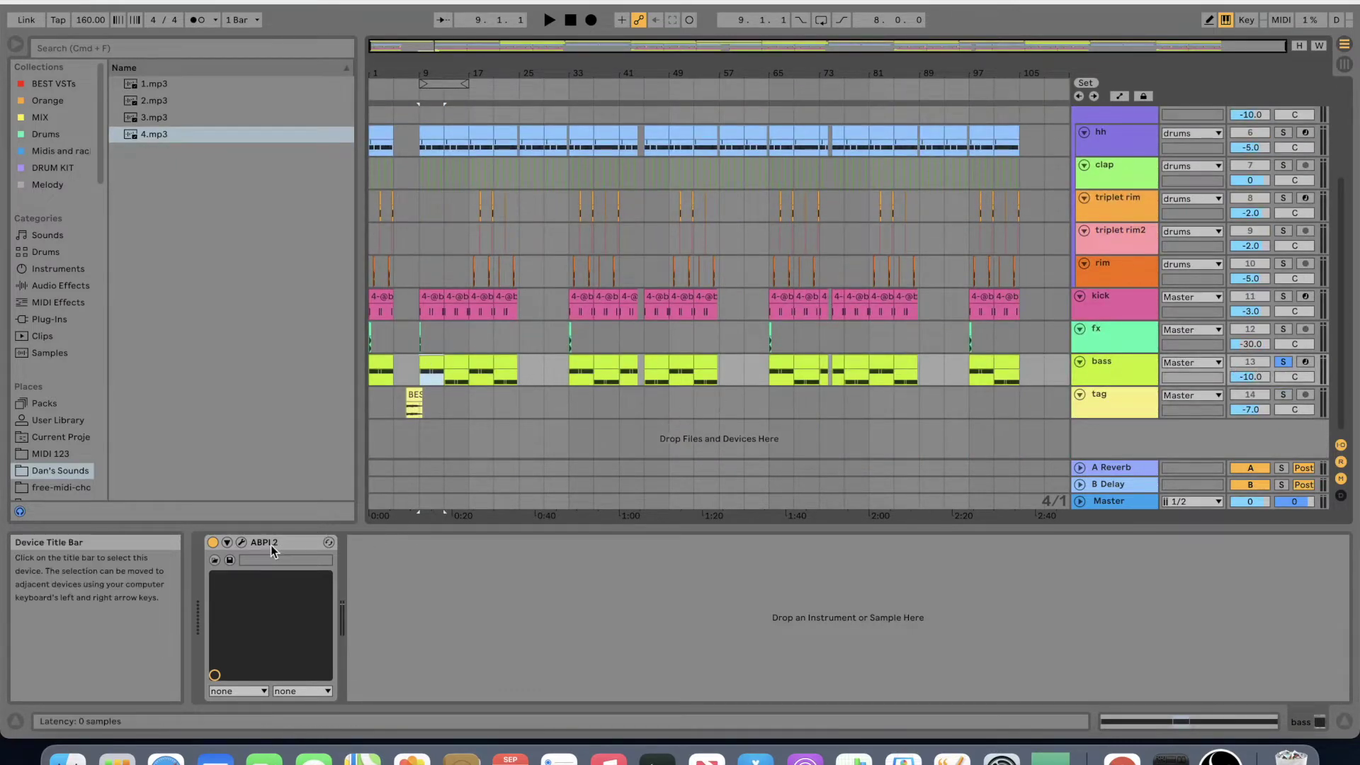
left_click(241, 542)
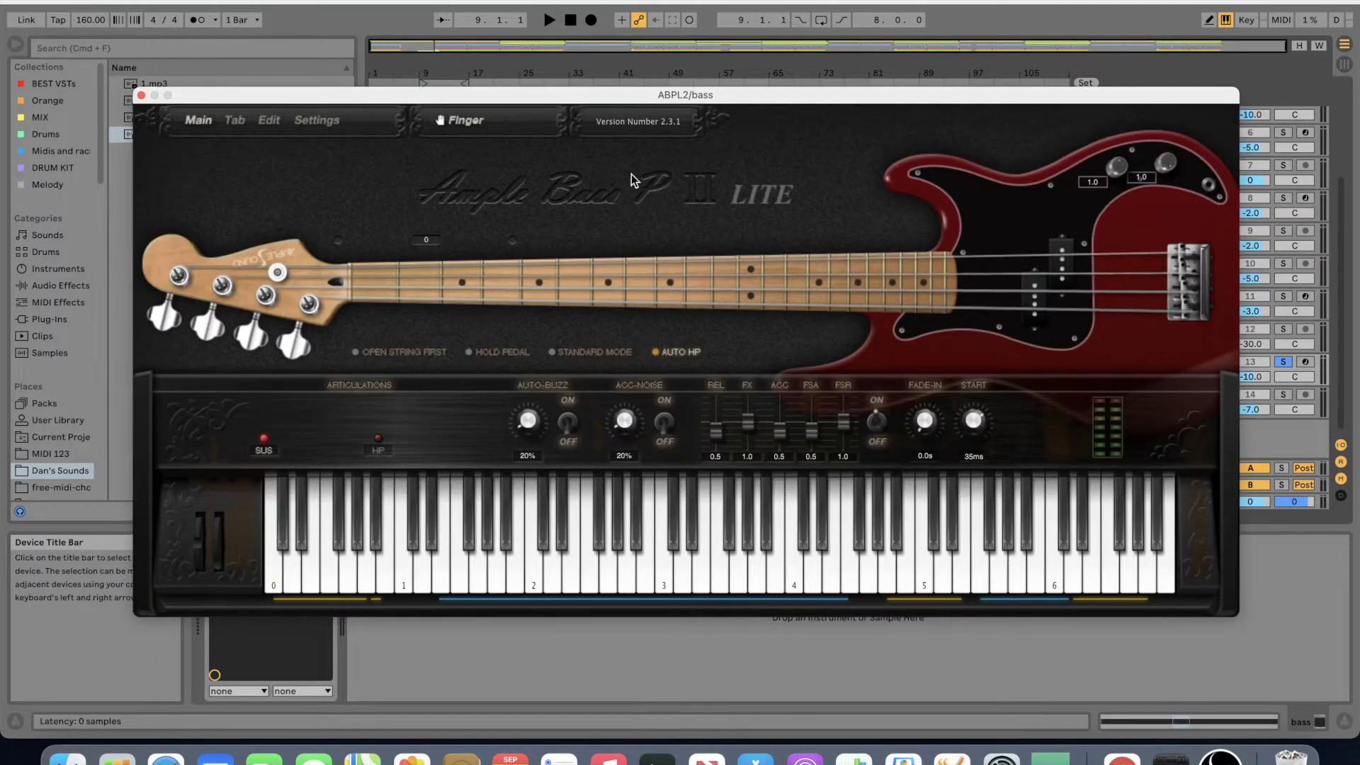
left_click(141, 96)
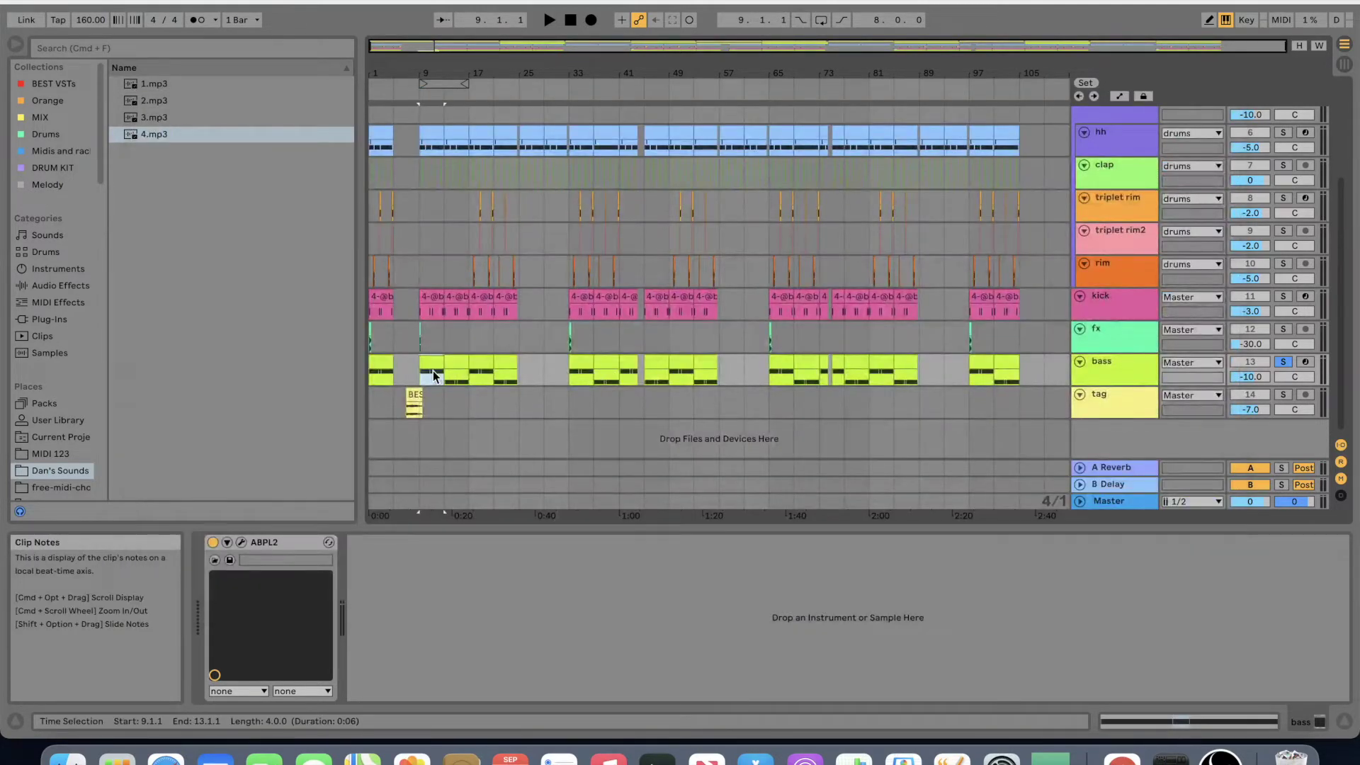
key("space")
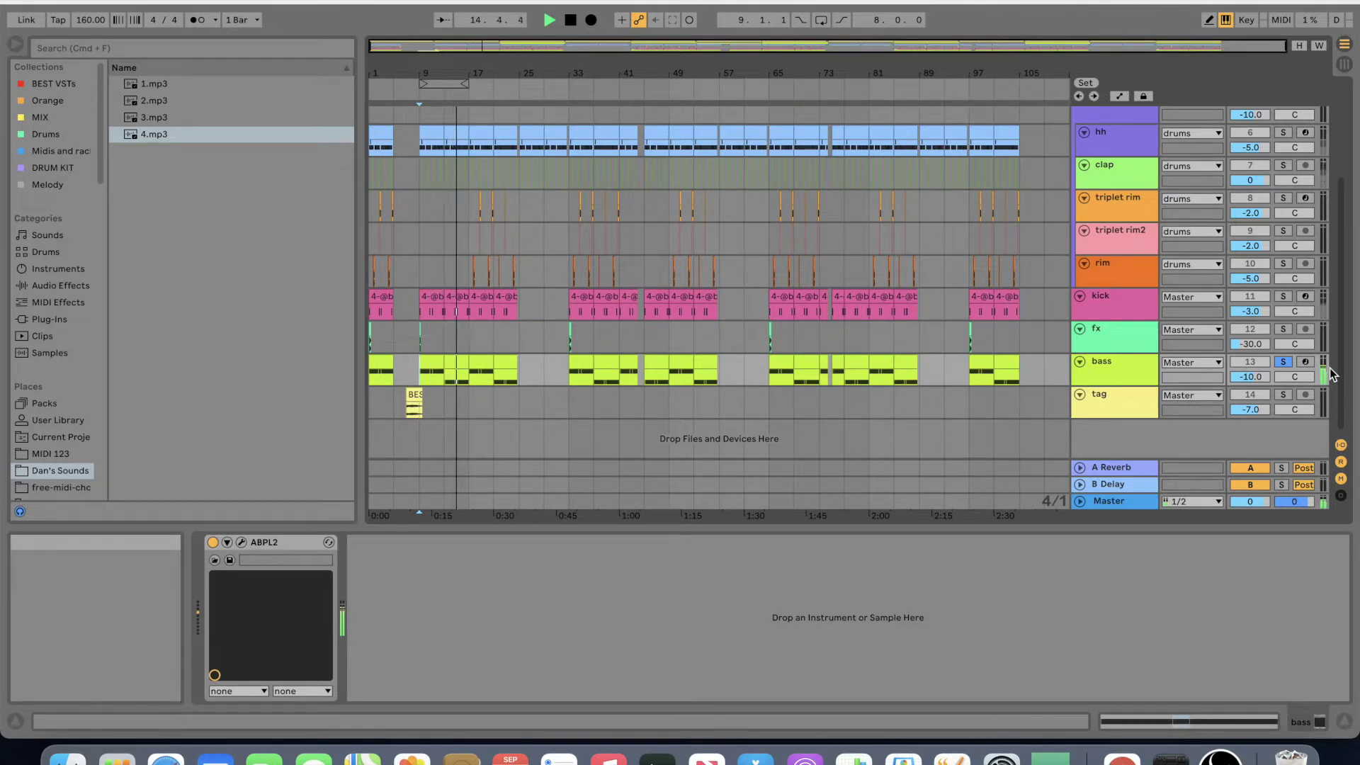
- Stop playback and unsolo the bass track so that all tracks are audible
key("space")
scroll(818, 424, "up", 5)
scroll(818, 423, "down", 3)
scroll(818, 424, "up", 3)
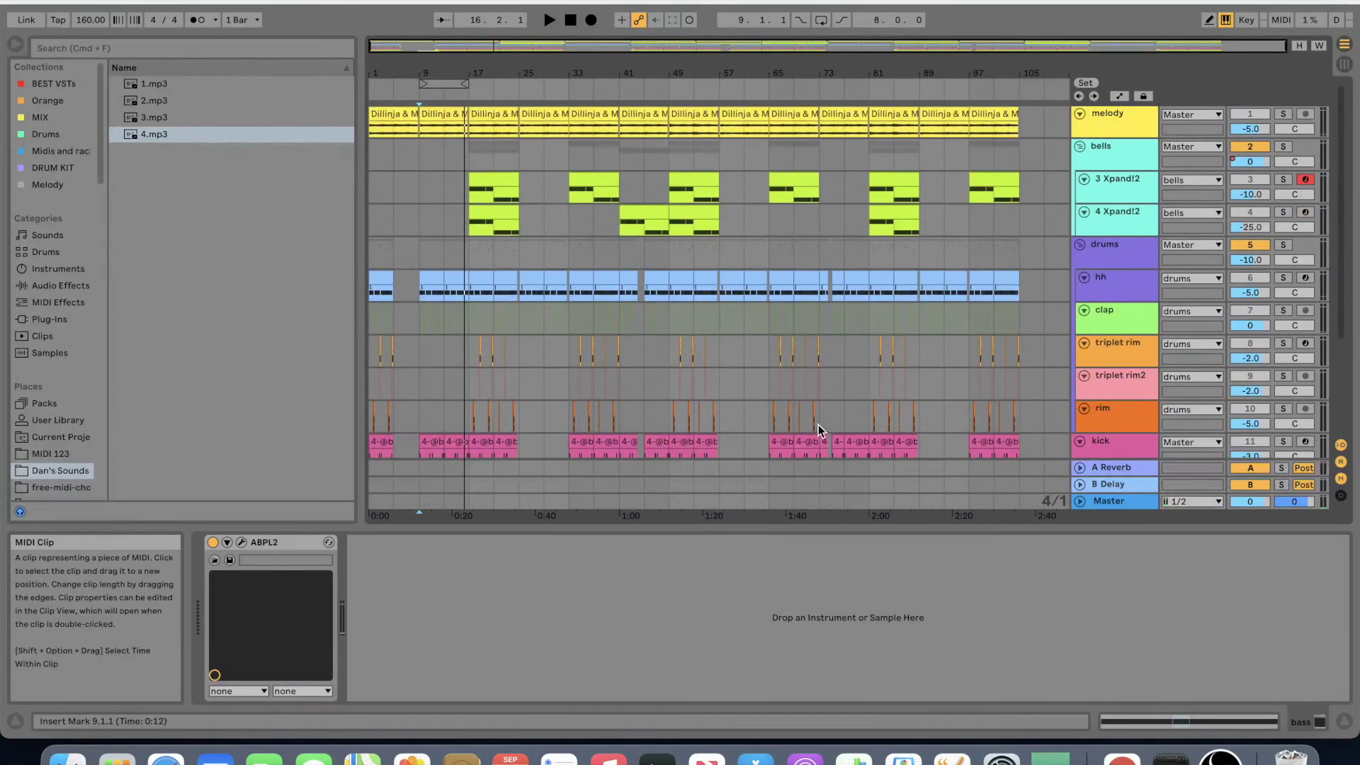
scroll(628, 367, "down", 3)
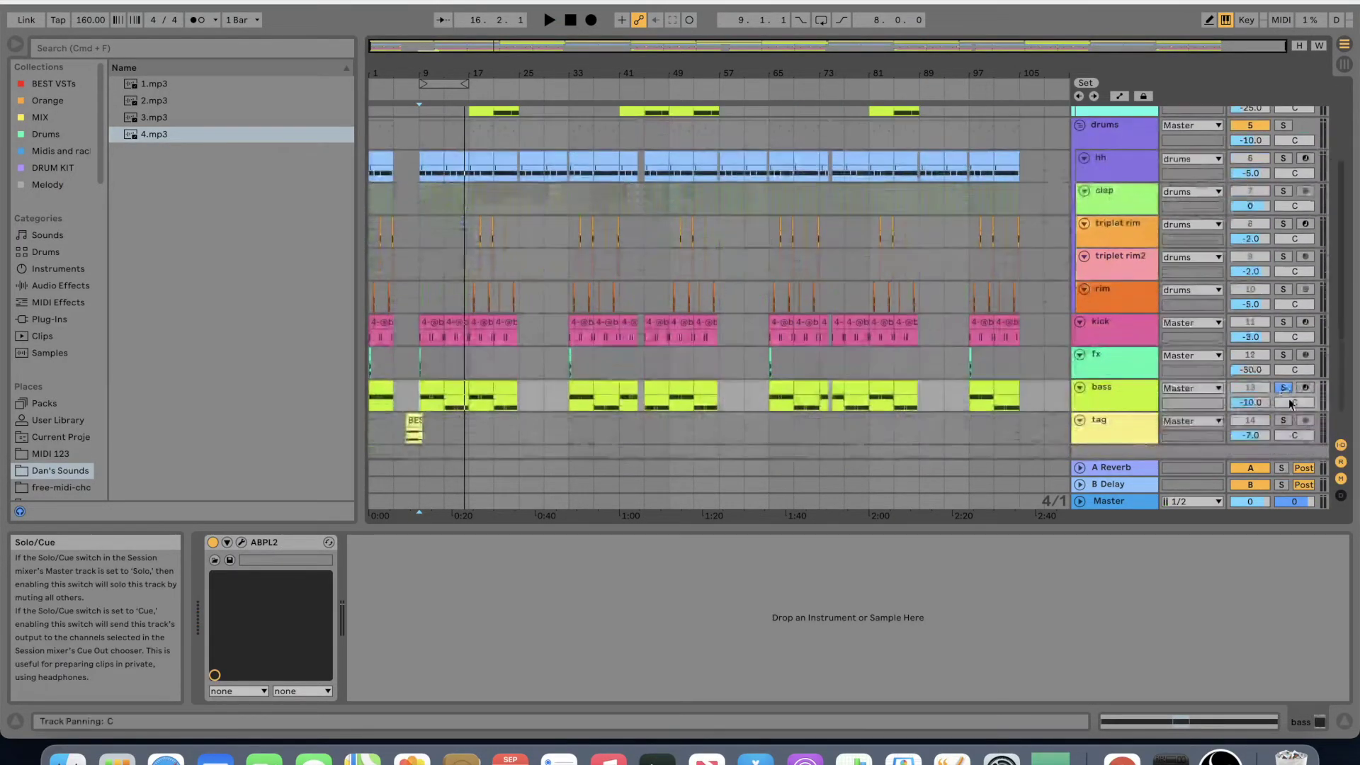
scroll(627, 366, "up", 3)
- Play the full beat from bar 17 for about eight bars, then stop playback
left_click(466, 150)
key("space")
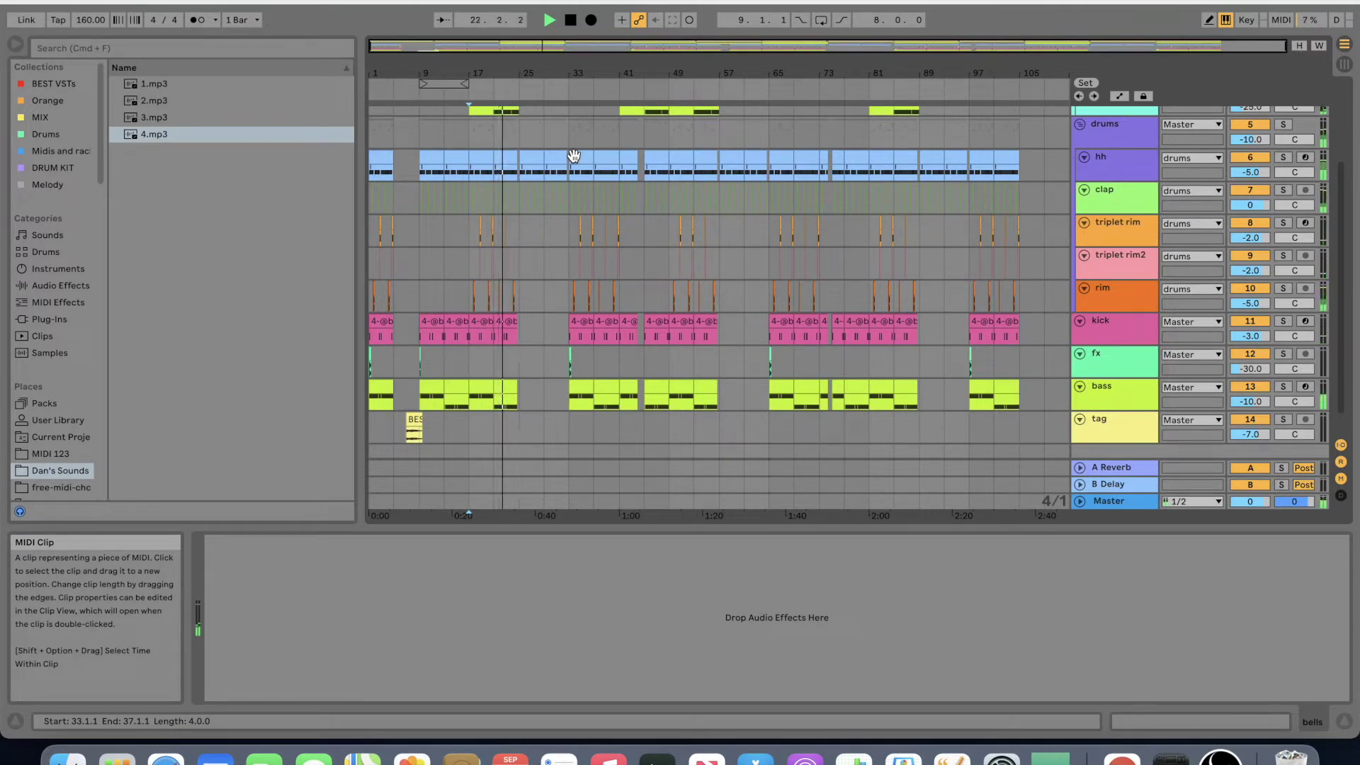
scroll(574, 155, "up", 3)
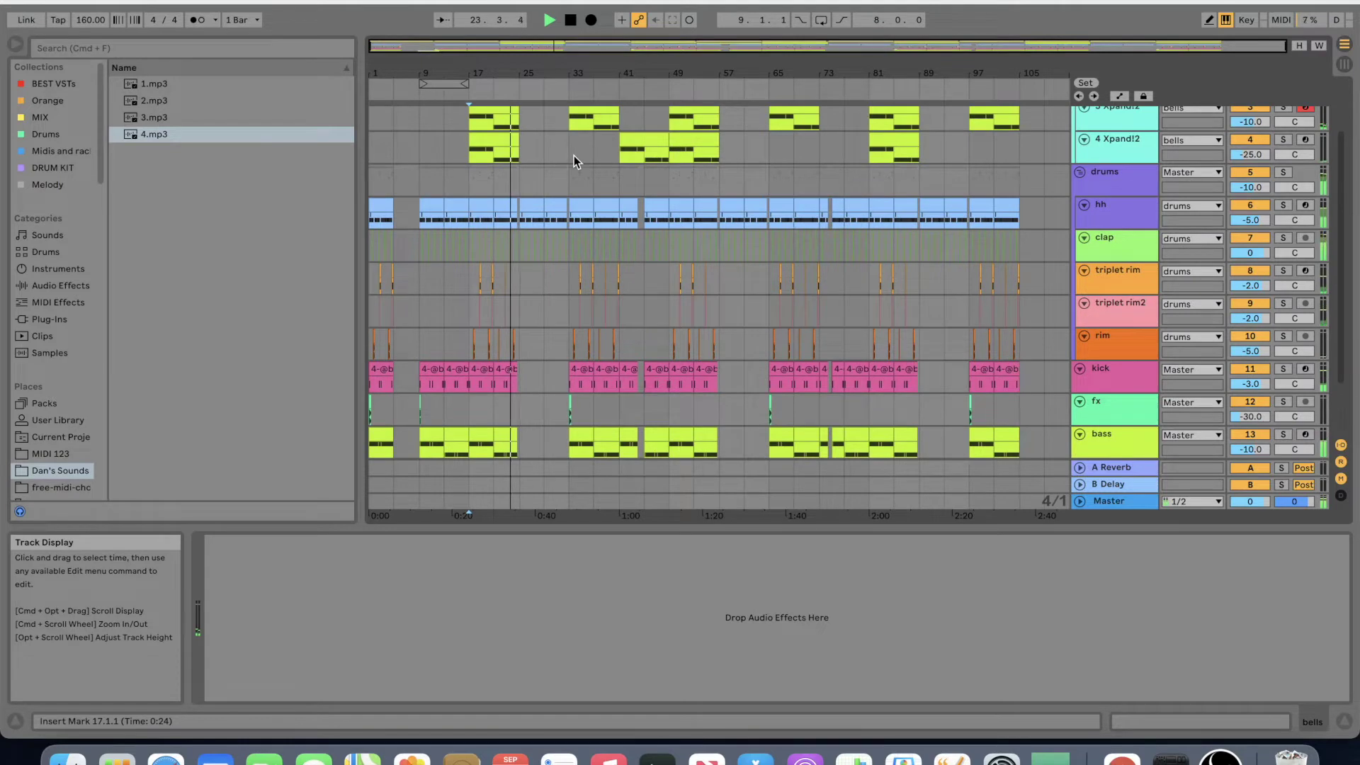
key("space")
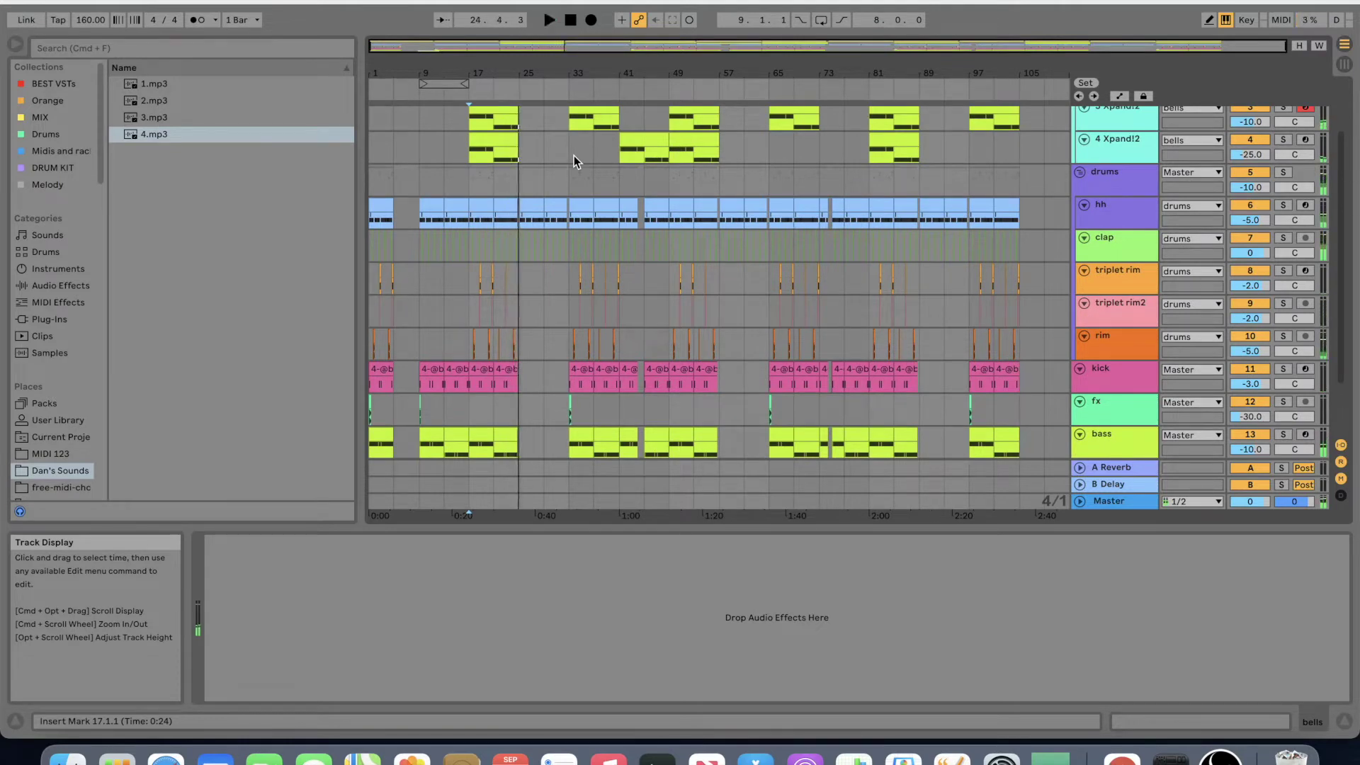
- Solo the fx track, play its clip at bar 9, then stop playback and unsolo it
scroll(434, 167, "down", 2)
left_click(413, 147)
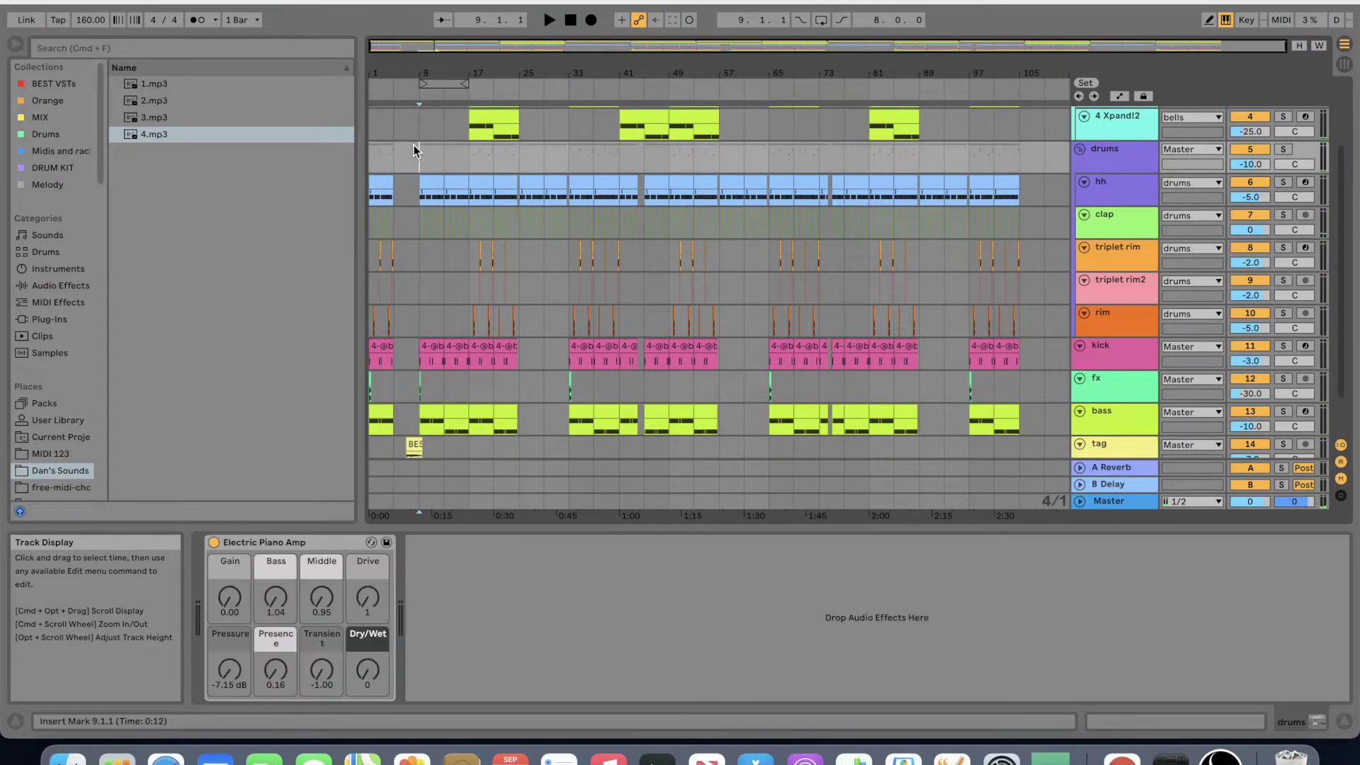
key("plus")
key("plus")
key("plus")
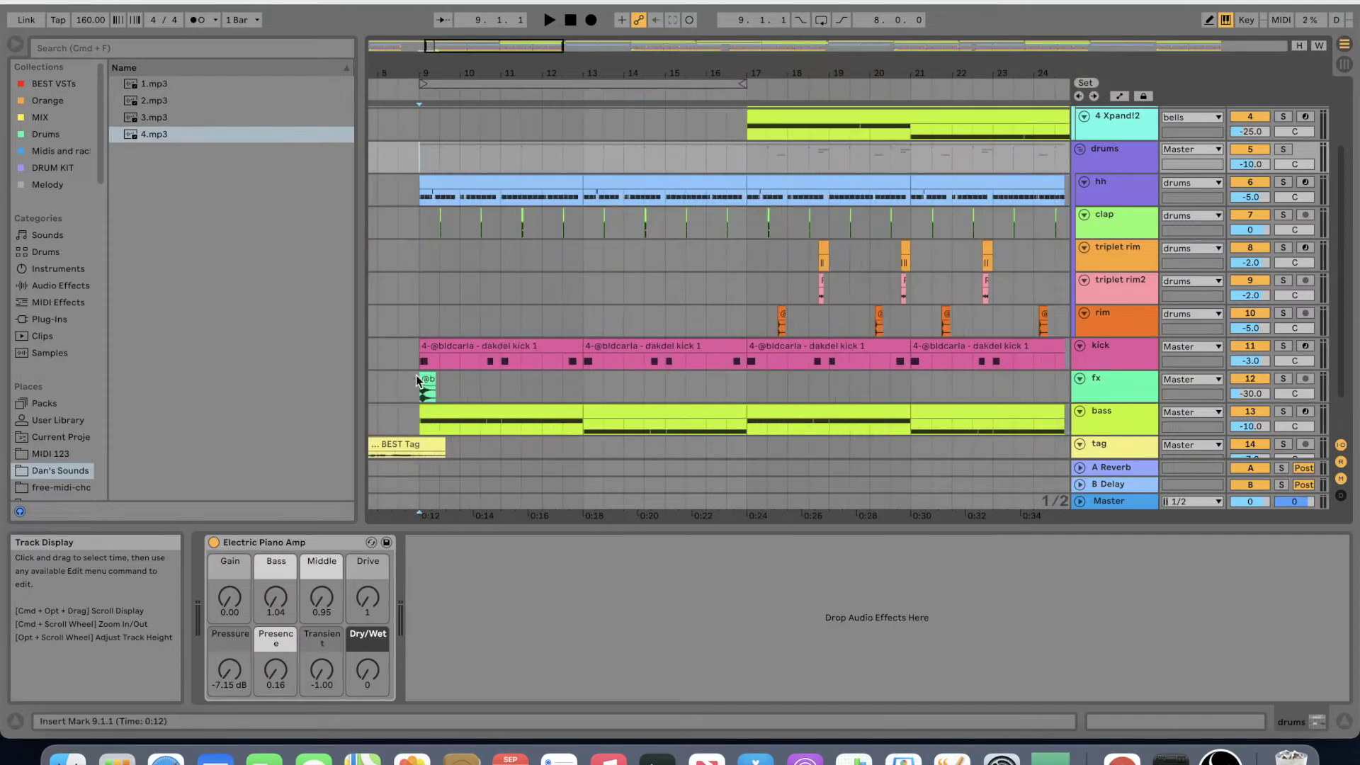
left_click(422, 388)
left_click(1282, 380)
key("space")
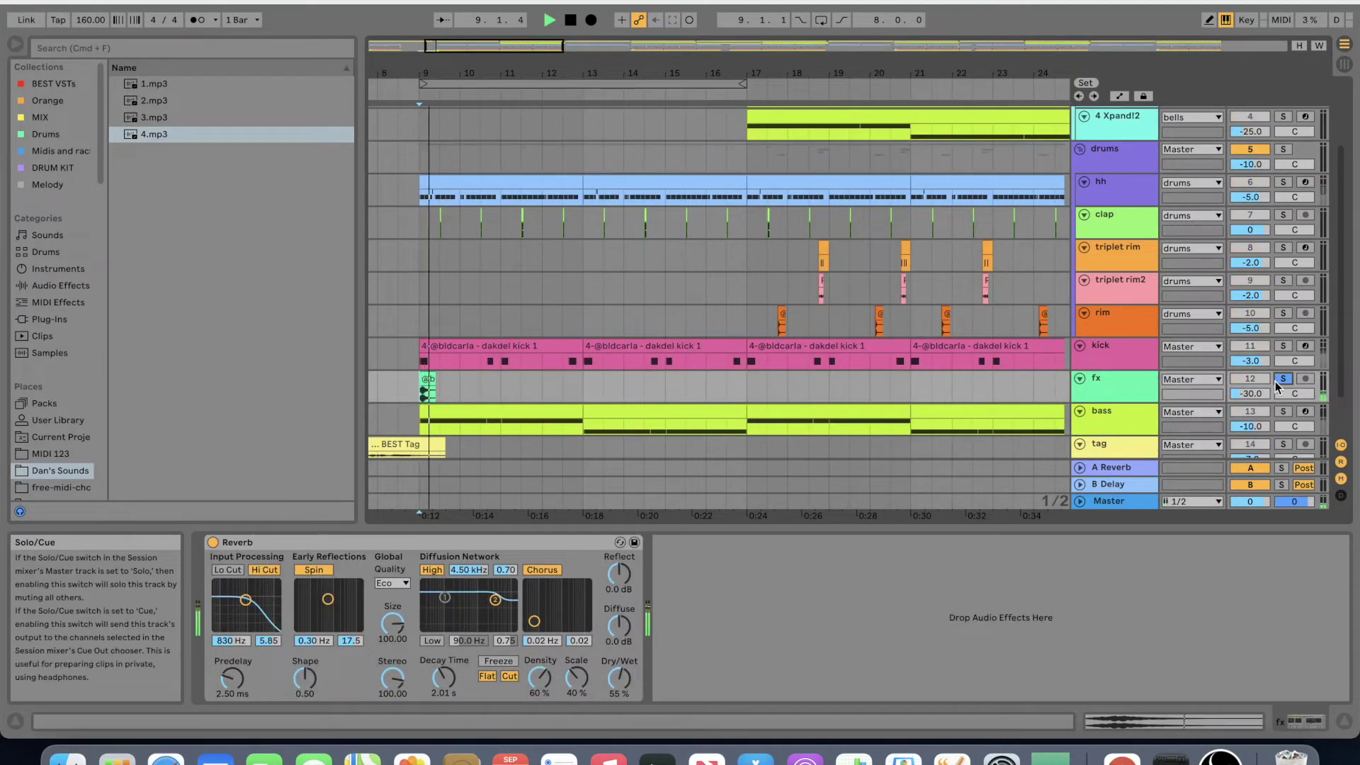
left_click(1281, 380)
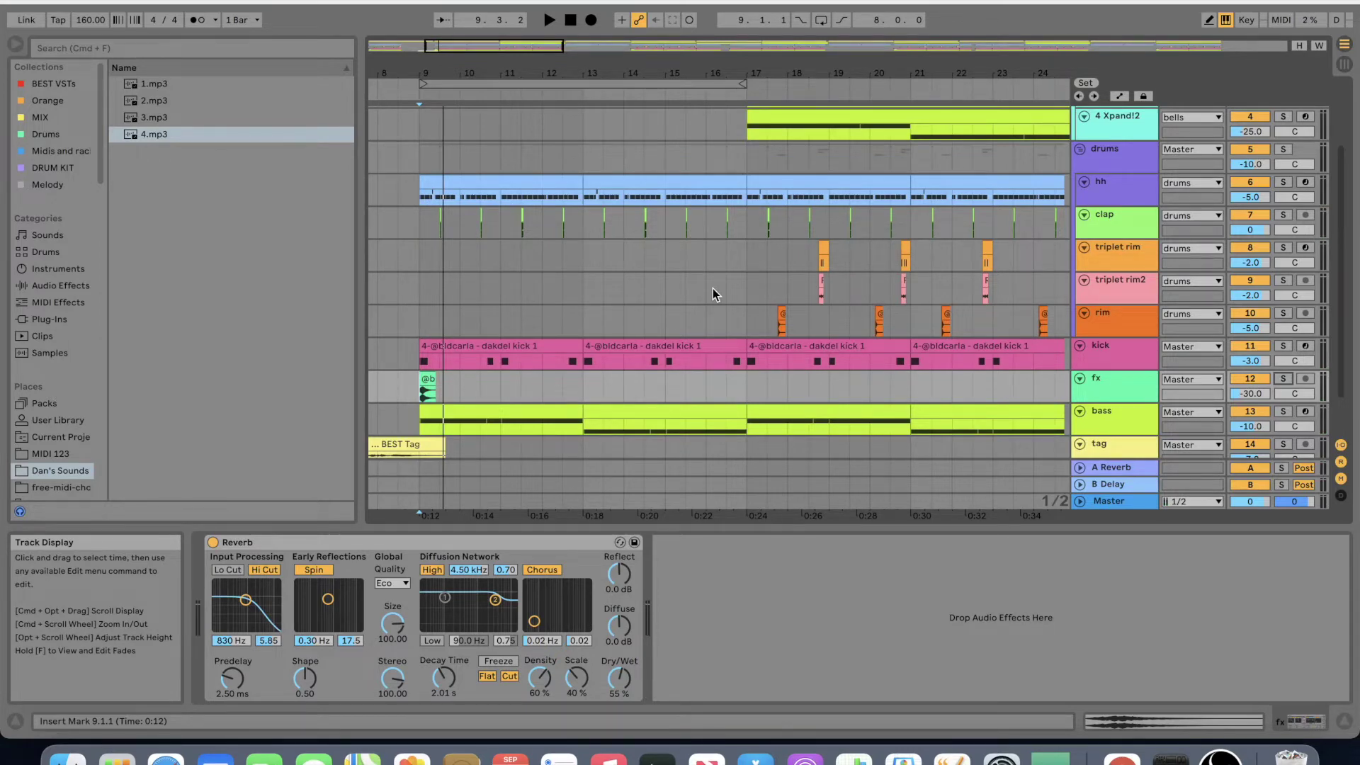
- Play the full mix from bar 9 for about two bars, then stop playback
left_click(713, 287)
key("minus")
key("minus")
key("plus")
key("plus")
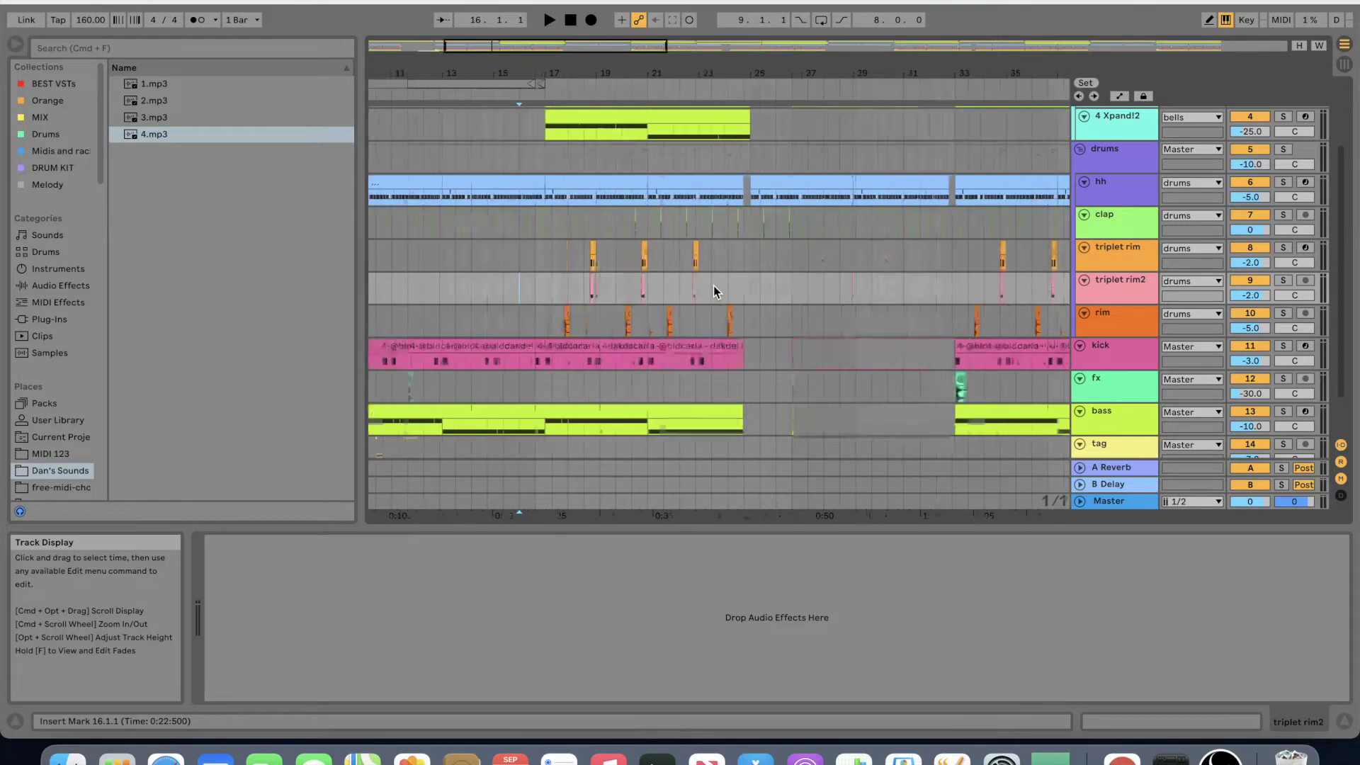
scroll(712, 286, "up", 3)
left_click(575, 159)
key("space")
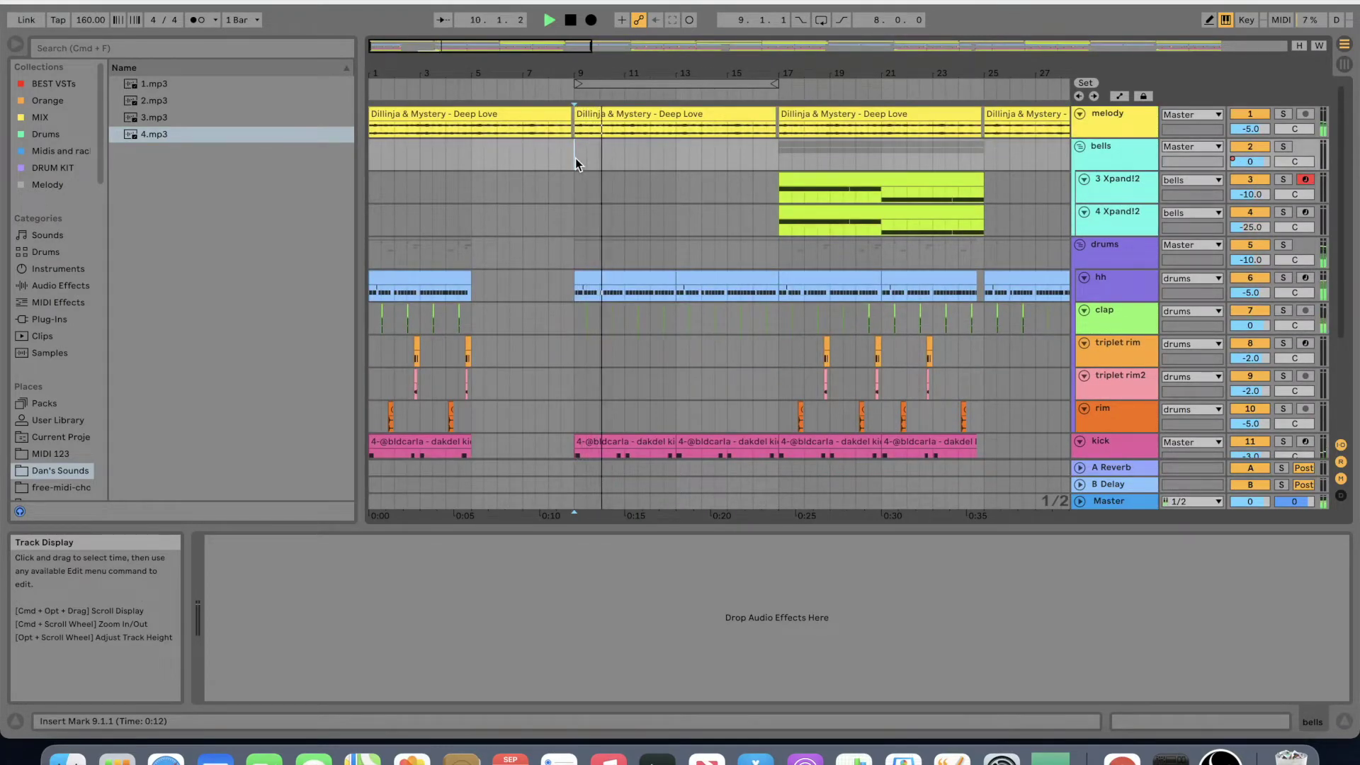
scroll(575, 158, "down", 4)
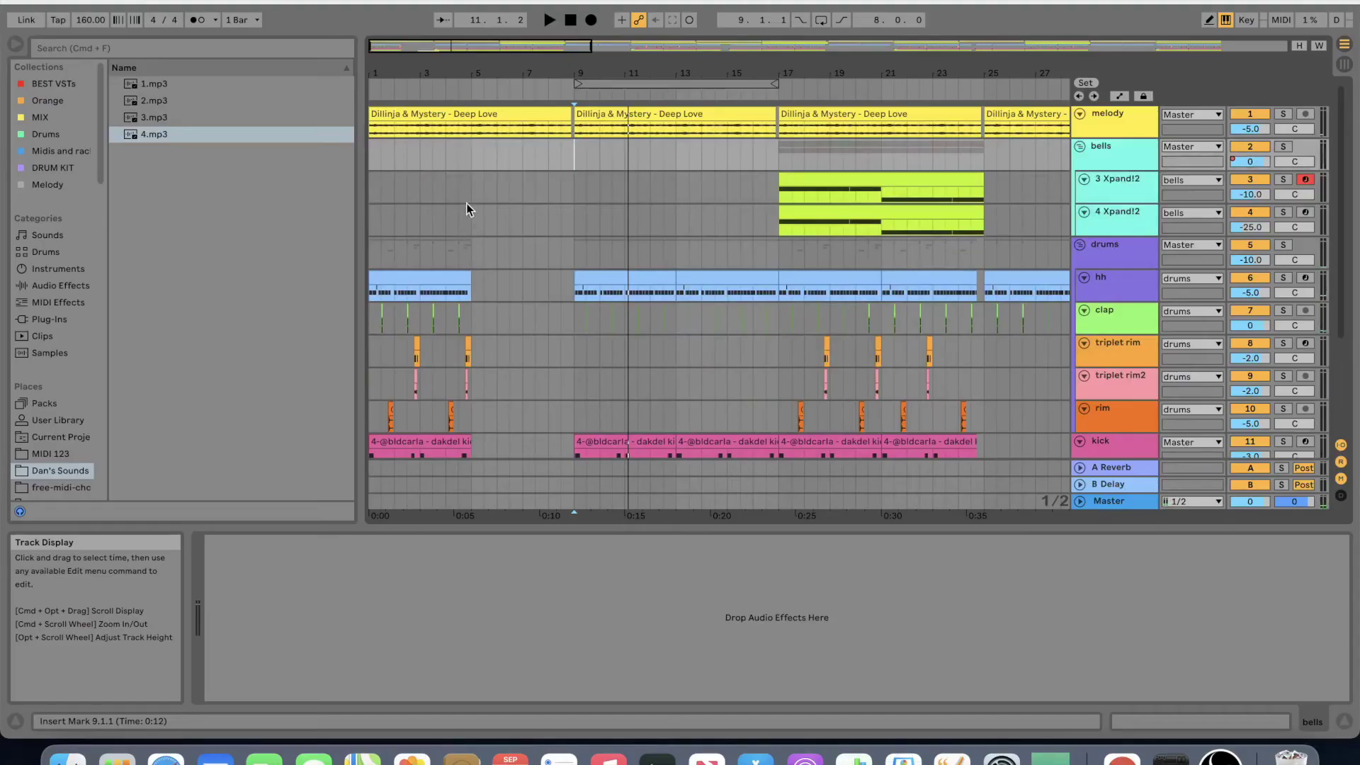
- Play the arrangement's intro from bar 1 past the drum drop-out at bar 5, then stop
left_click(466, 205)
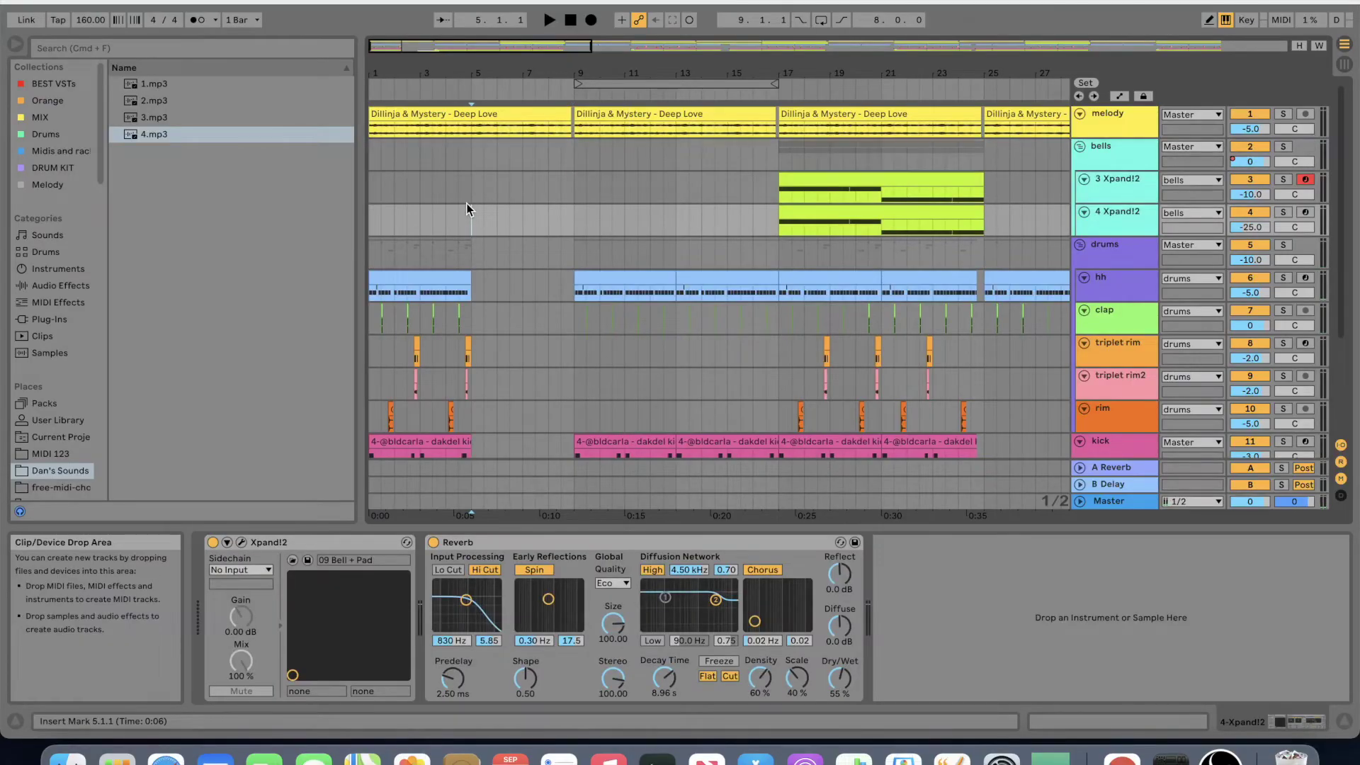
left_click(371, 154)
key("plus")
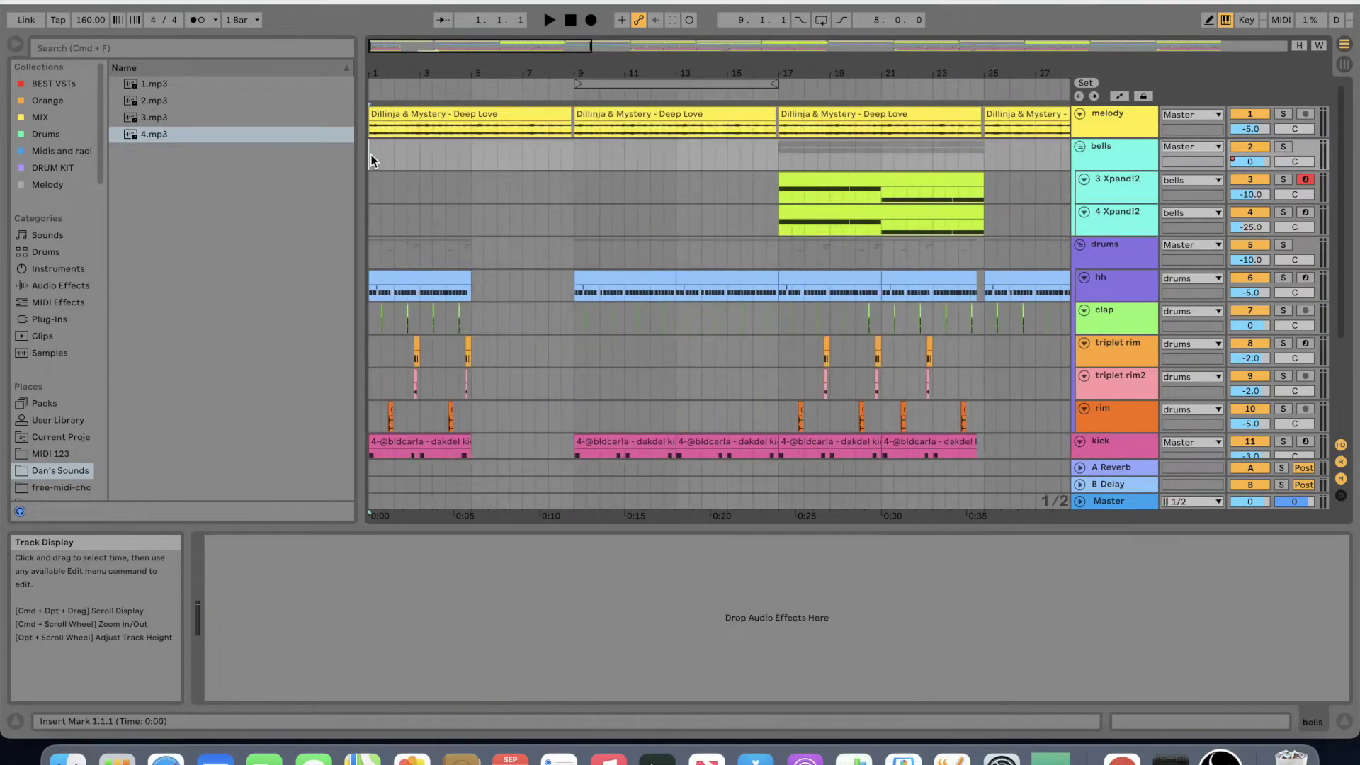
scroll(371, 154, "down", 2)
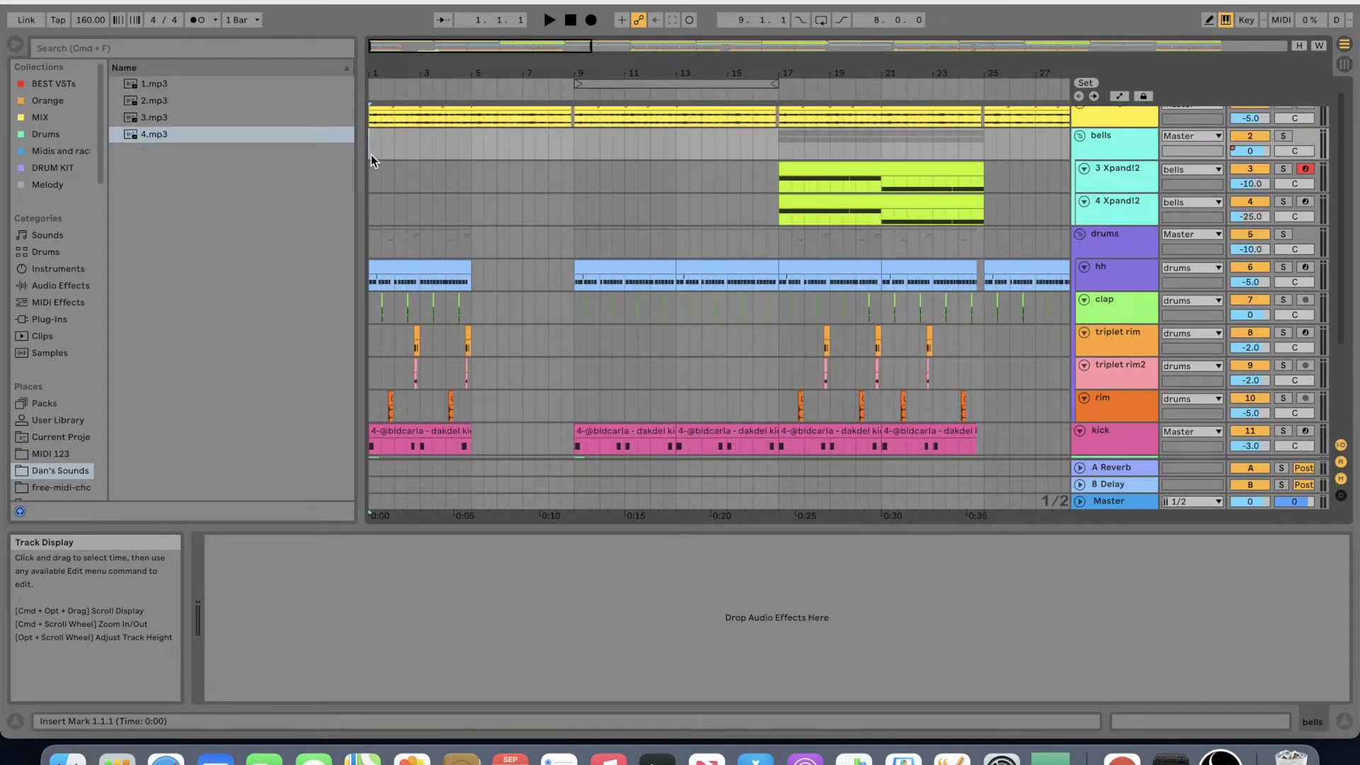
key("space")
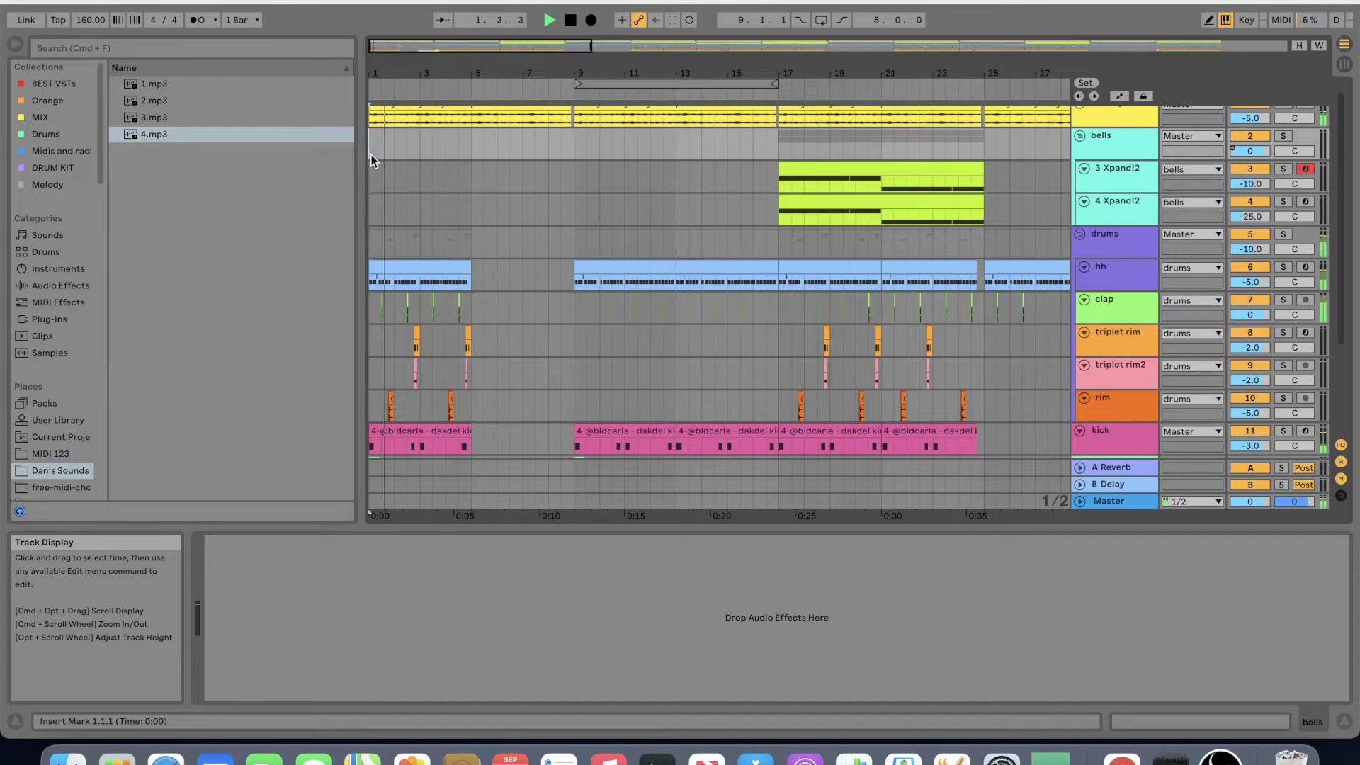
scroll(371, 154, "down", 5)
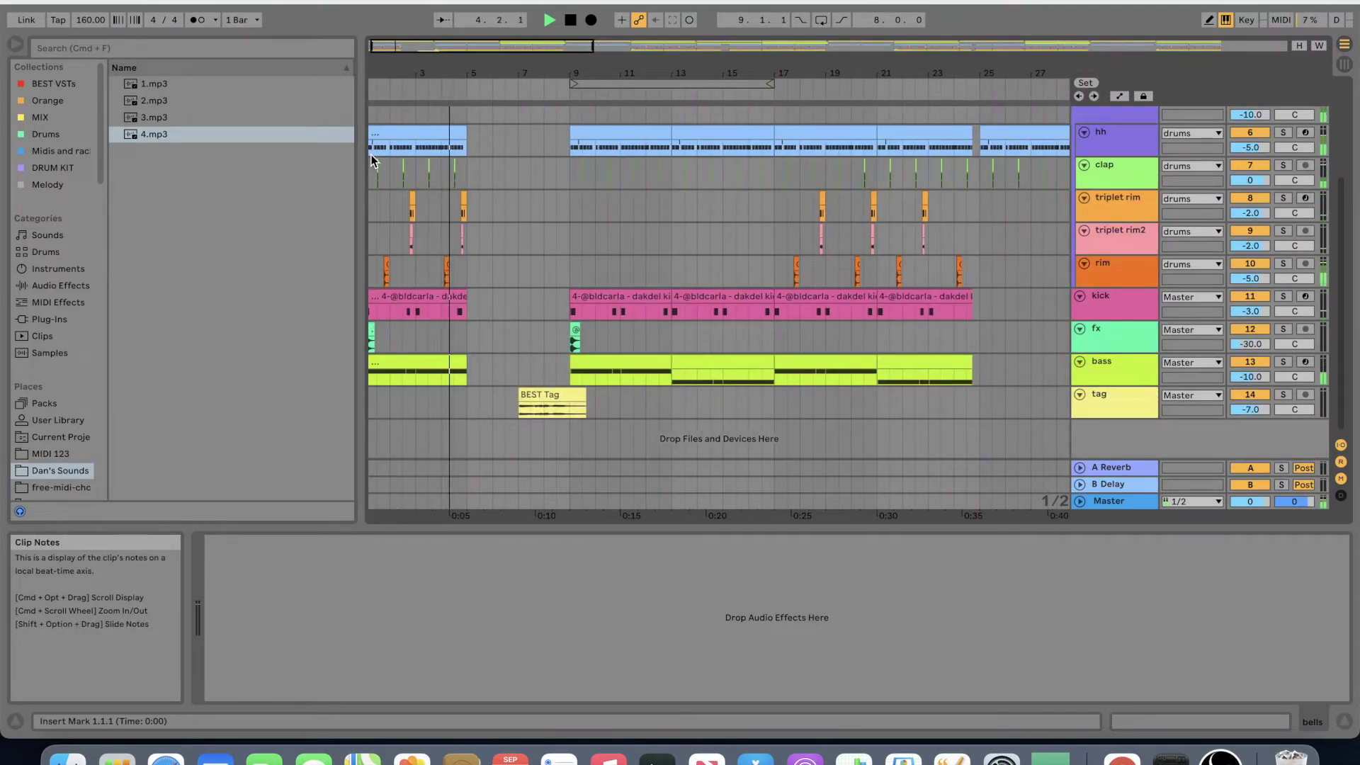
key("space")
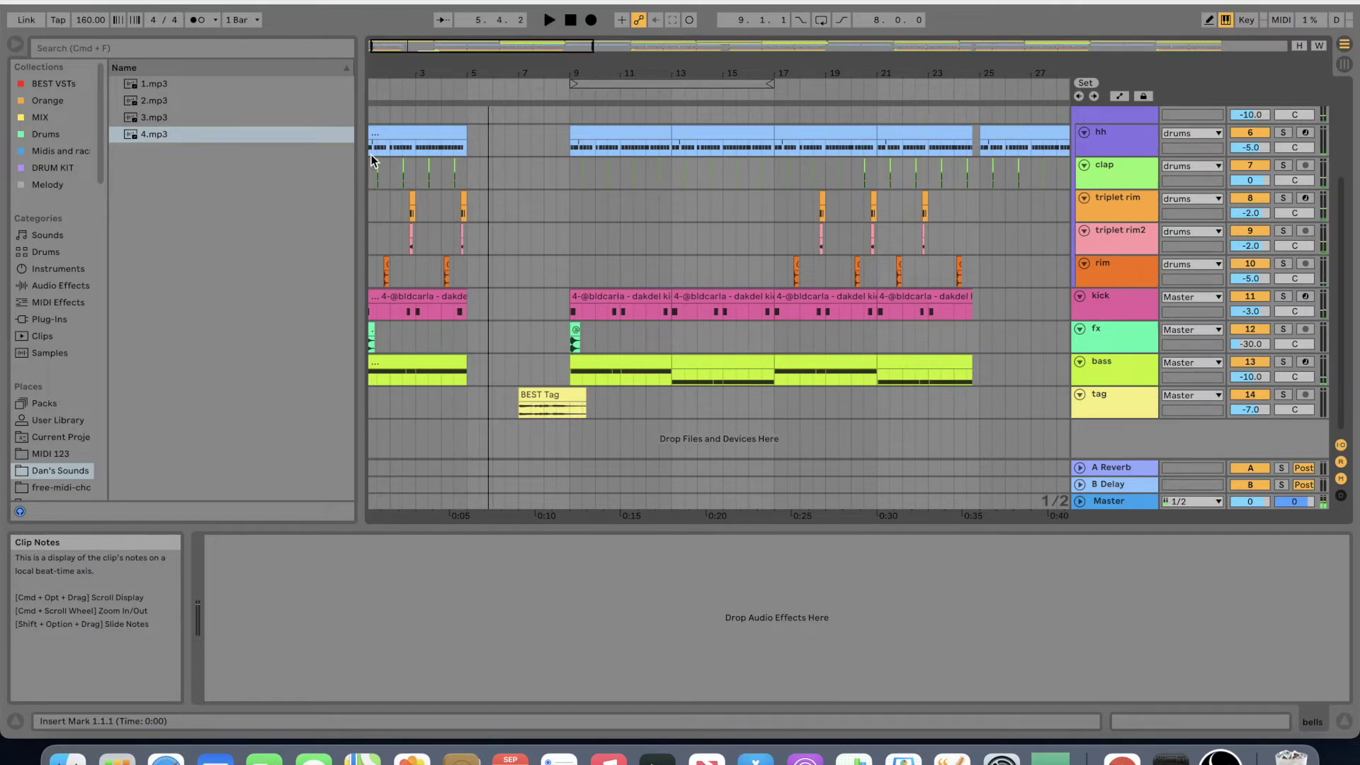
- Play from bar 6 through the BEST Tag clip into the drop at bar 9, then stop
left_click(505, 139)
key("space")
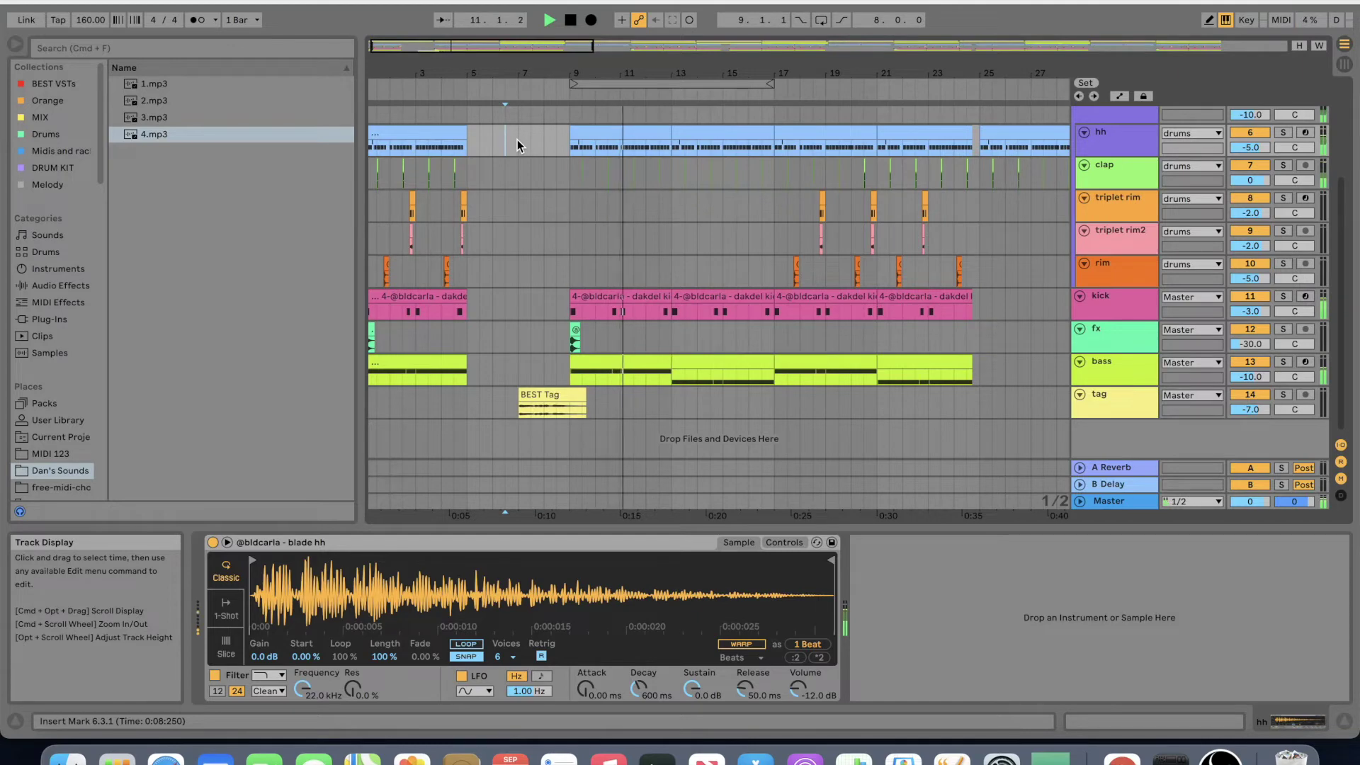
key("w")
scroll(517, 141, "up", 3)
left_click(446, 188)
key("space")
- Start playback of the full mix at bar 17, where both Xpand!2 bell clips begin
key("plus")
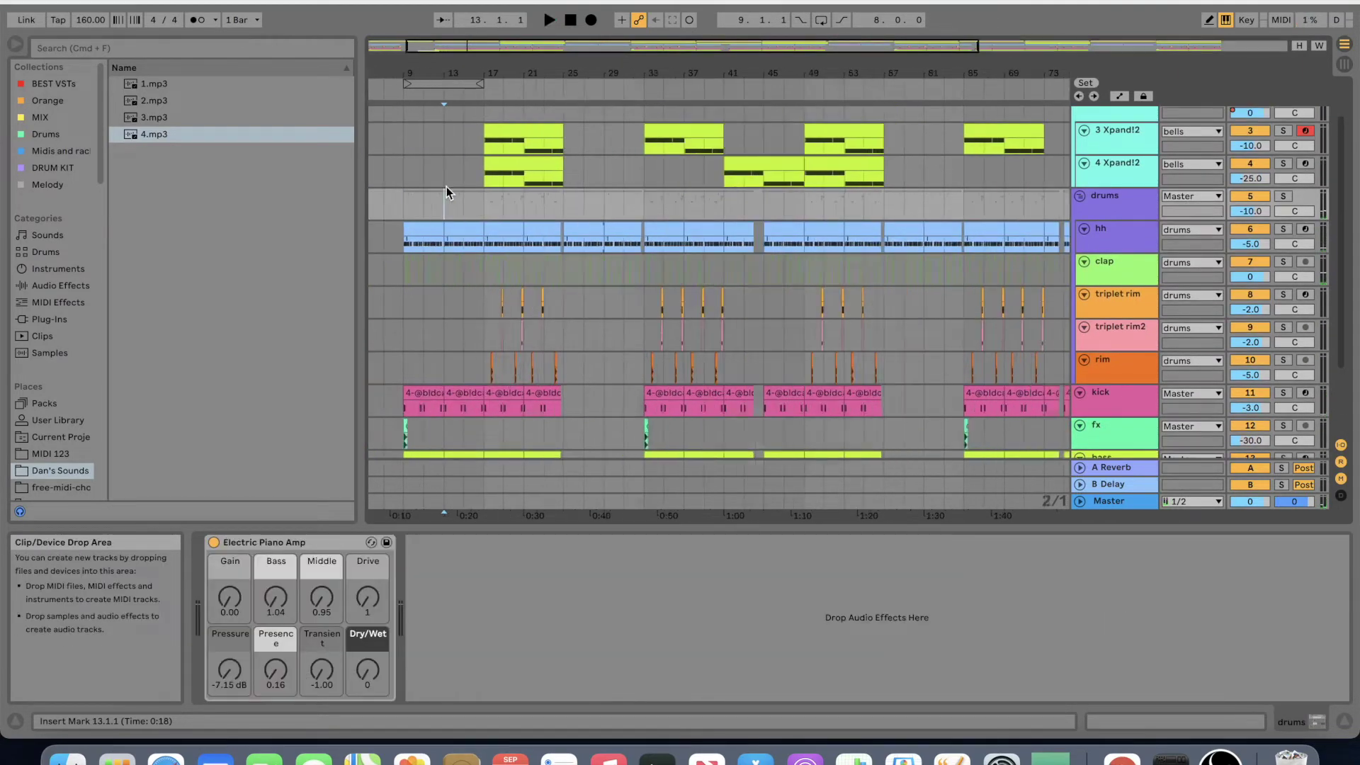
key("plus")
key("plus")
scroll(665, 213, "up", 2)
left_click(662, 214)
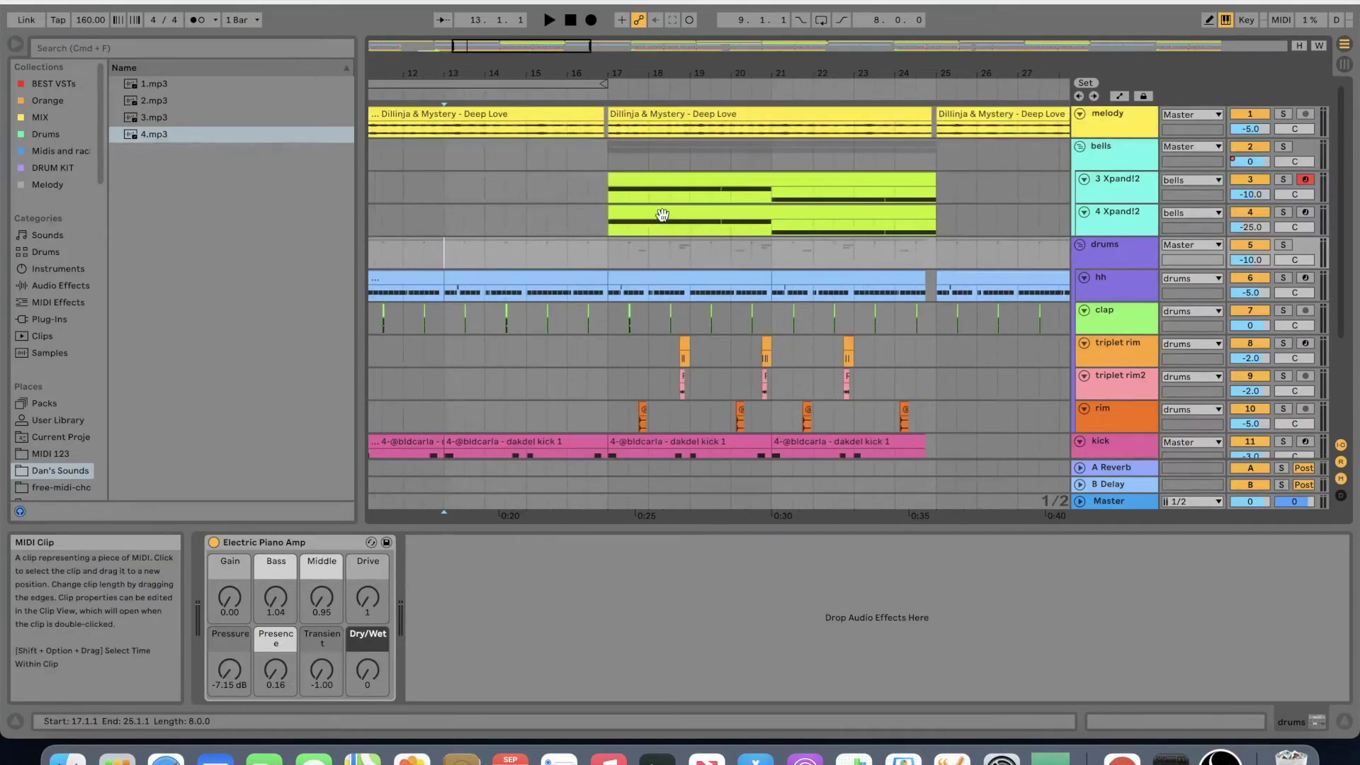
left_click(601, 196)
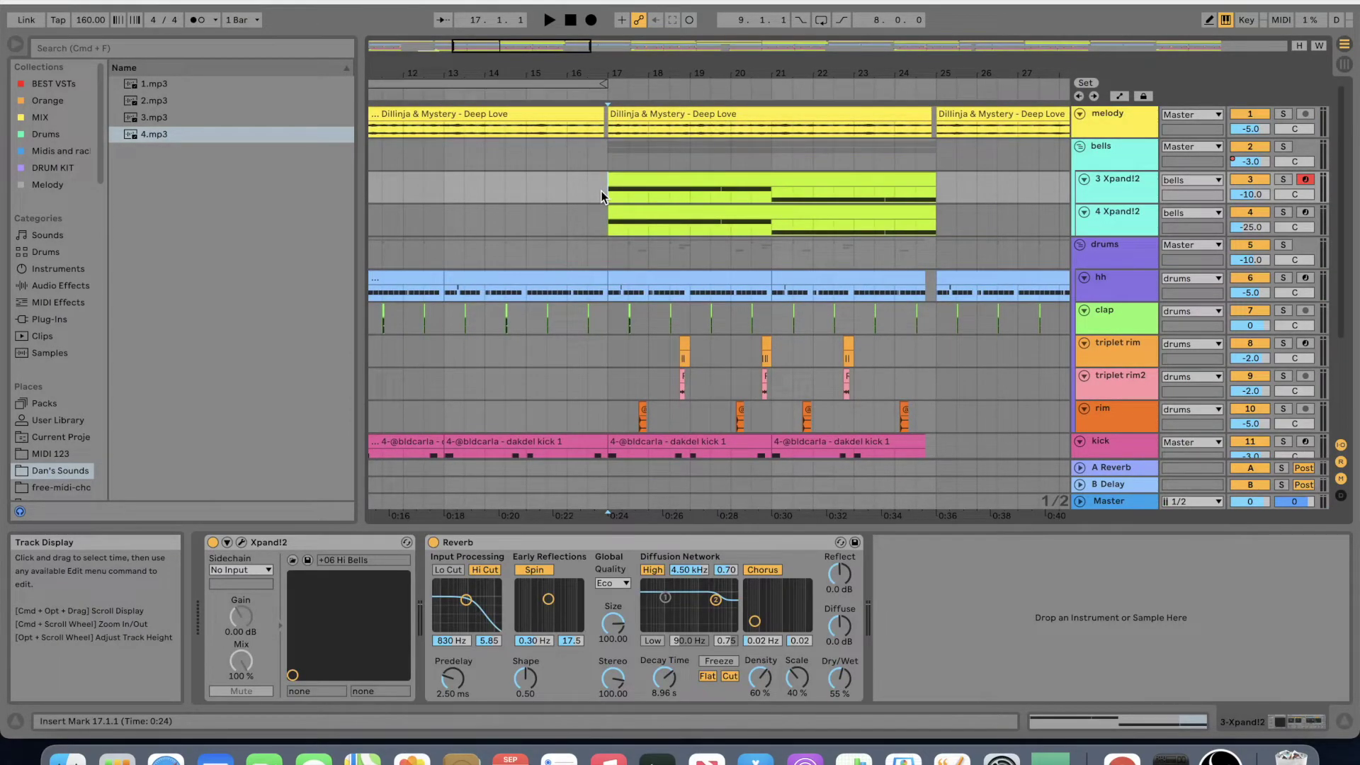
key("space")
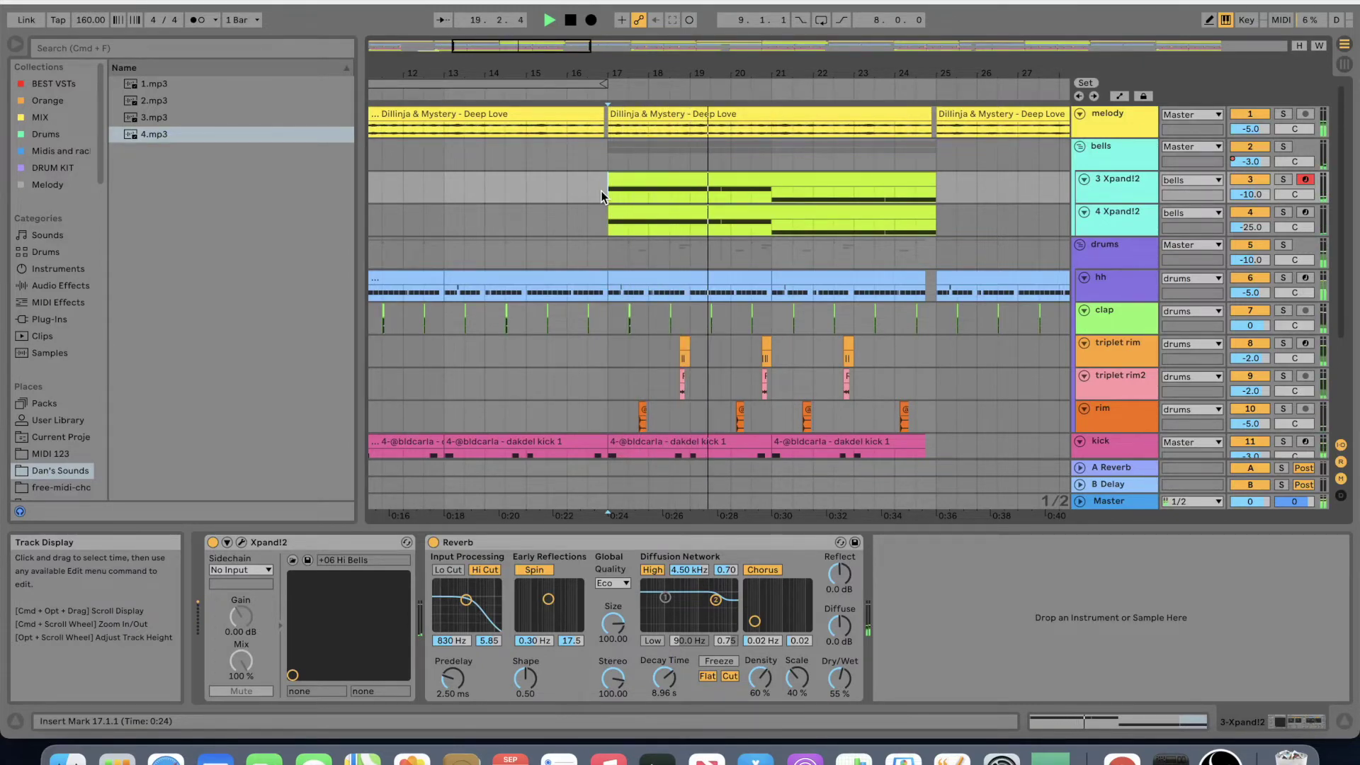
- Follow the playback past bar 25 into the section without bells, kick and bass, then stop
scroll(600, 197, "right", 5)
scroll(601, 196, "down", 1)
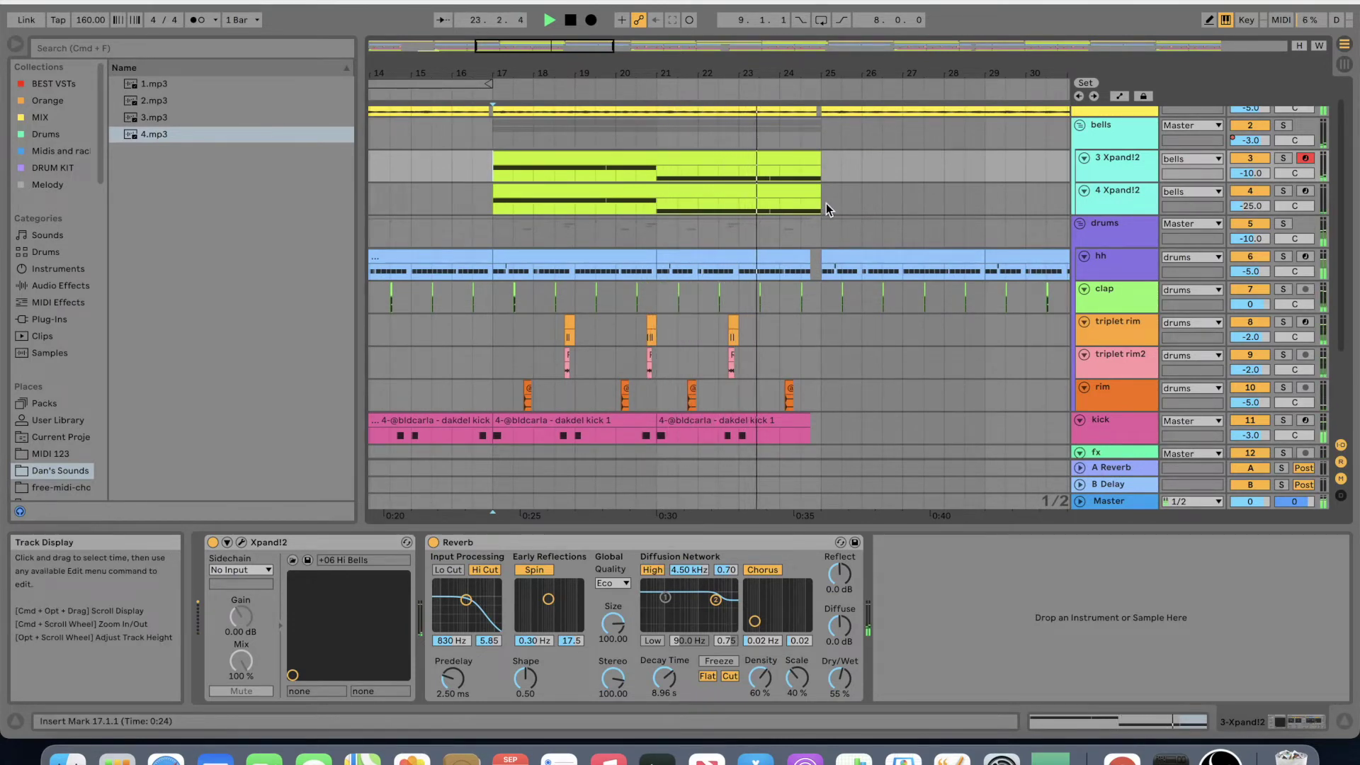
scroll(825, 203, "right", 2)
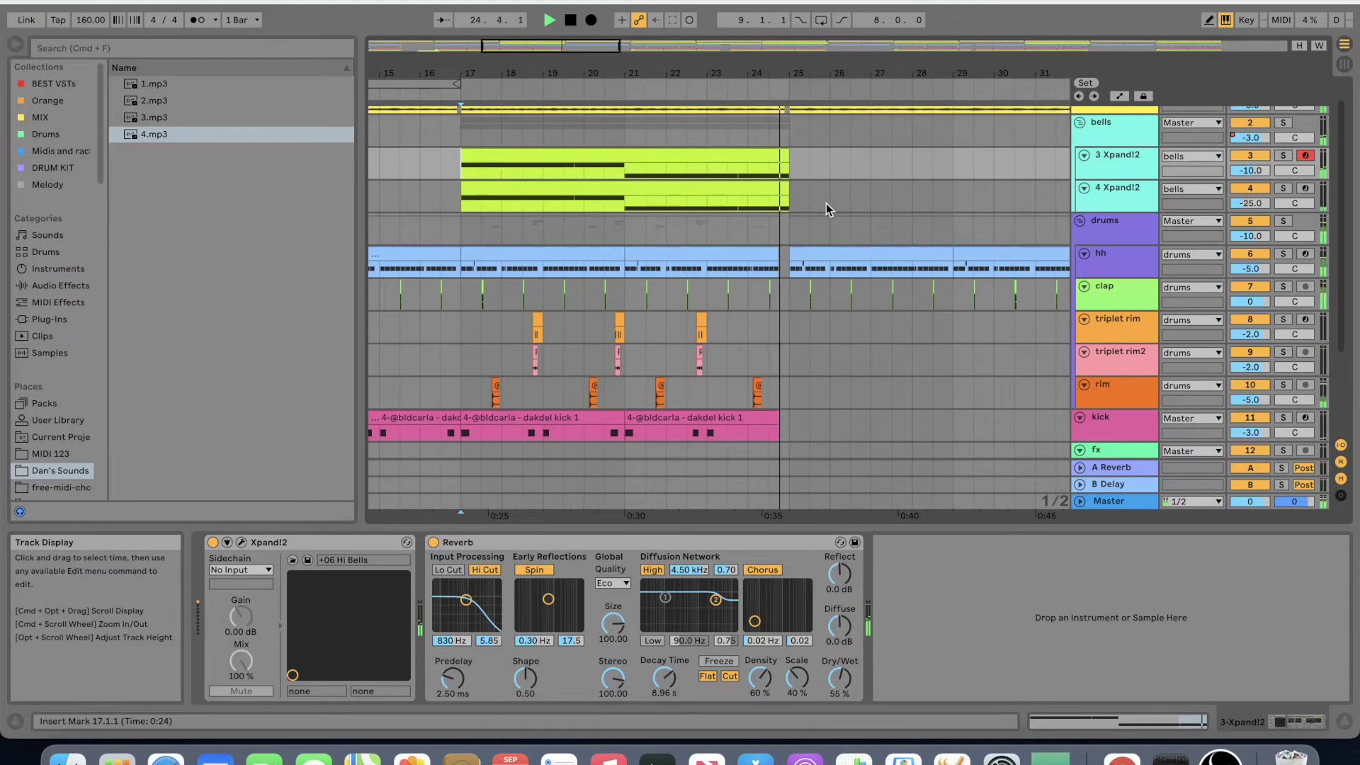
scroll(780, 218, "right", 4)
scroll(780, 219, "up", 1)
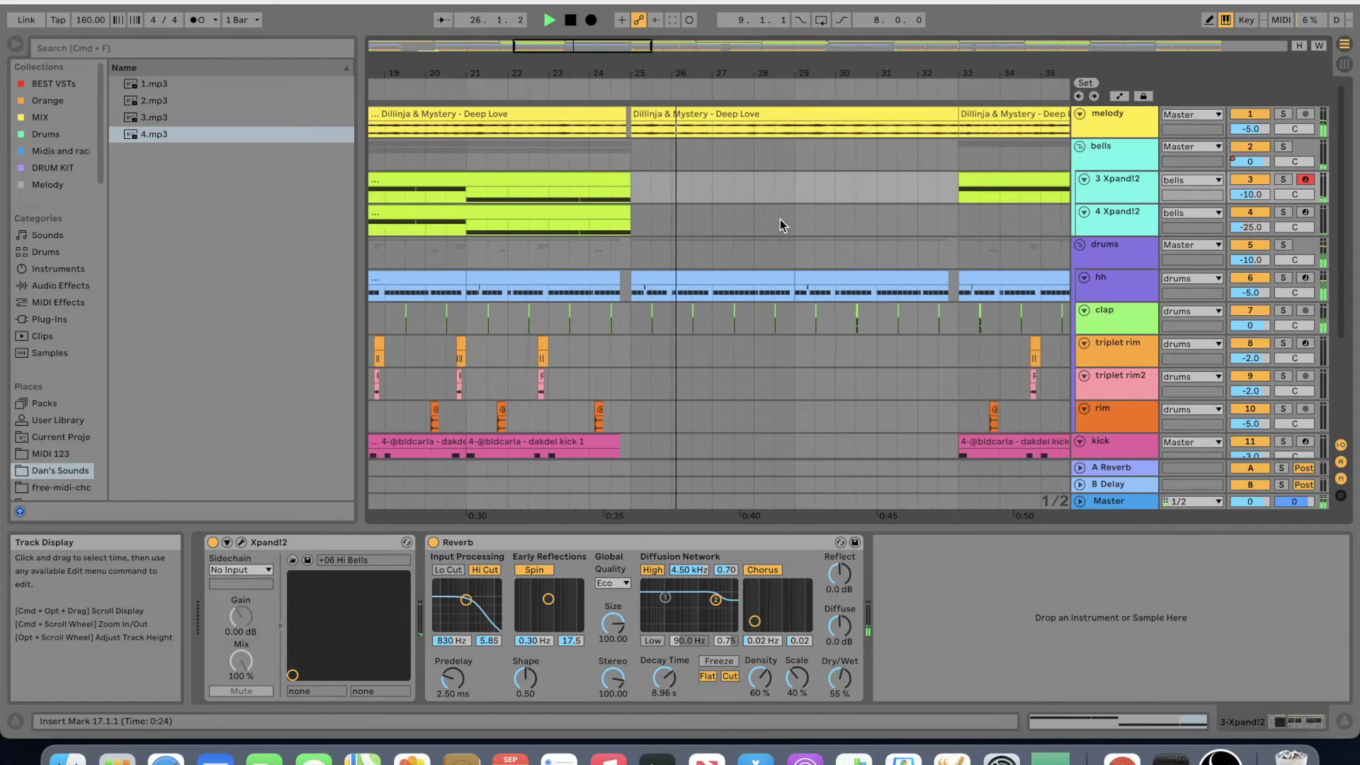
scroll(780, 220, "left", 1)
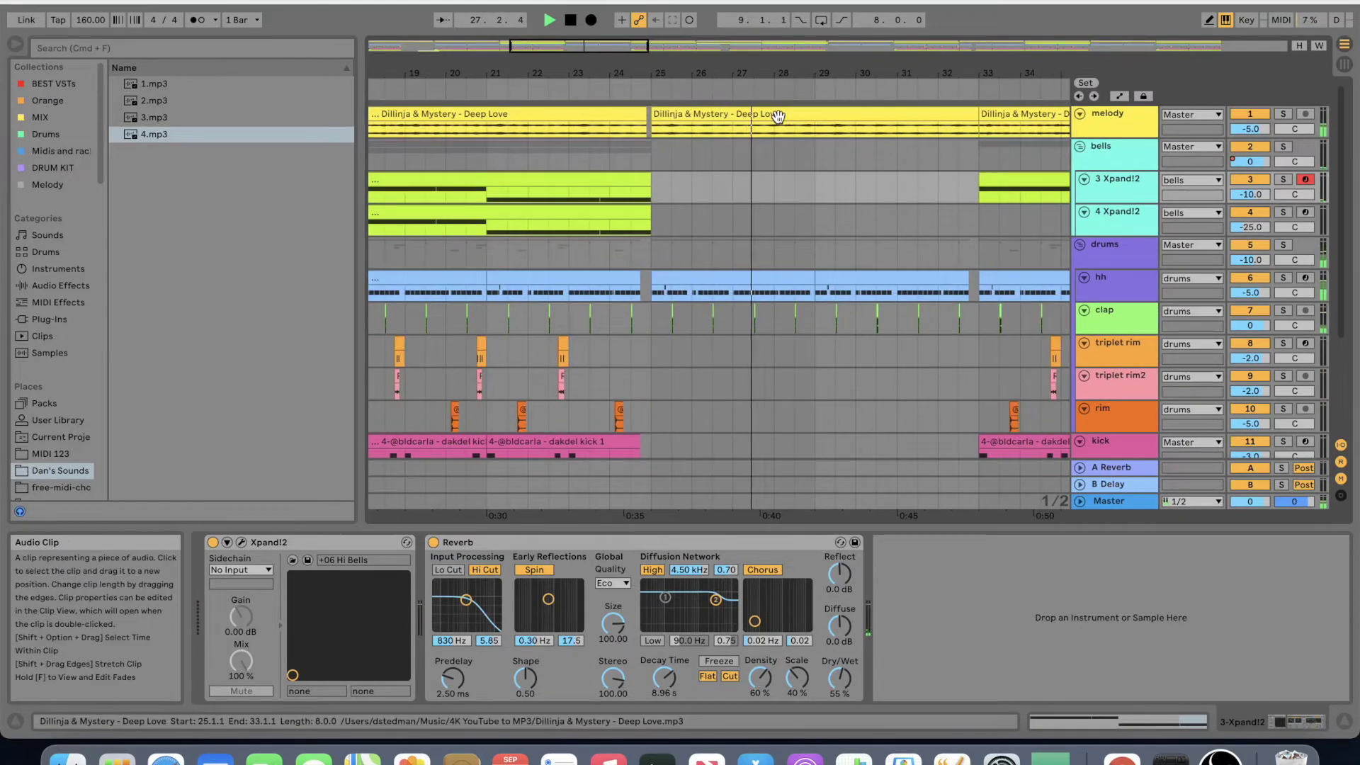
key("space")
- View the sample settings of the melody clip at bar 25, then return to the track's device chain
left_click(716, 166)
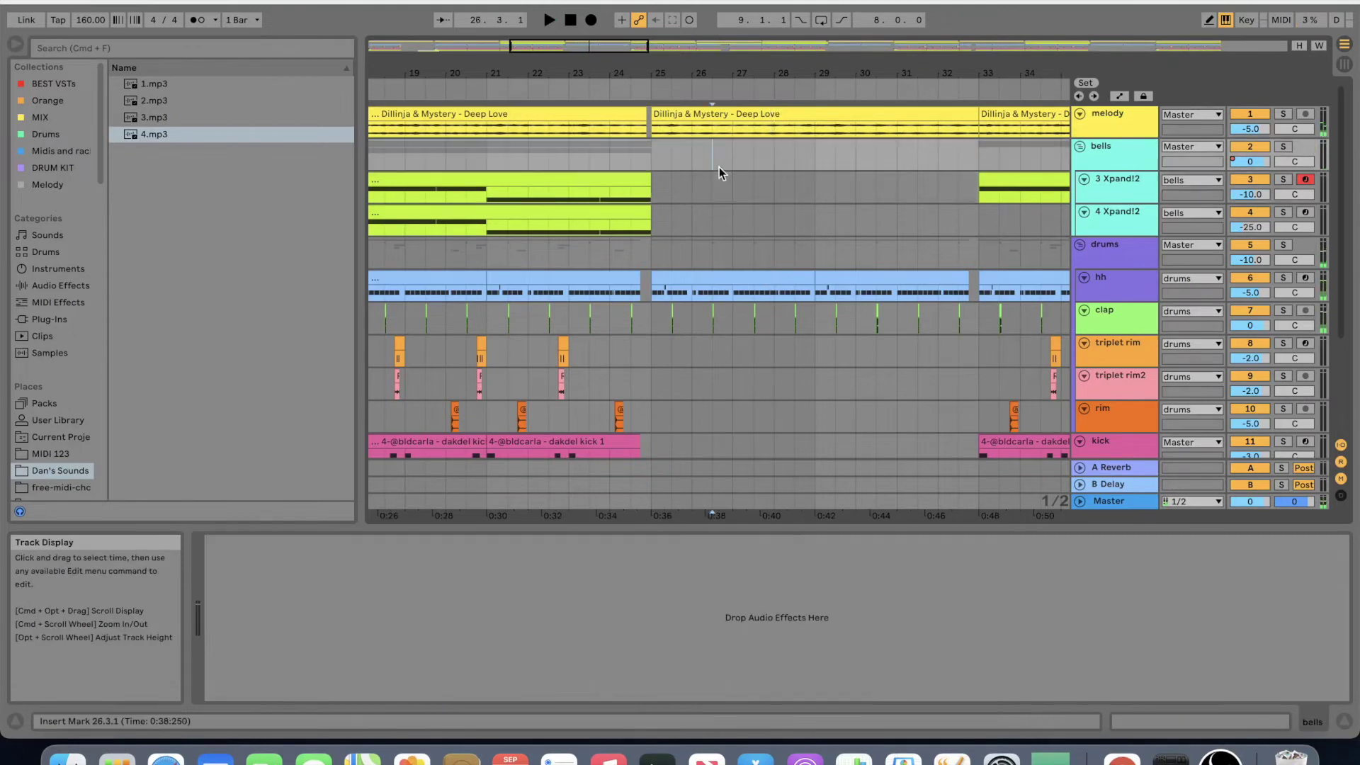
double_click(711, 118)
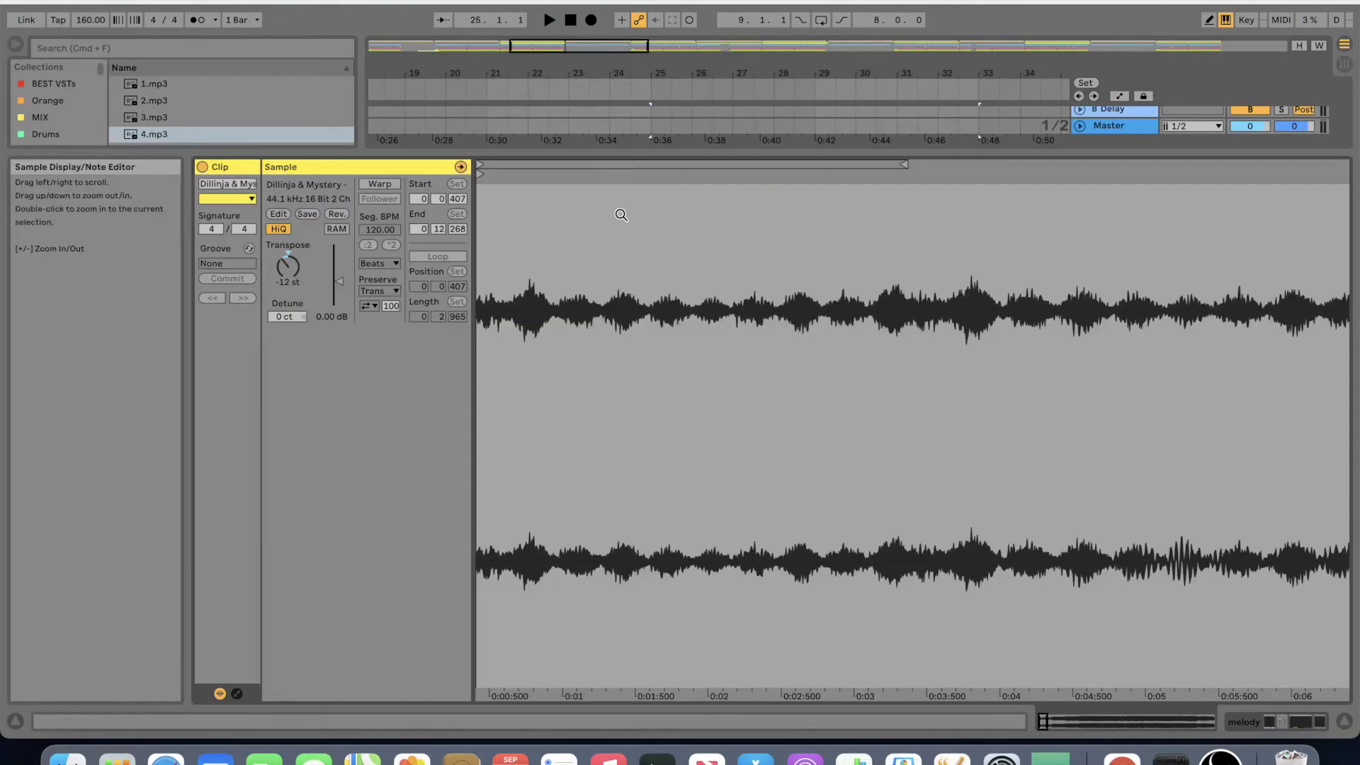
key("shift+Tab")
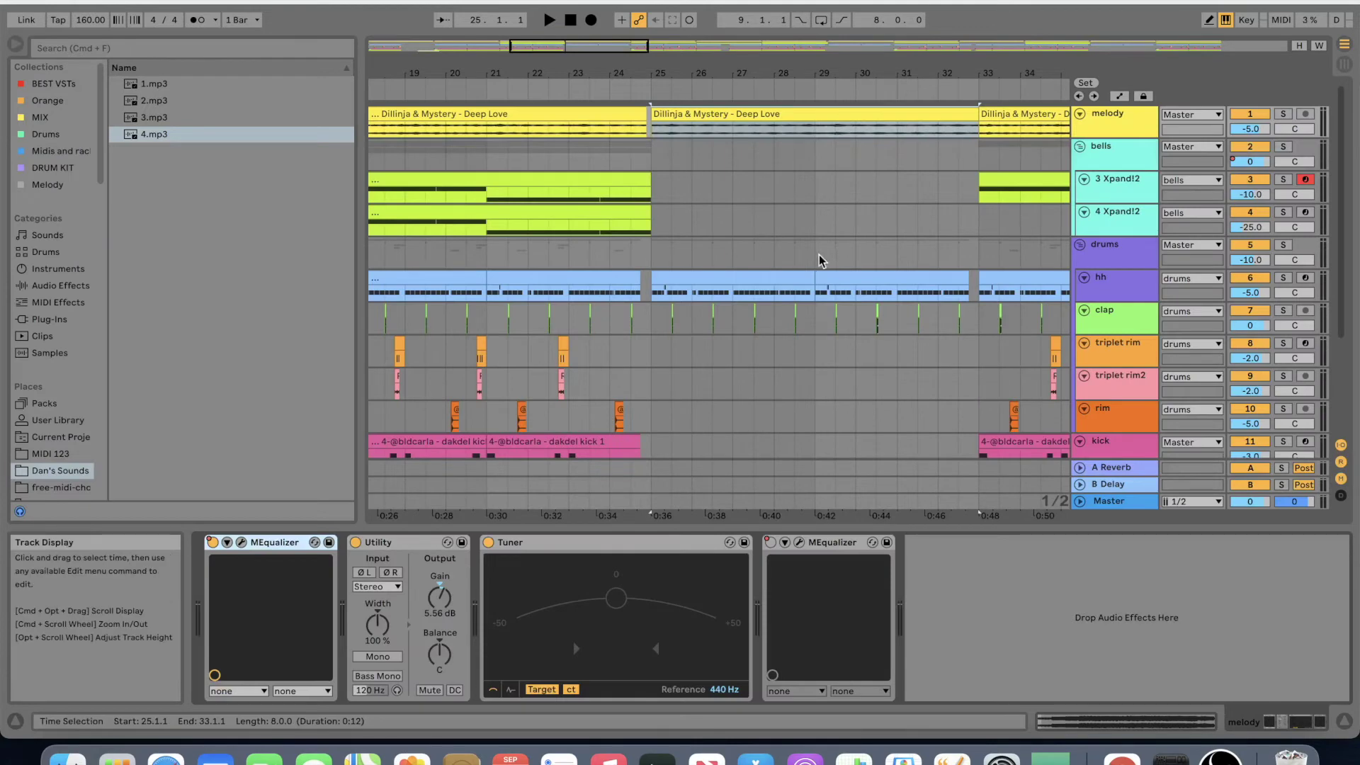
- Select the one-beat hh gap before bar 25 and examine where the kick and bass clips end beside it
left_click(655, 155)
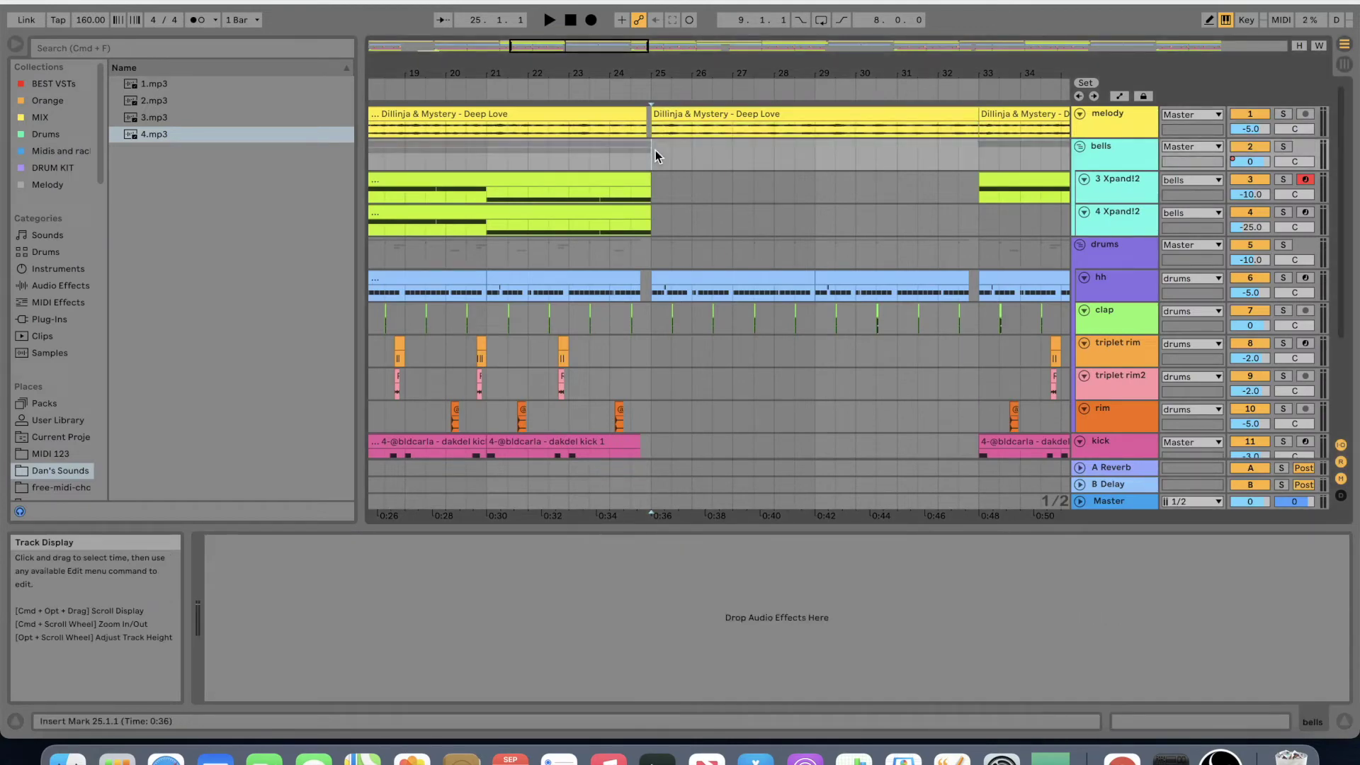
left_click_drag(642, 283, 656, 286)
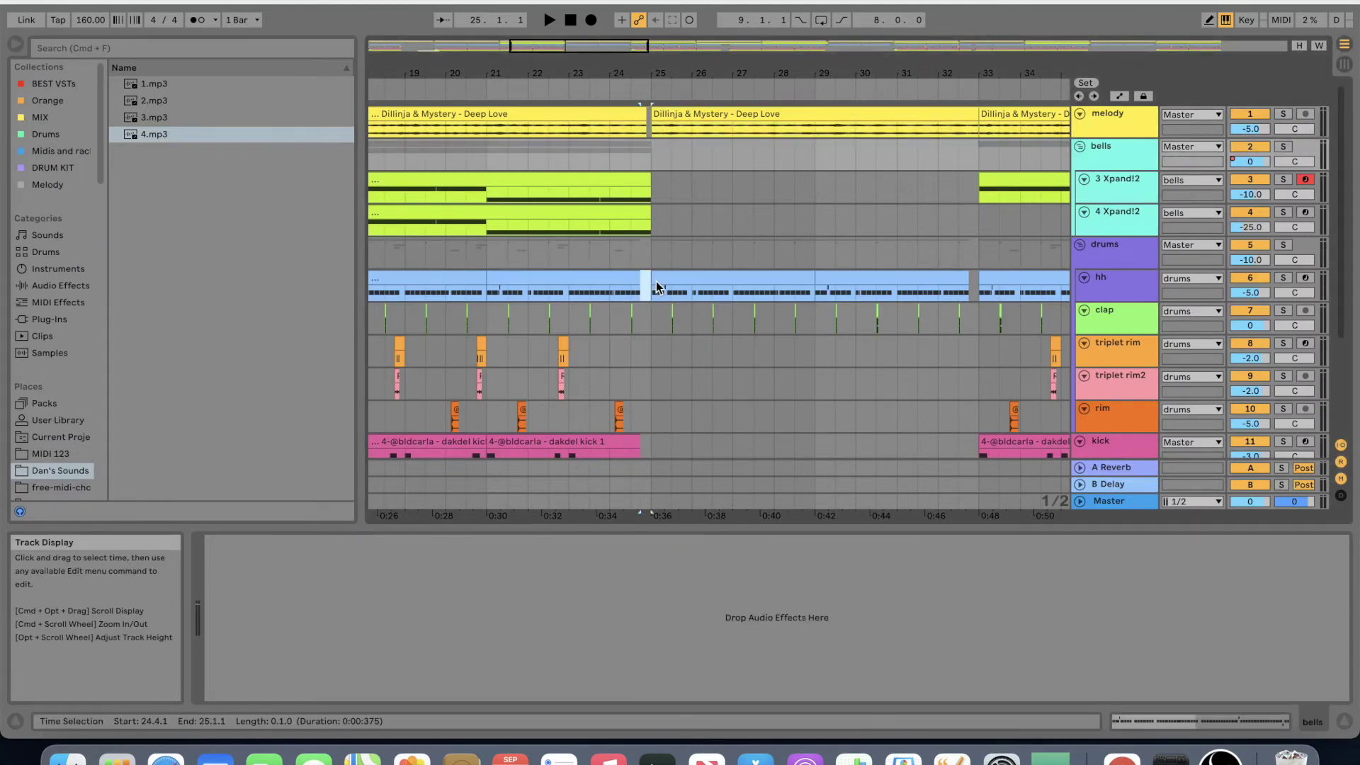
left_click(656, 286)
scroll(657, 297, "down", 5)
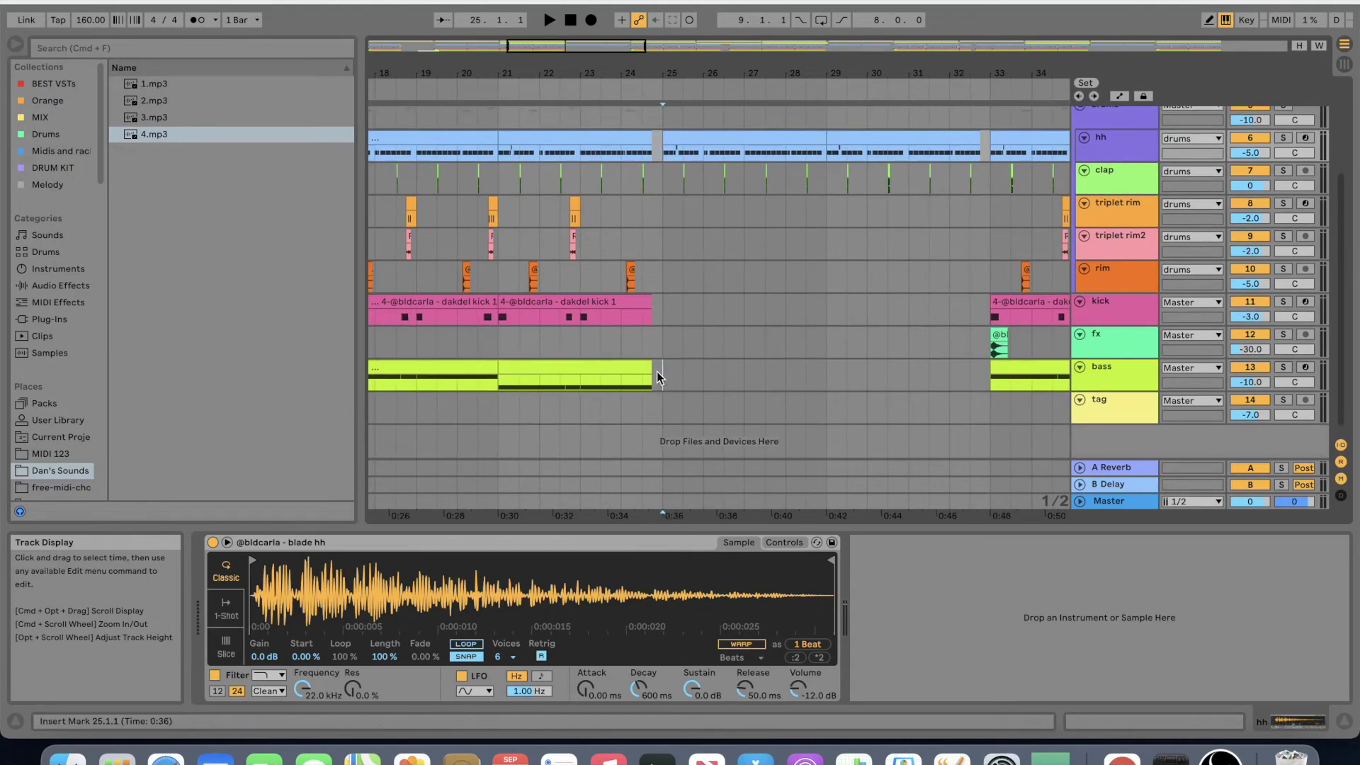
left_click_drag(658, 377, 653, 163)
- Place the insert marker at bar 33 on the 4 Xpand!2 track and examine the section that starts there
scroll(654, 139, "right", 5)
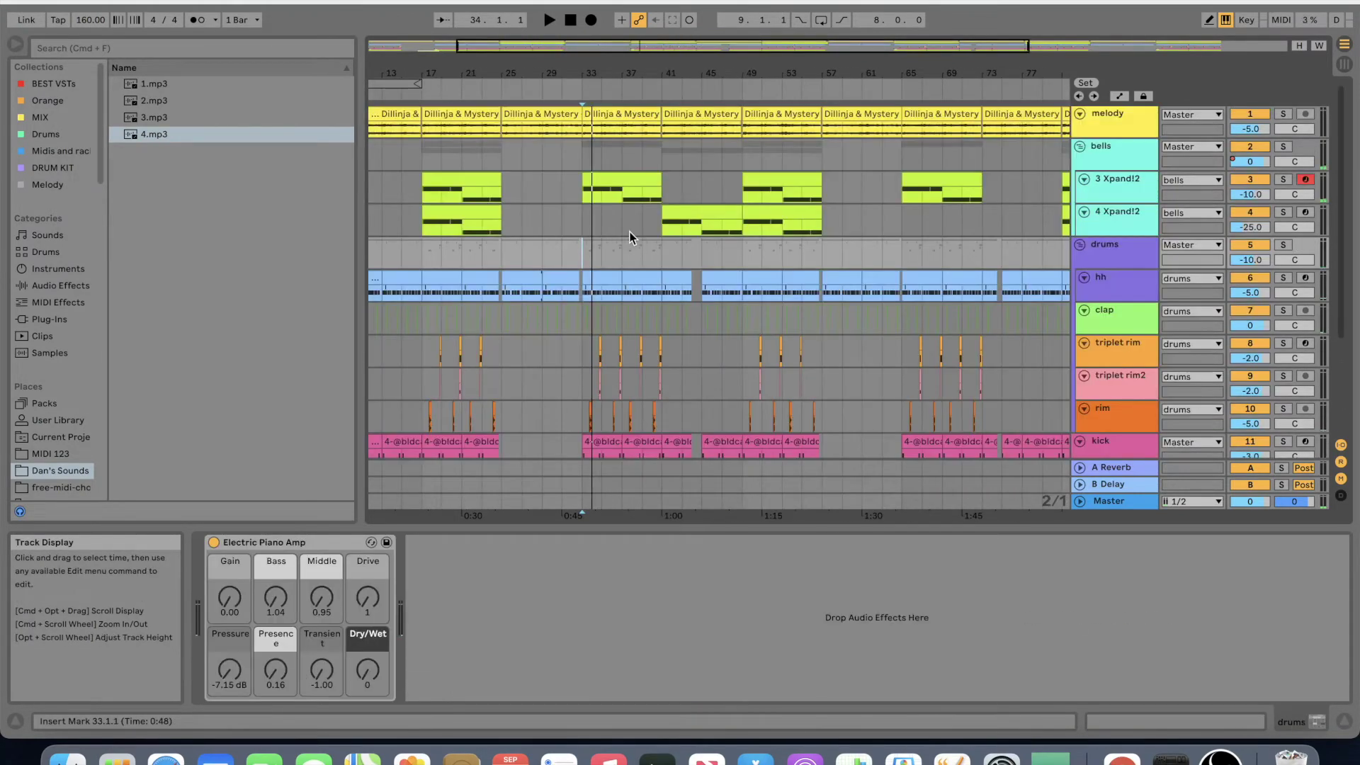
left_click(586, 224)
key("plus")
key("plus")
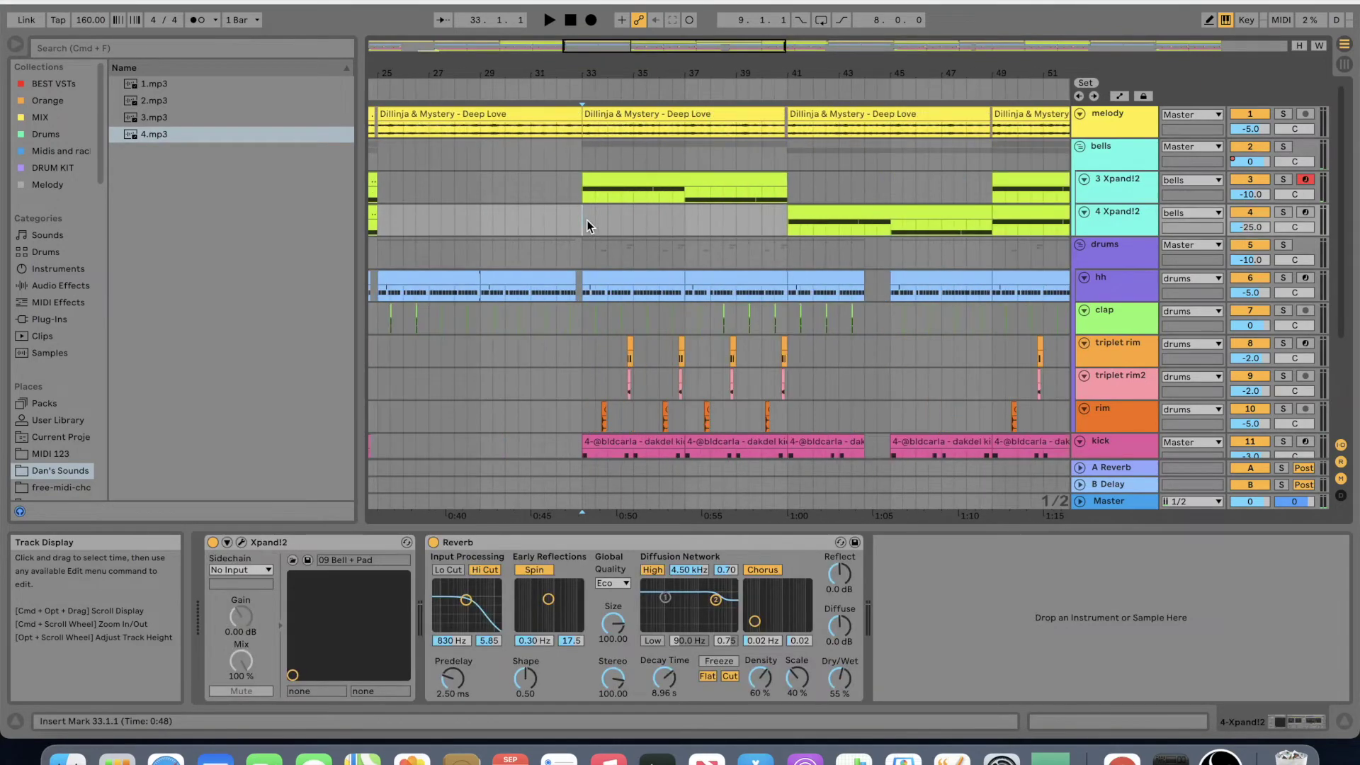
scroll(677, 248, "left", 3)
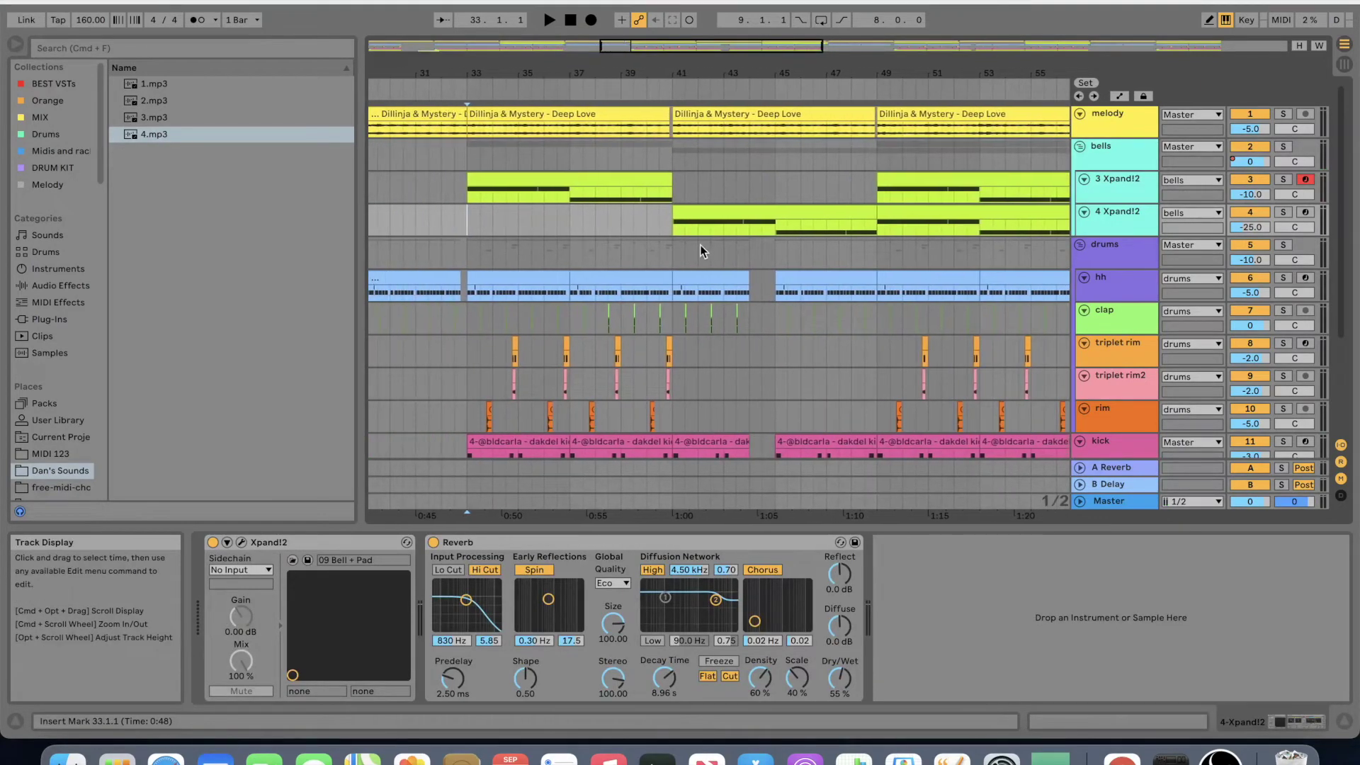
- Select the one-bar gap at bar 44 from the bass track up to hh and examine the clips around it
left_click(776, 262)
scroll(764, 259, "down", 3)
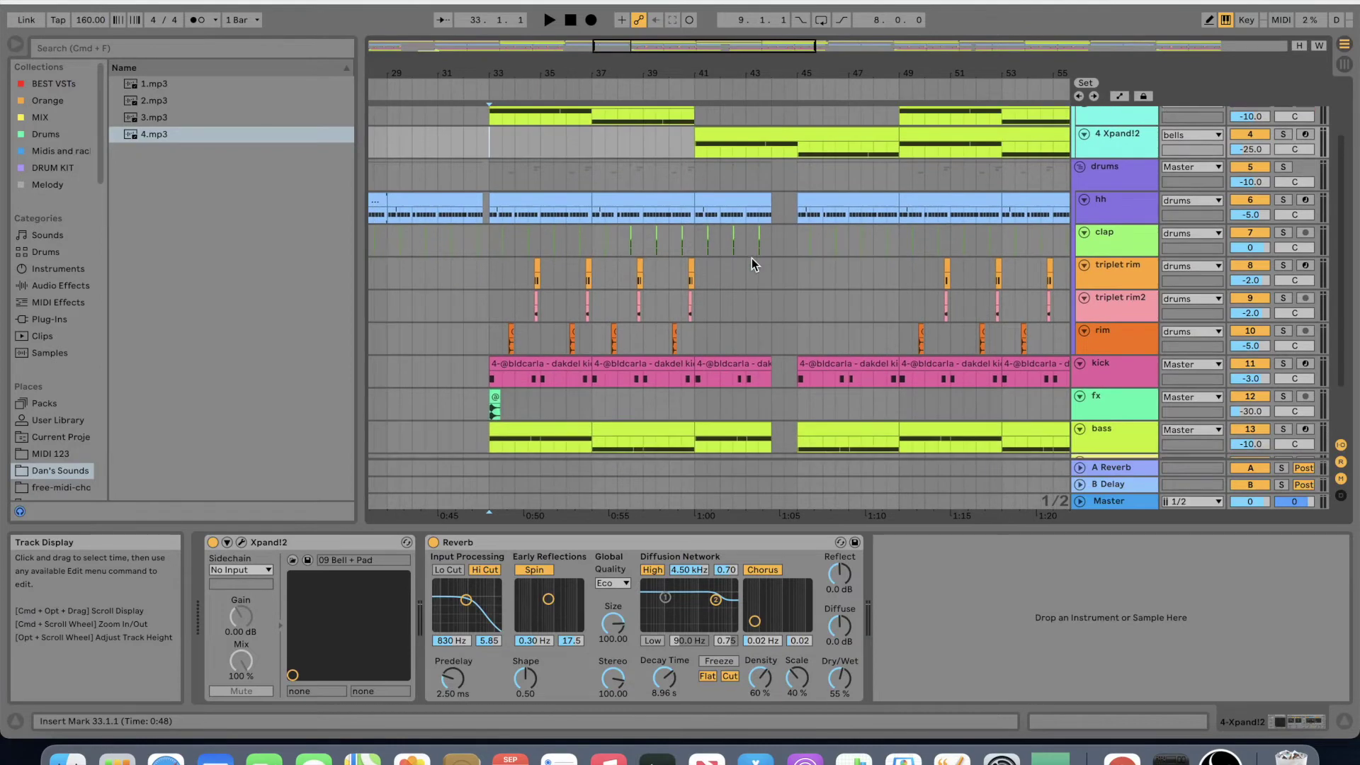
left_click_drag(795, 453, 772, 198)
scroll(772, 197, "right", 5)
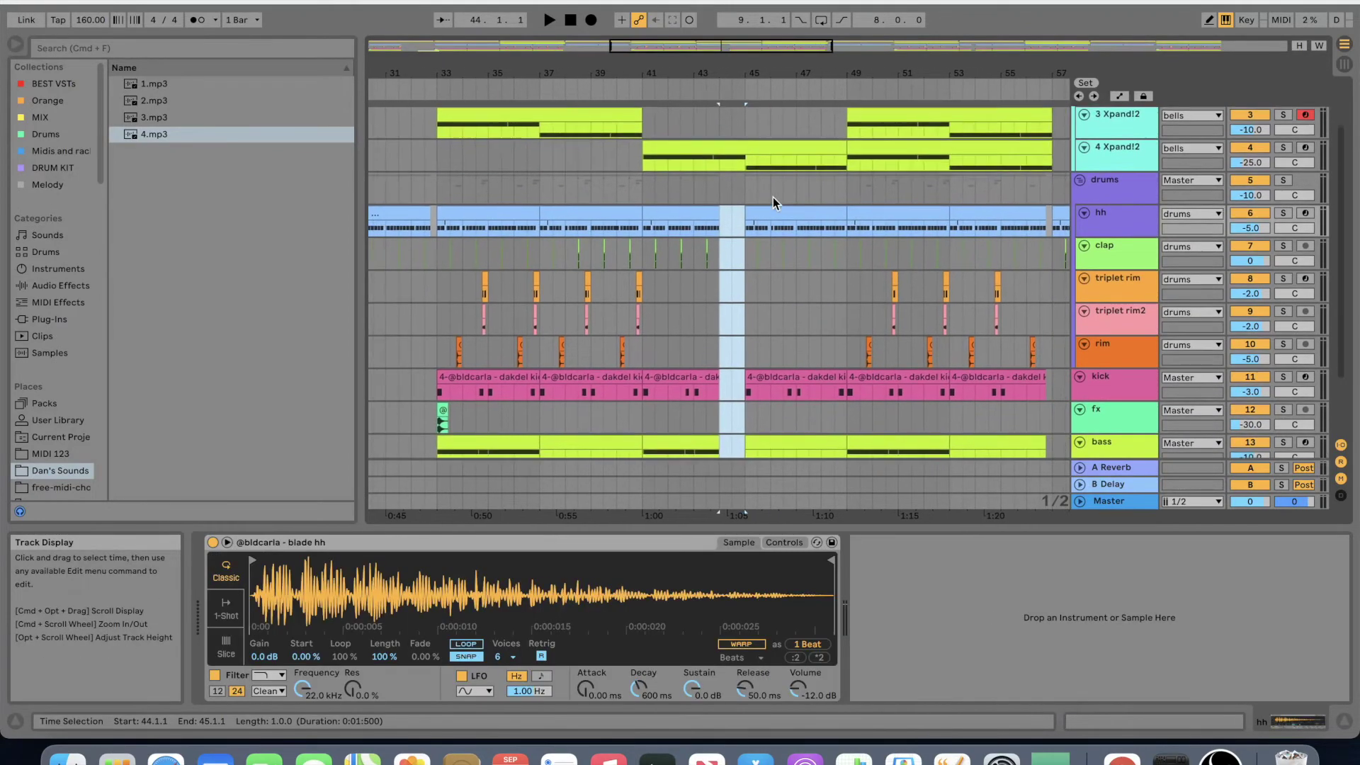
scroll(732, 194, "down", 2)
scroll(818, 193, "right", 1)
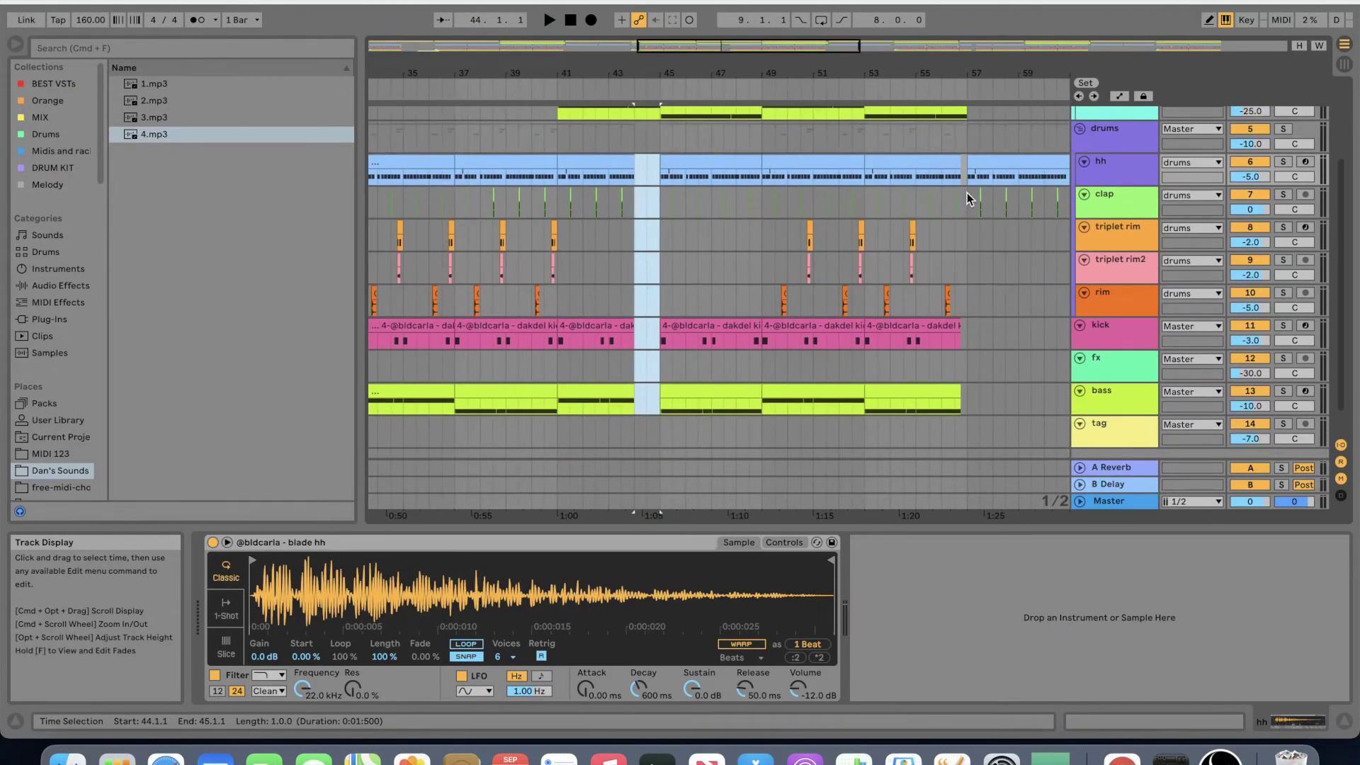
scroll(603, 243, "up", 5)
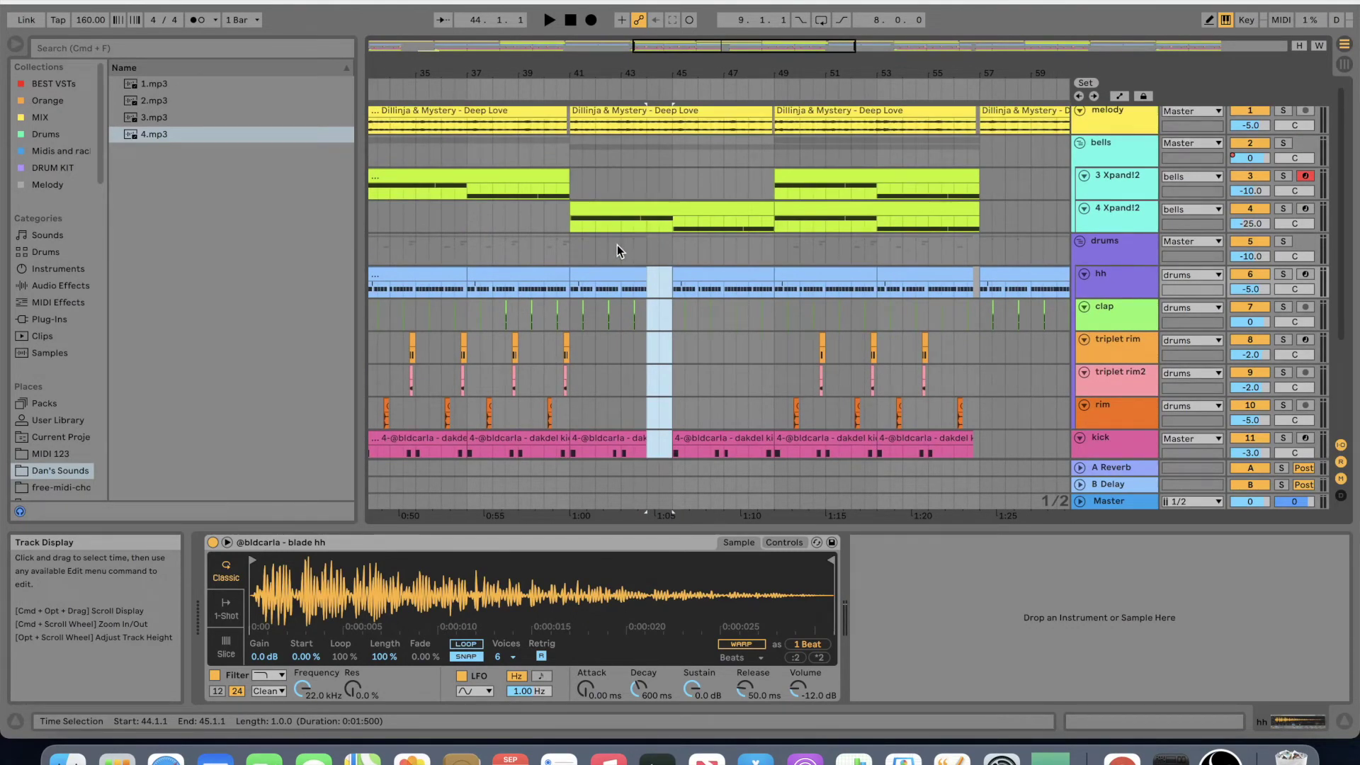
- Play the full mix from bar 43 through the bar 44 gap and follow it into the next section
key("Delete")
left_click(618, 245)
key("space")
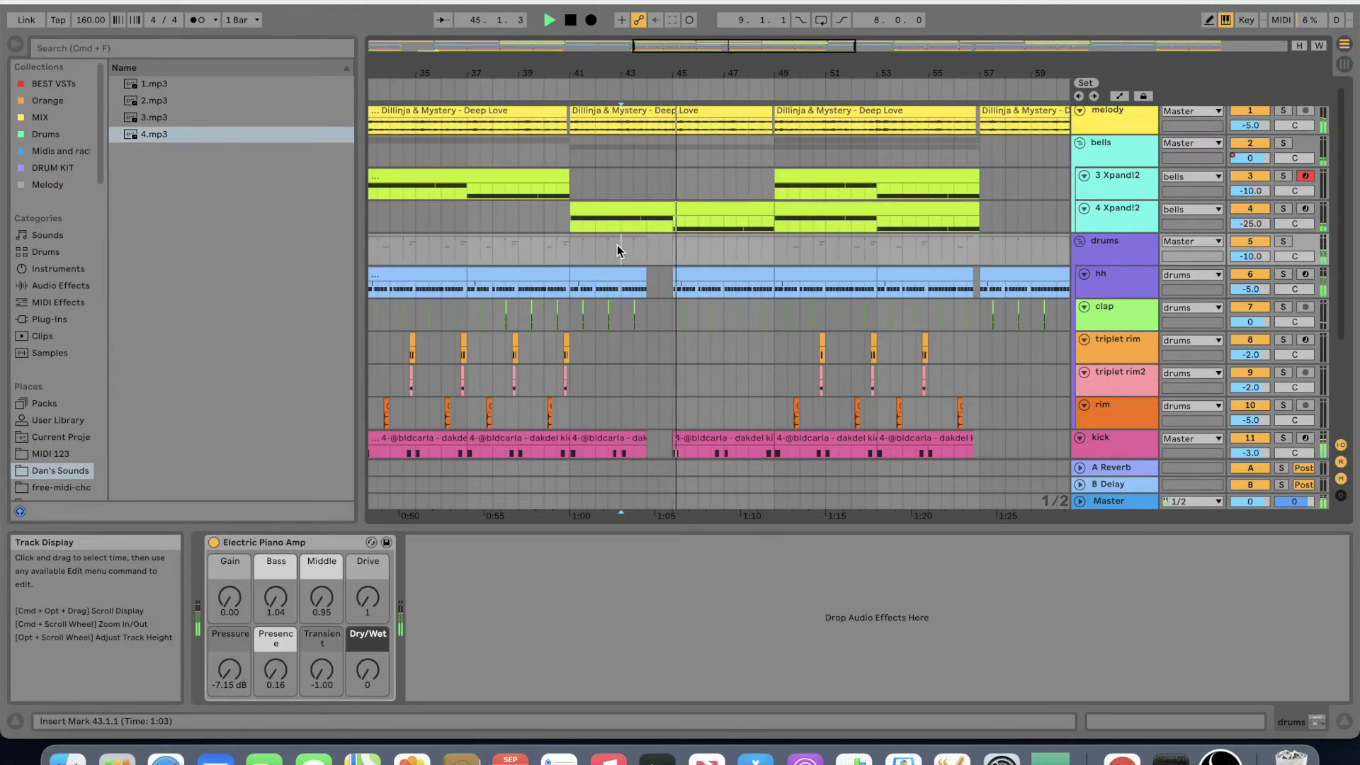
scroll(723, 267, "down", 2)
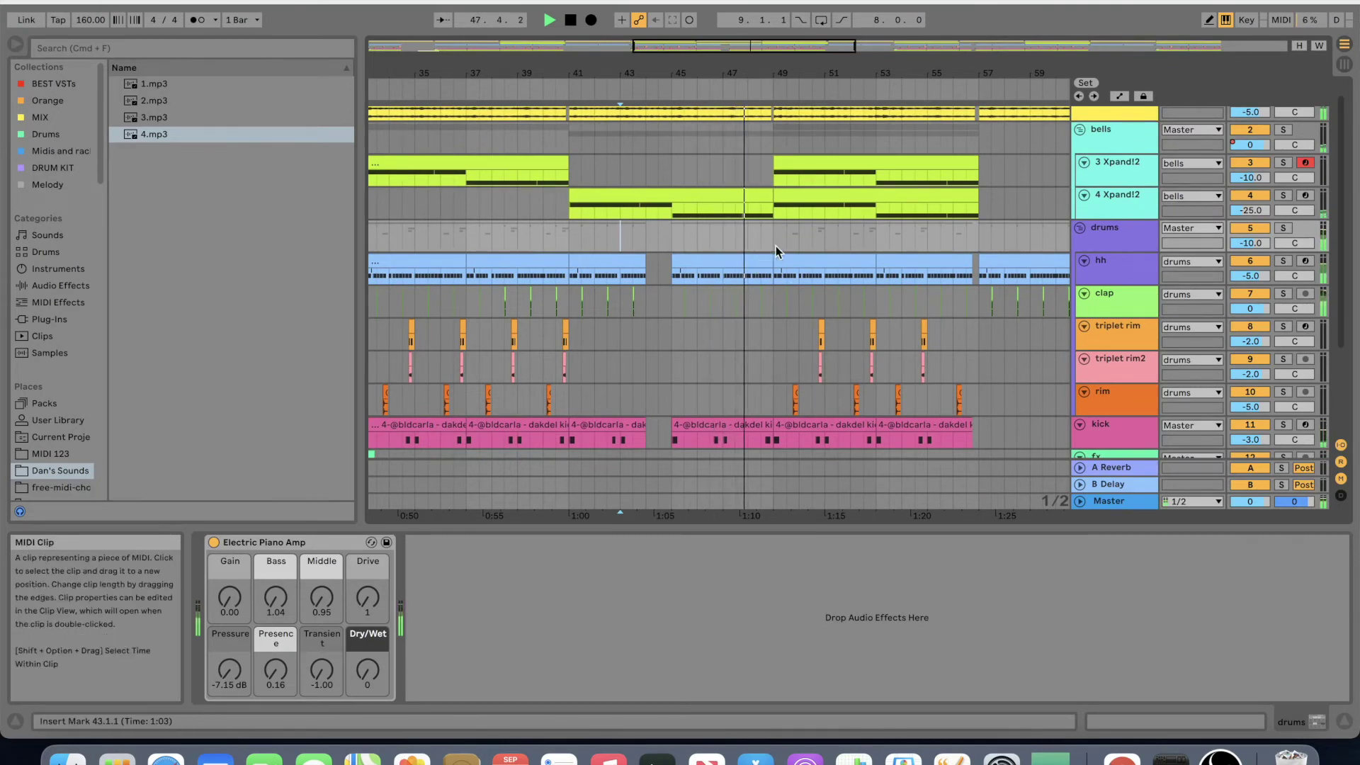
scroll(784, 240, "right", 5)
- Review the whole arrangement and its opening bars, and place the insert marker at bar 17 on triplet rim2
key("w")
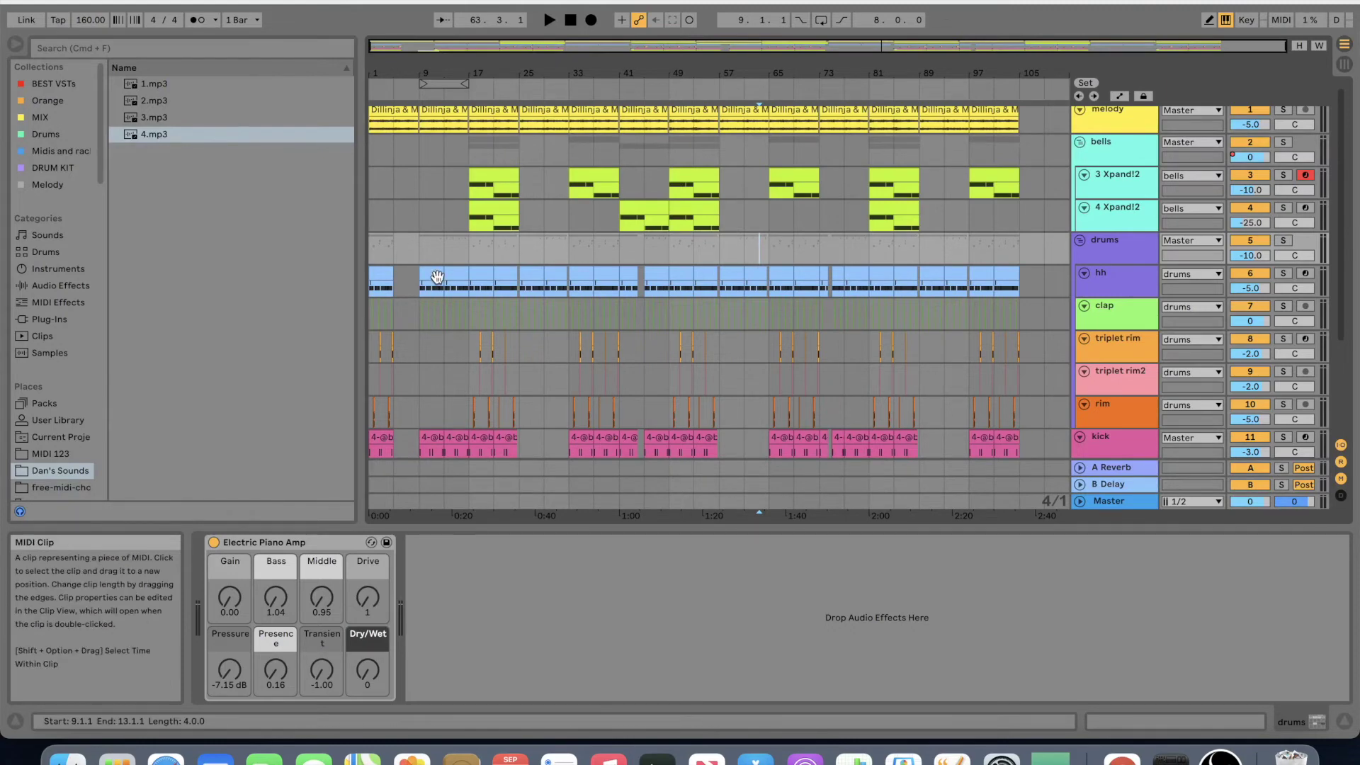
scroll(436, 276, "up", 6)
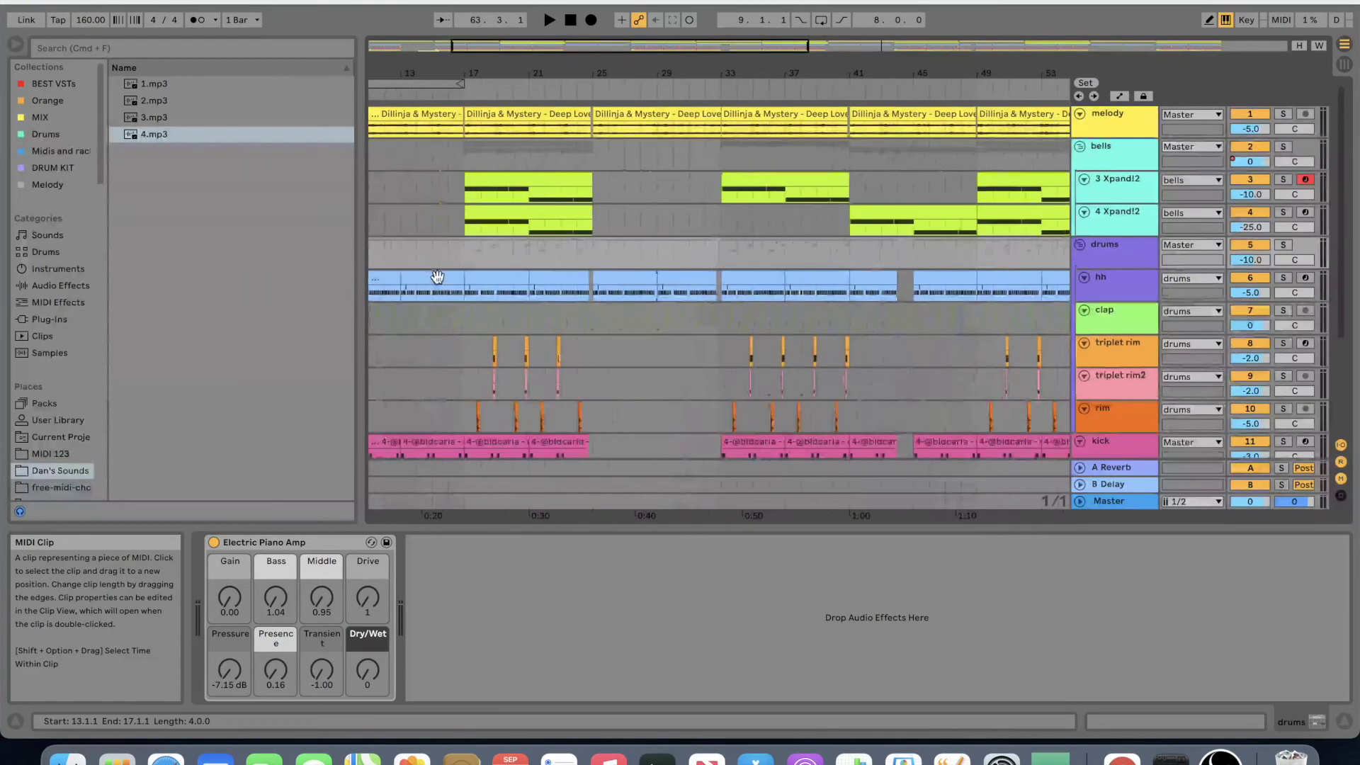
scroll(437, 278, "down", 1)
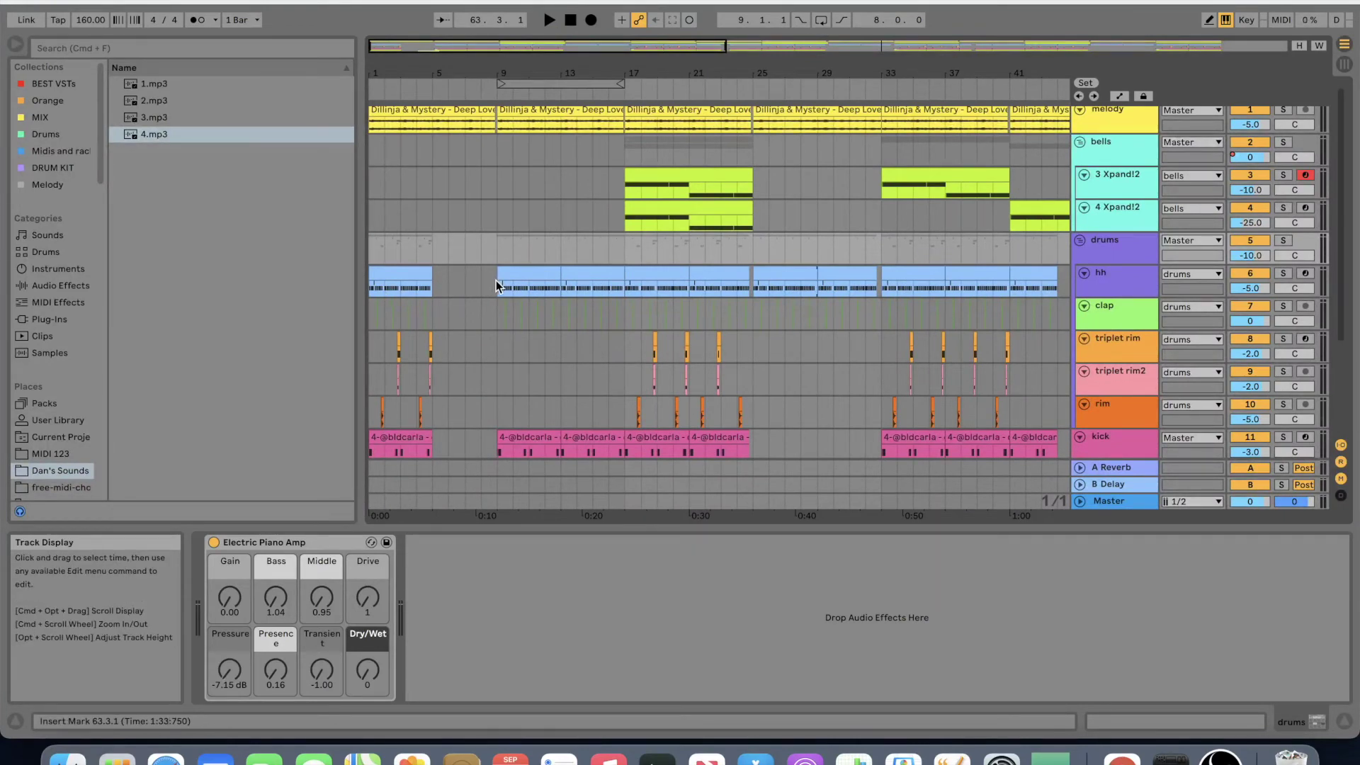
left_click(627, 370)
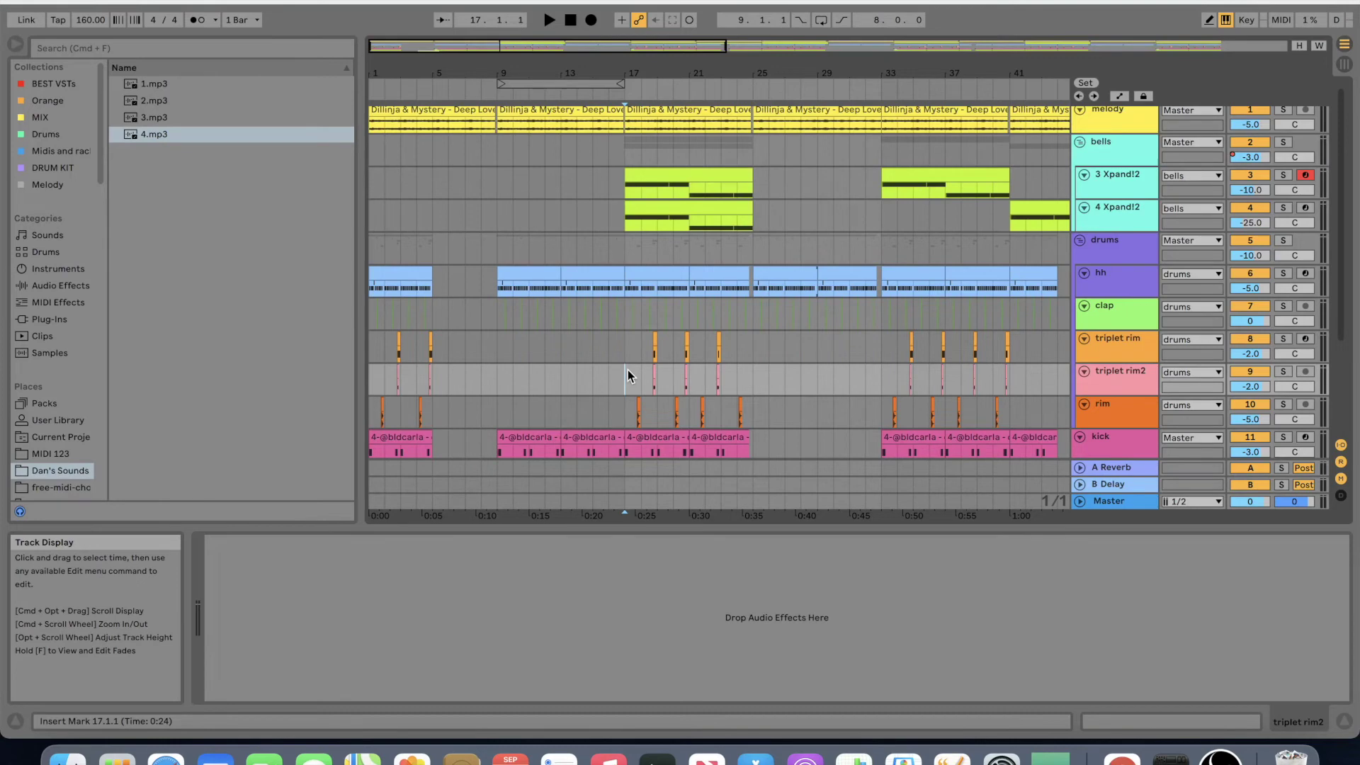
- Examine the clips from the intro to bar 33 and mark bar 33, where the kick, fx and bass clips start
scroll(628, 370, "up", 3)
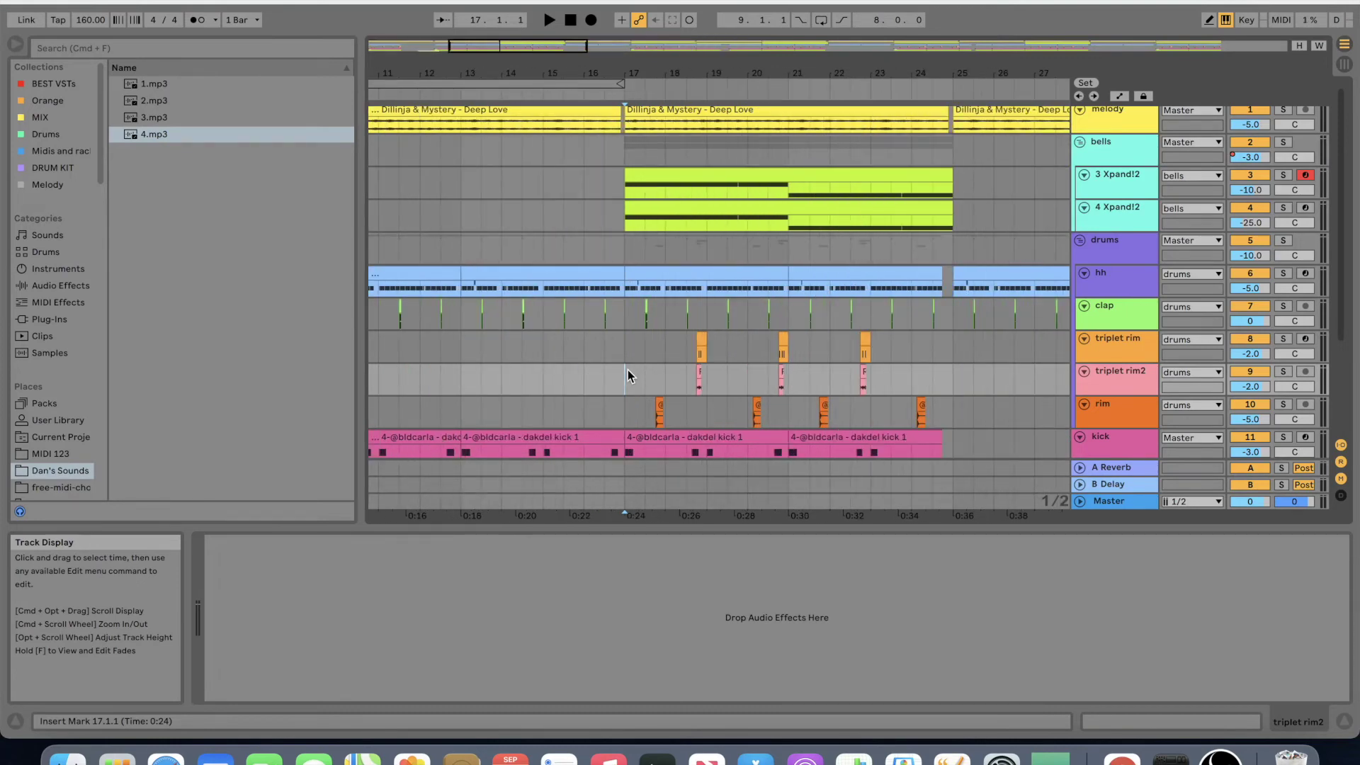
scroll(627, 376, "right", 10)
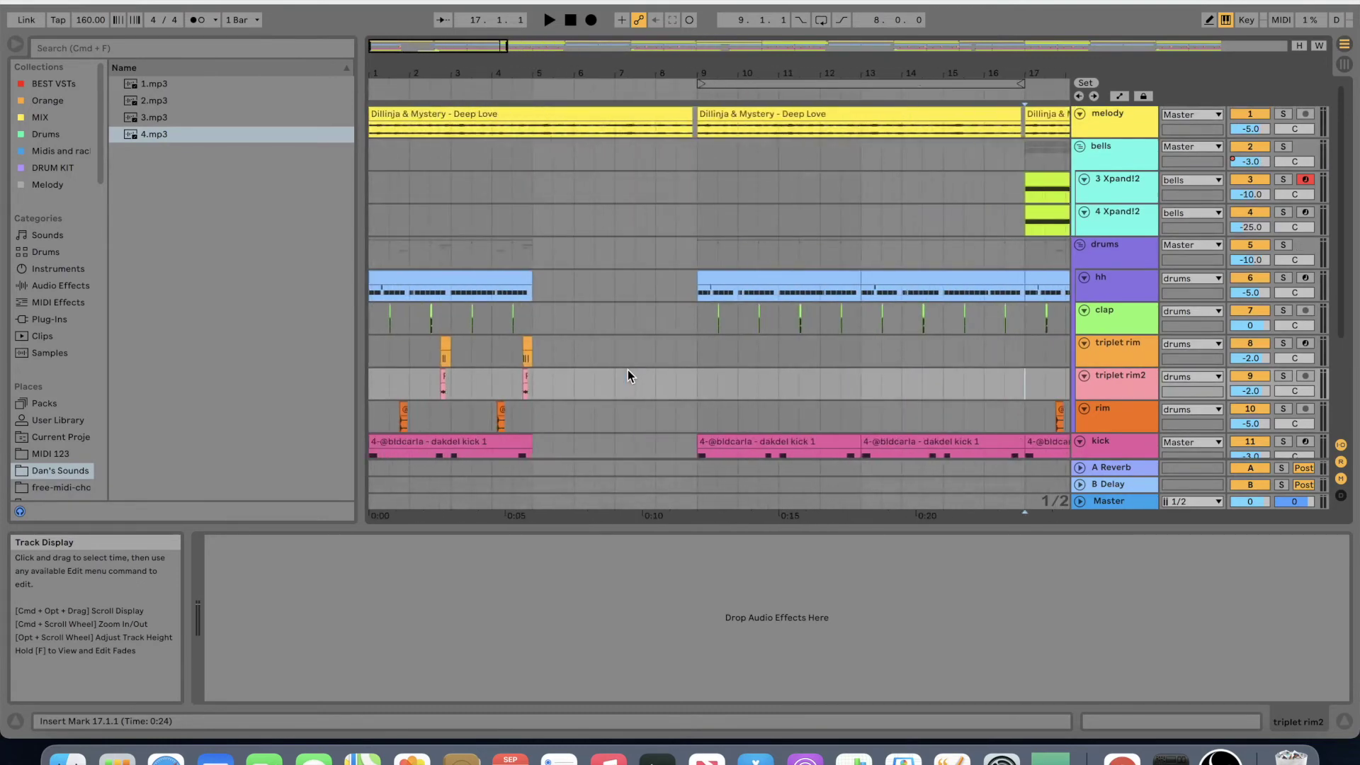
scroll(737, 345, "down", 1)
scroll(736, 346, "right", 15)
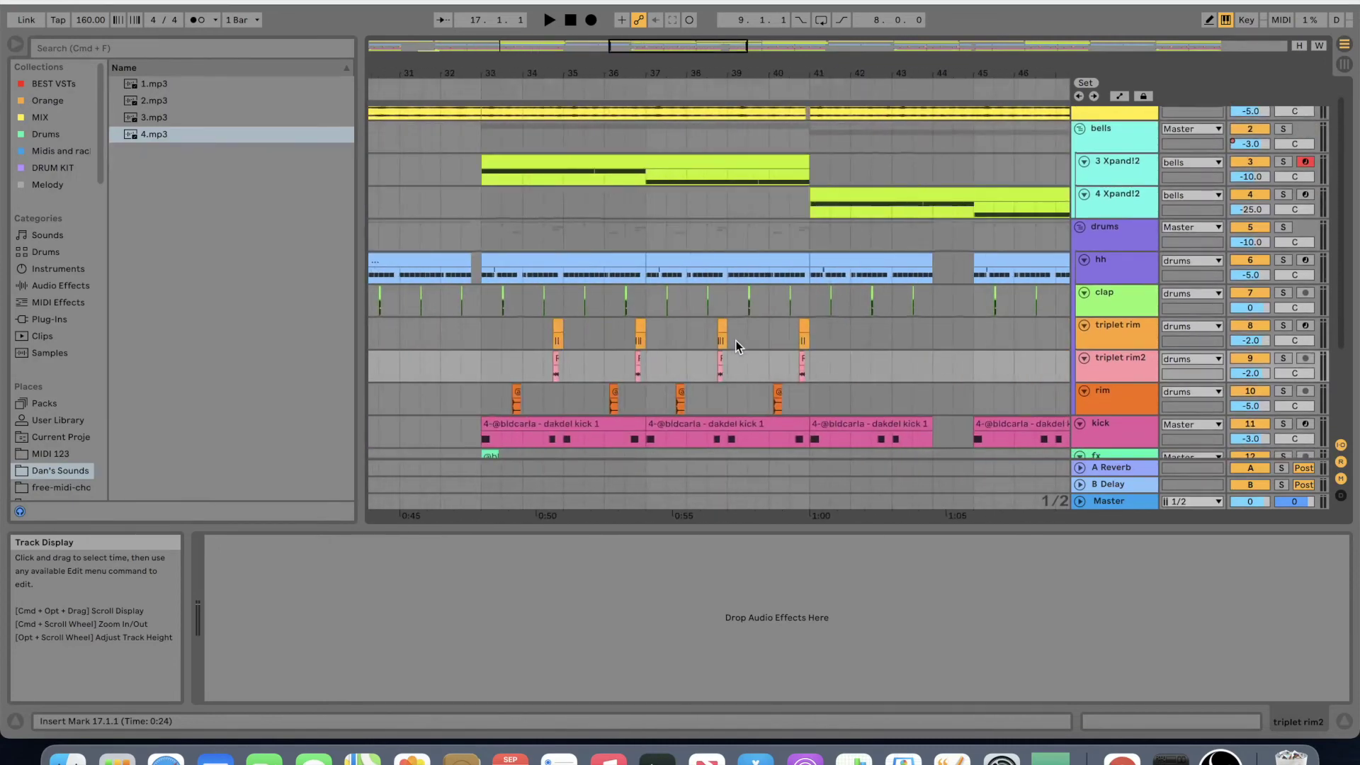
scroll(737, 346, "down", 2)
left_click(551, 304)
scroll(551, 303, "down", 4)
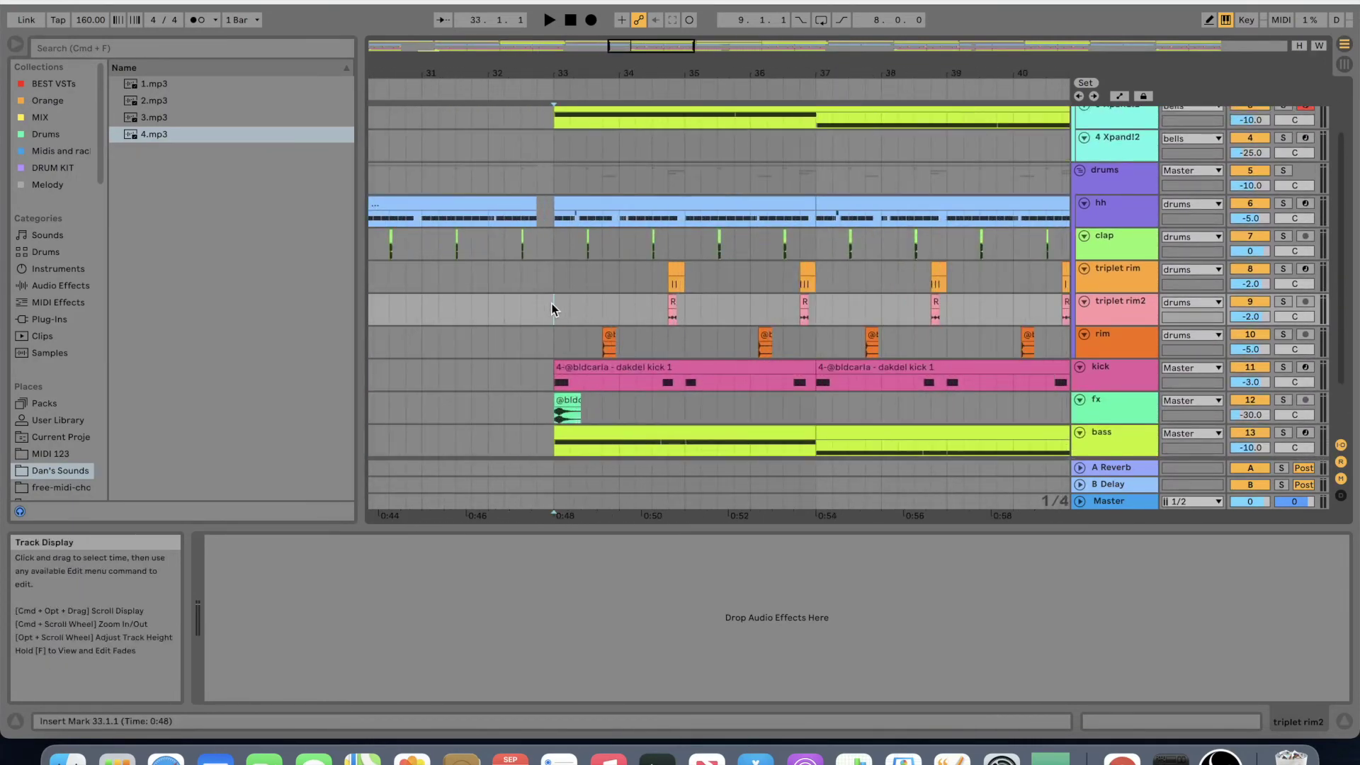
scroll(551, 303, "up", 3)
scroll(551, 303, "left", 1)
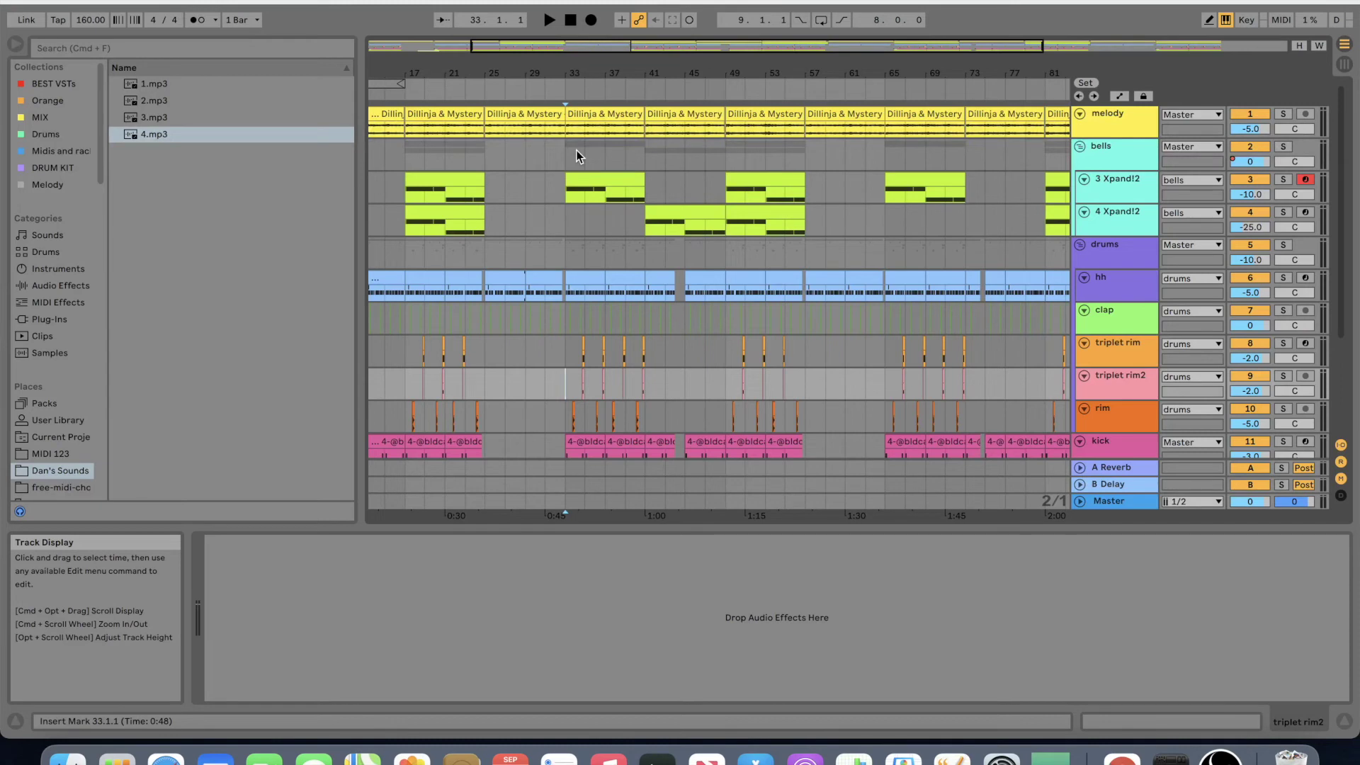
- Point out the bell clips starting at bars 33, 41 and 49 on both Xpand!2 tracks, ending with the marker at bar 57
left_click(564, 189)
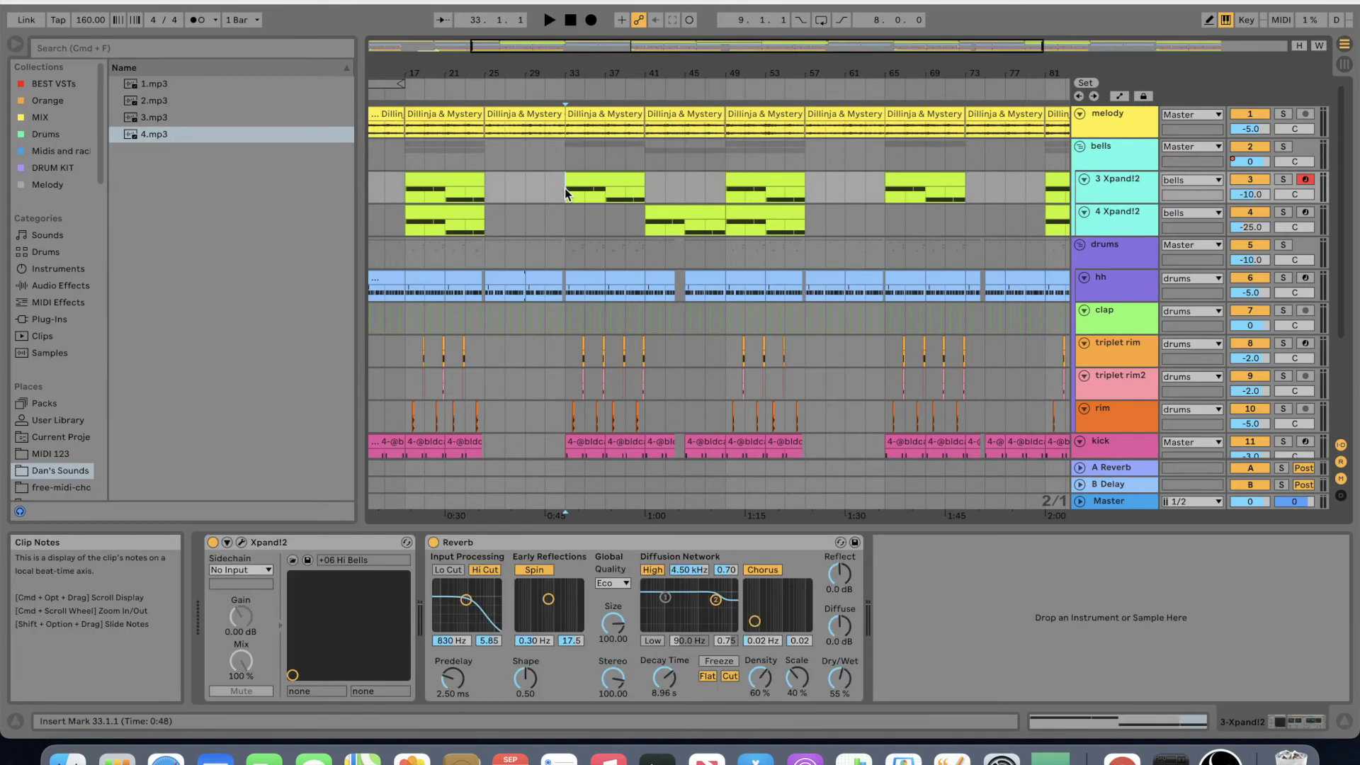
left_click_drag(646, 228, 665, 230)
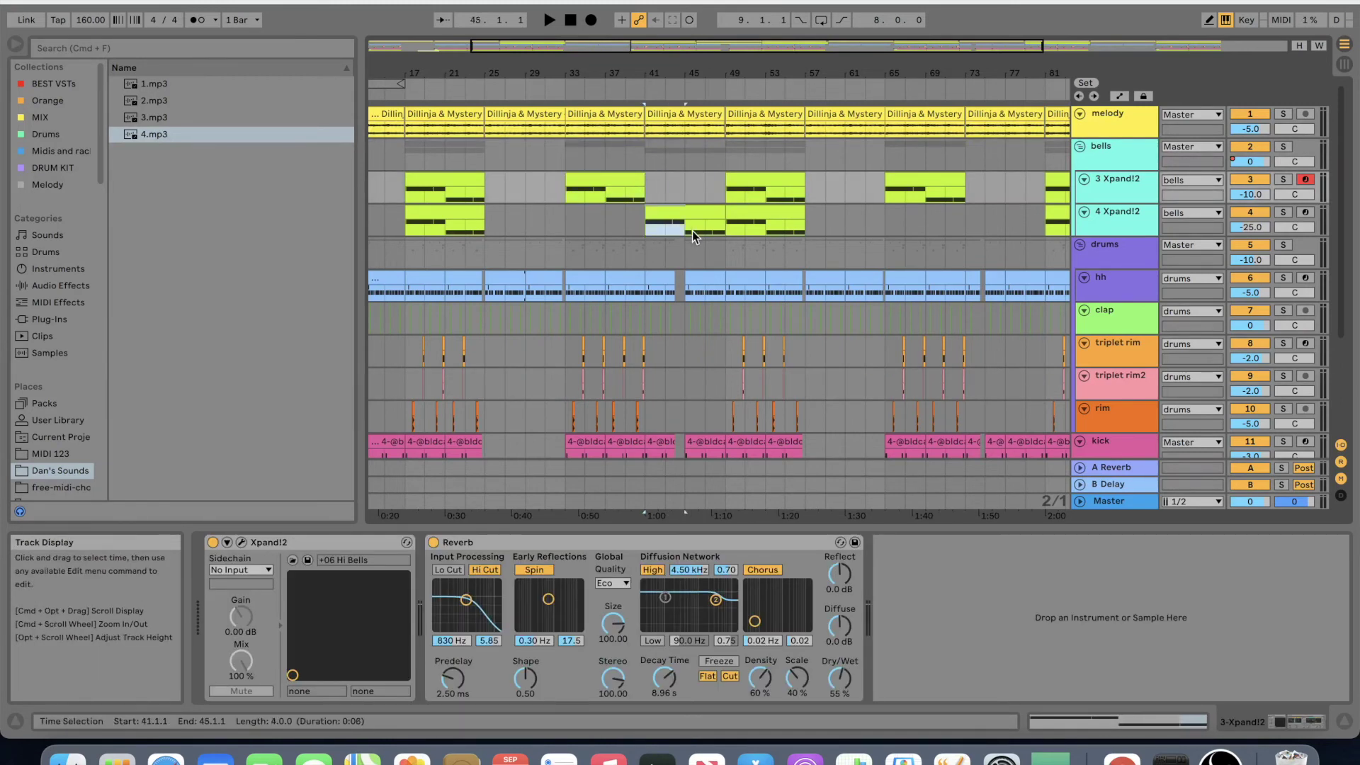
left_click(726, 225)
left_click(734, 185, "shift")
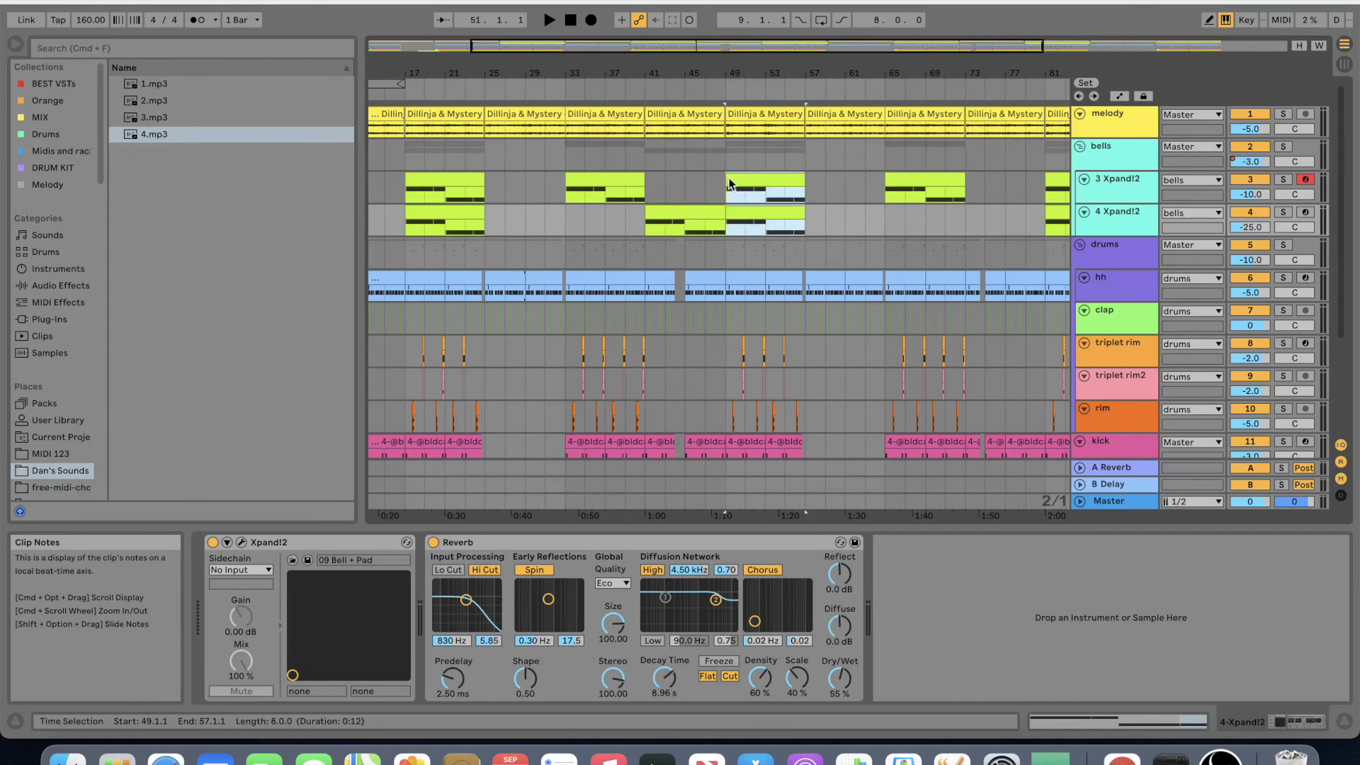
left_click(805, 191)
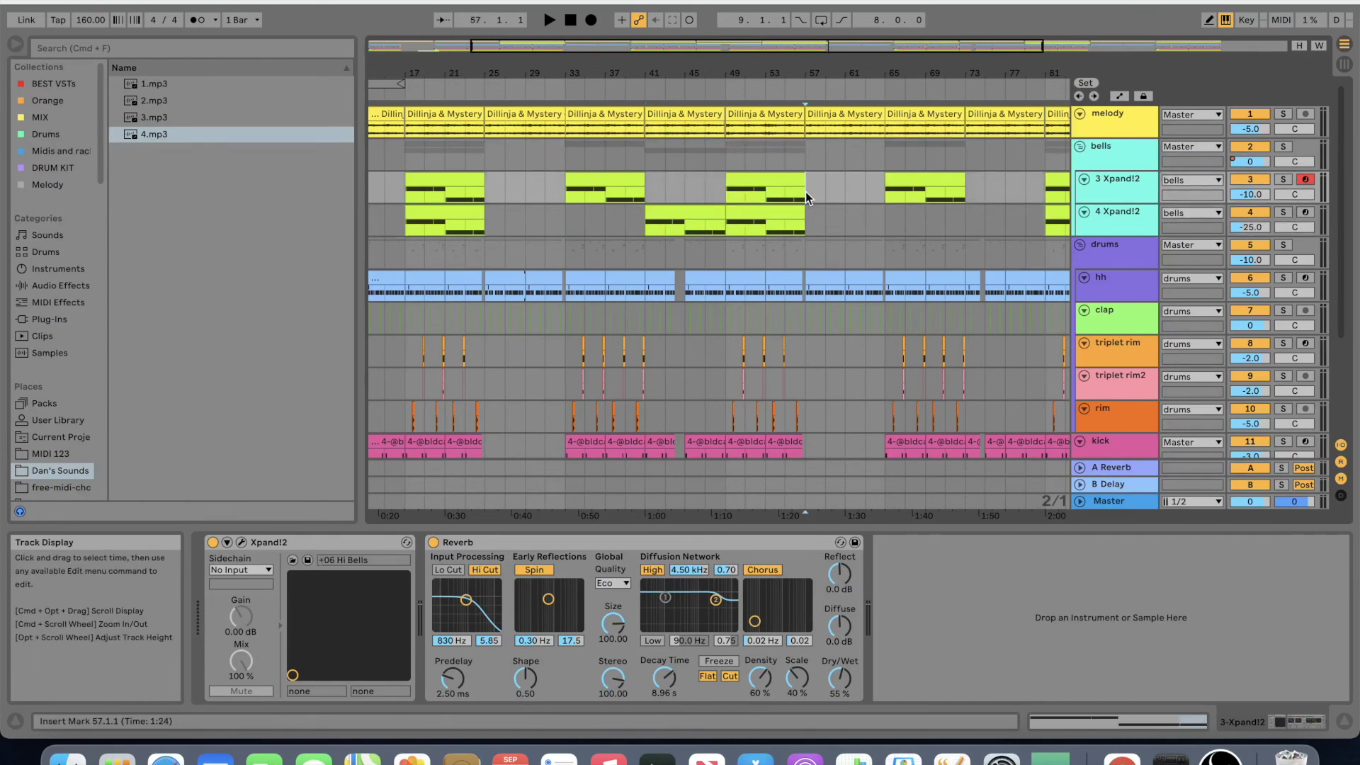
- Examine the remaining bell clips up to the end of the beat, then review the full arrangement with the marker at bar 28
scroll(805, 191, "right", 10)
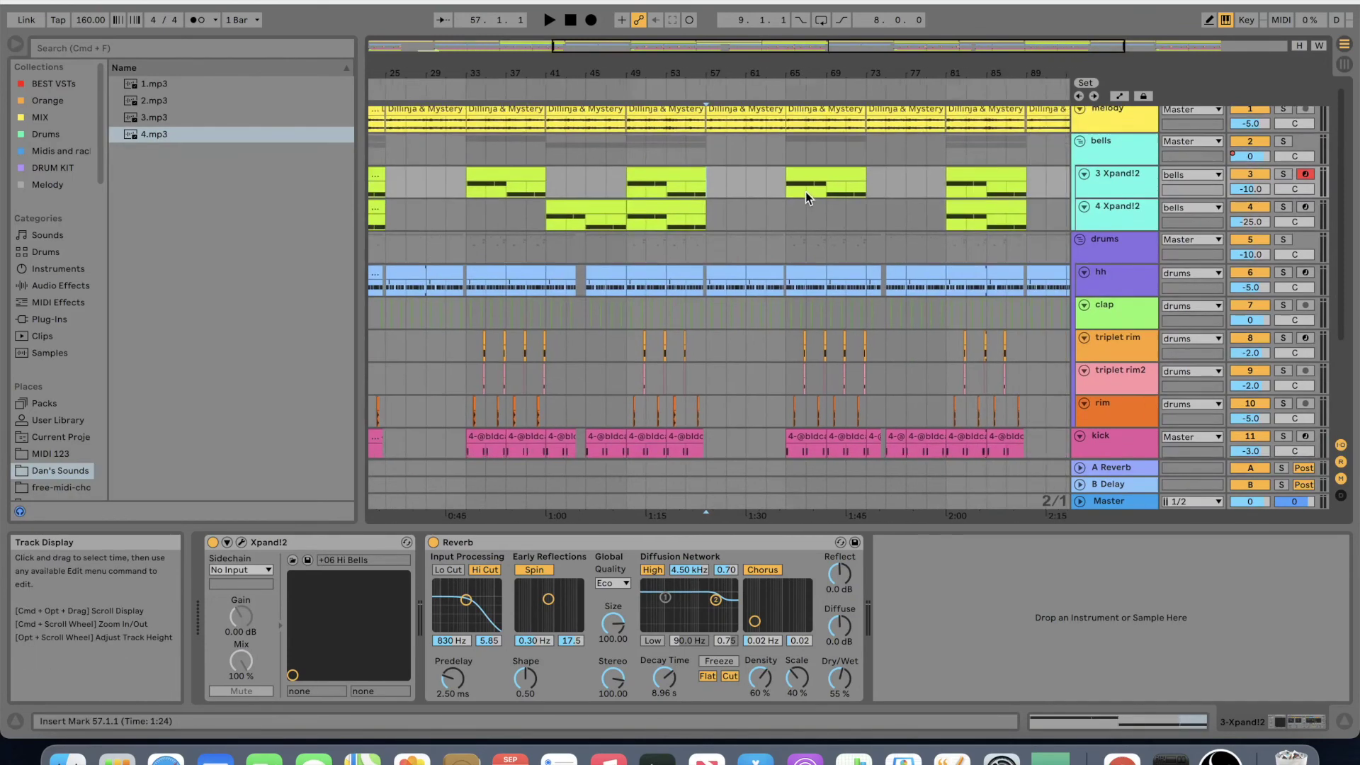
left_click(857, 190)
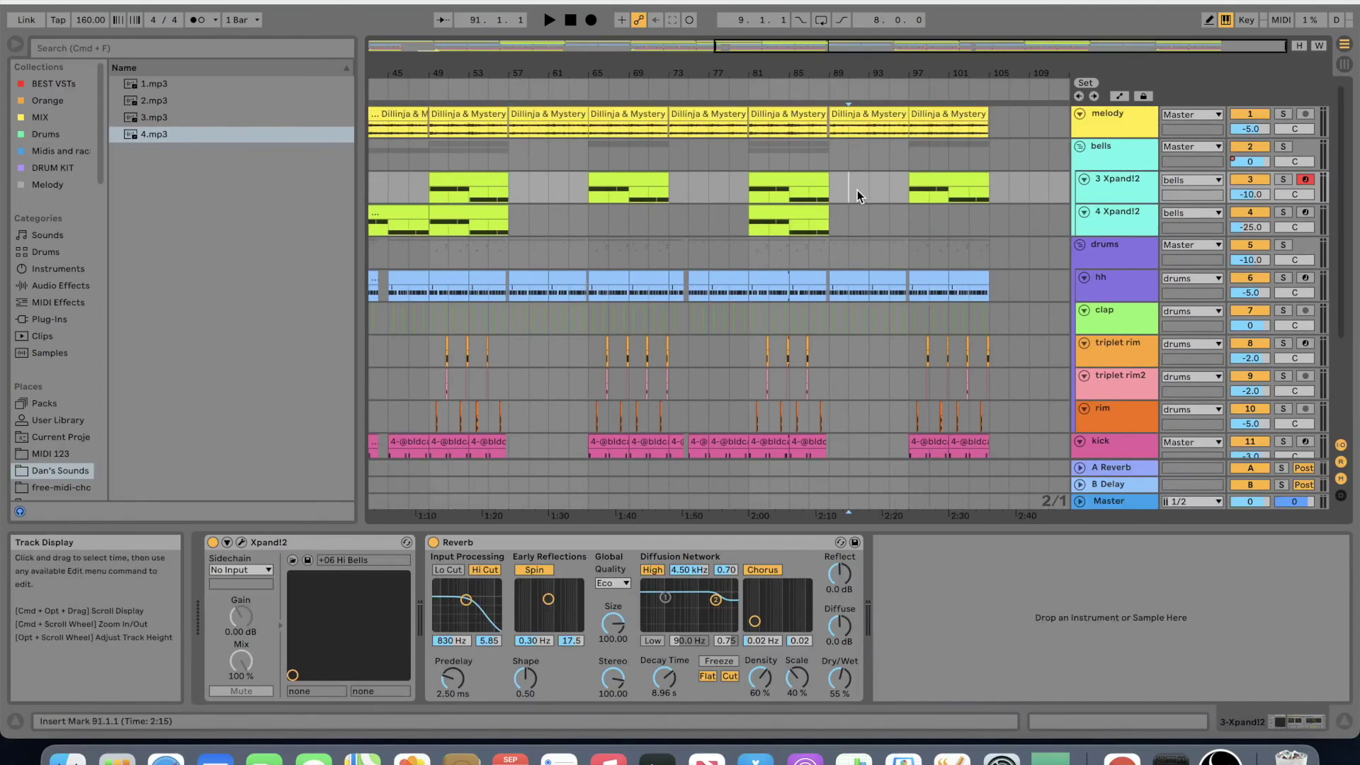
key("minus")
left_click(538, 251)
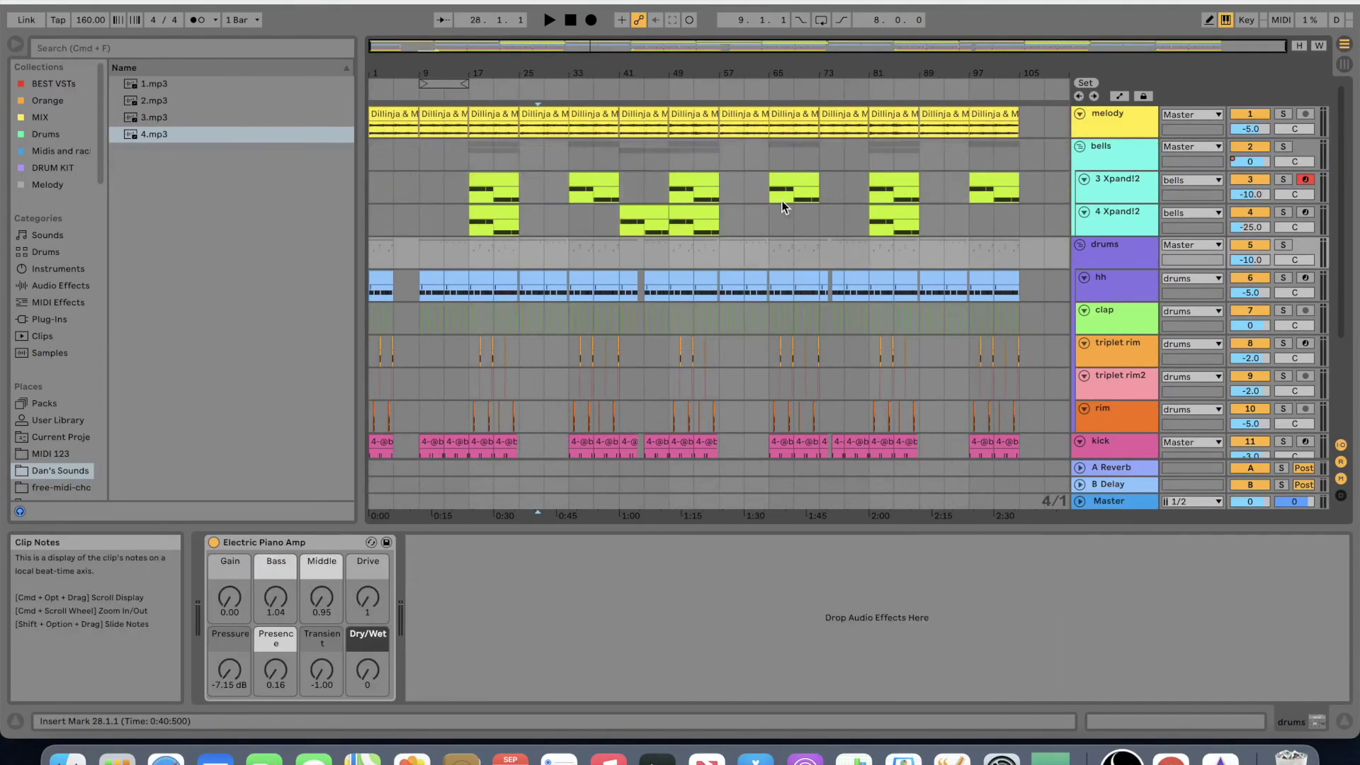